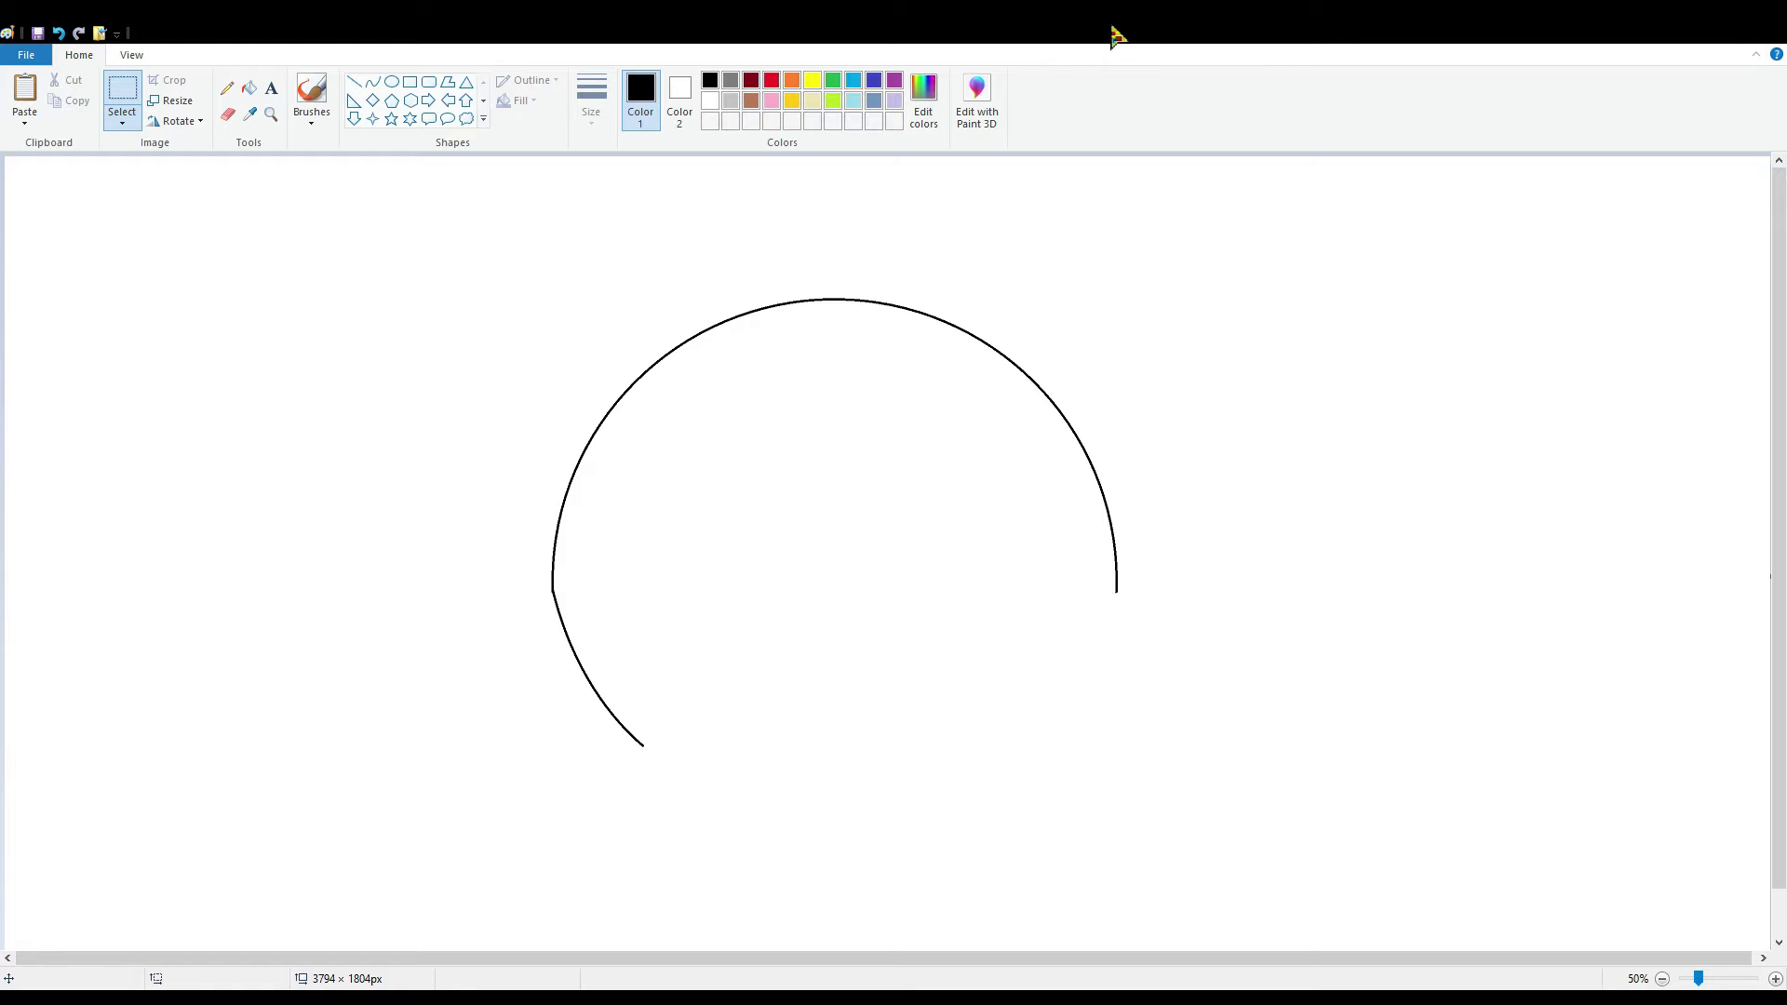
- Draw a pointed spike with two straight black lines rising outward from the upper-left part of the large arc
{"action": "left_click", "coordinate": [353, 81]}
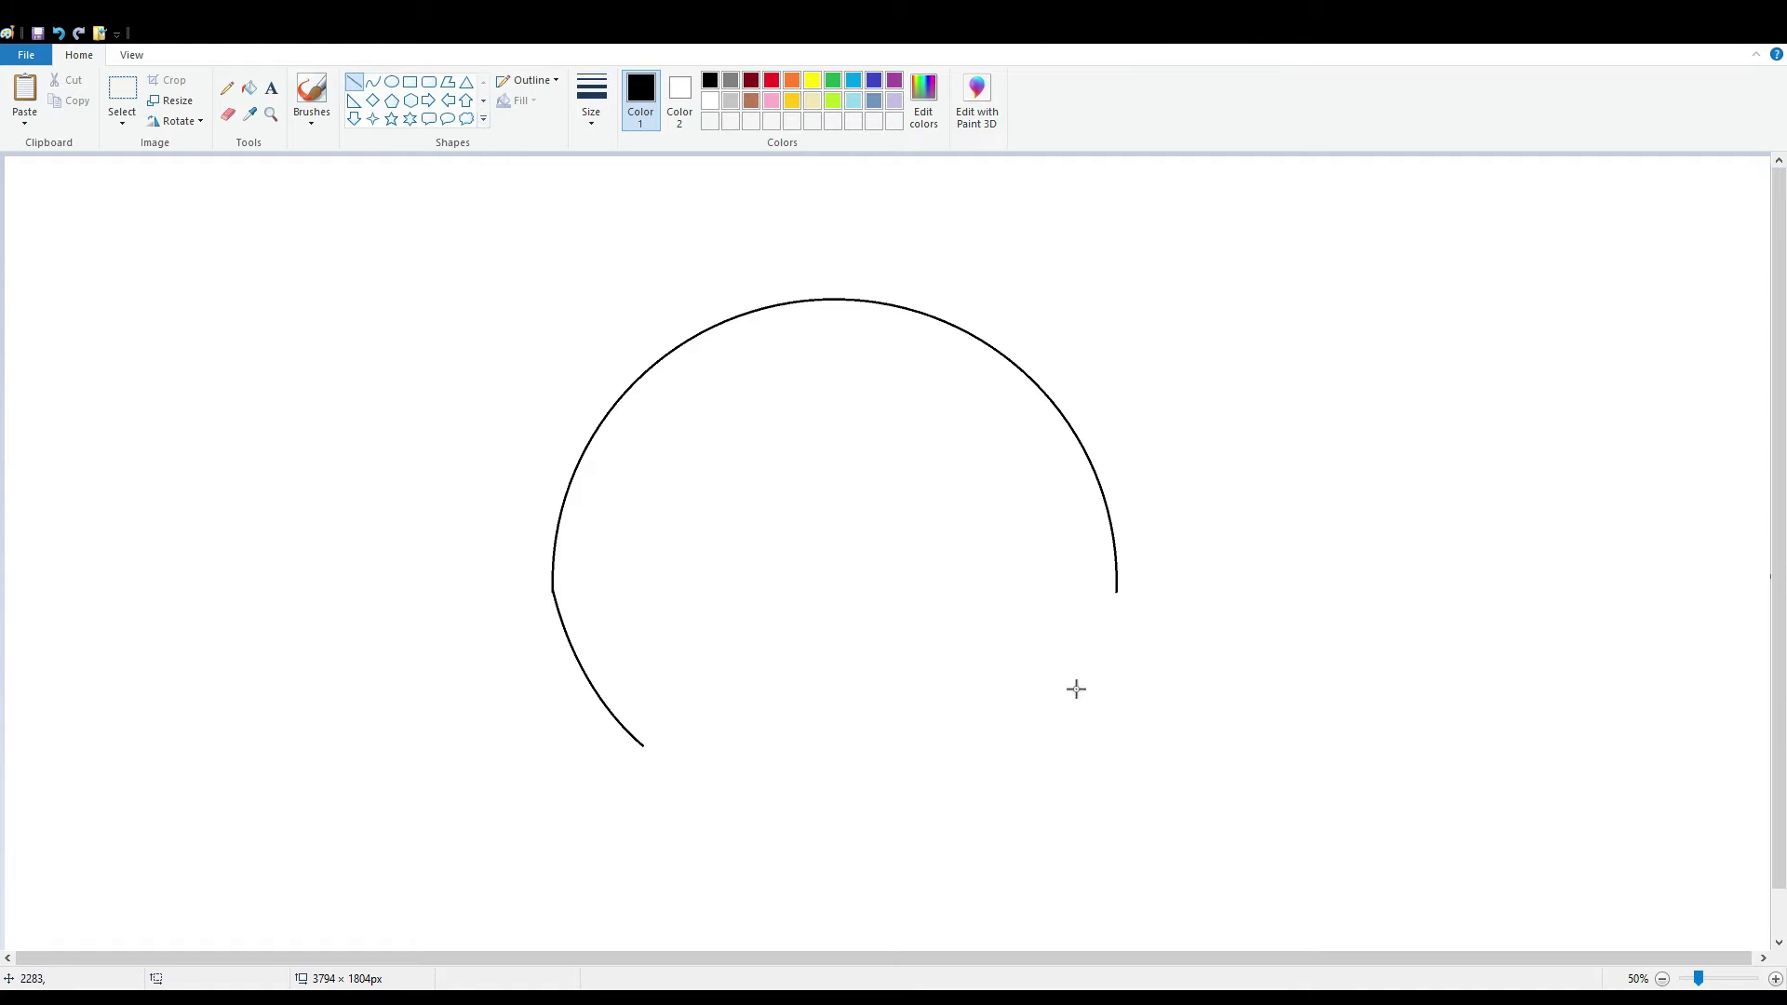
{"action": "left_click", "coordinate": [1720, 978]}
{"action": "left_click_drag", "start_coordinate": [871, 960], "coordinate": [969, 967]}
{"action": "scroll", "coordinate": [1032, 697], "scroll_direction": "down", "scroll_amount": 2}
{"action": "scroll", "coordinate": [1032, 610], "scroll_direction": "up", "scroll_amount": 1}
{"action": "mouse_move", "coordinate": [1081, 402]}
{"action": "left_mouse_down"}
{"action": "mouse_move", "coordinate": [1039, 241]}
{"action": "mouse_move", "coordinate": [1149, 355]}
{"action": "mouse_move", "coordinate": [1160, 344]}
{"action": "left_mouse_up"}
- Remove the piece of arc across the spike's base by erasing gaps at both ends and filling the remainder white
{"action": "left_click", "coordinate": [227, 113]}
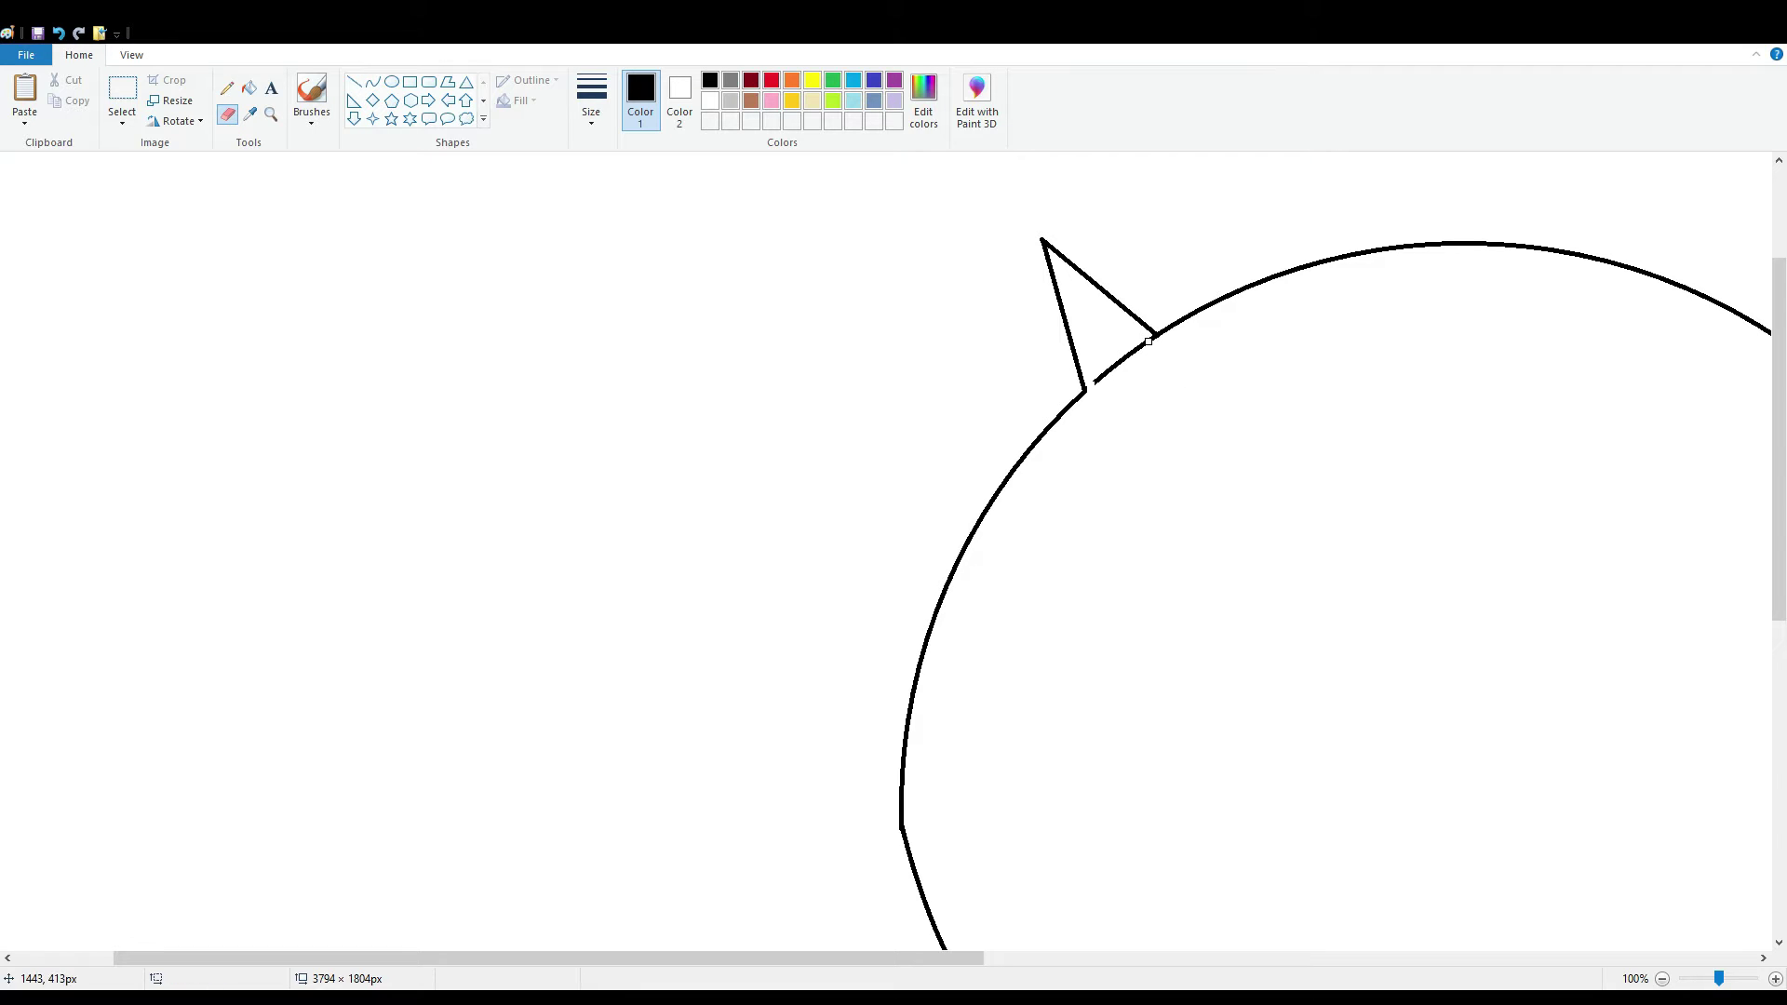
{"action": "left_click", "coordinate": [249, 88]}
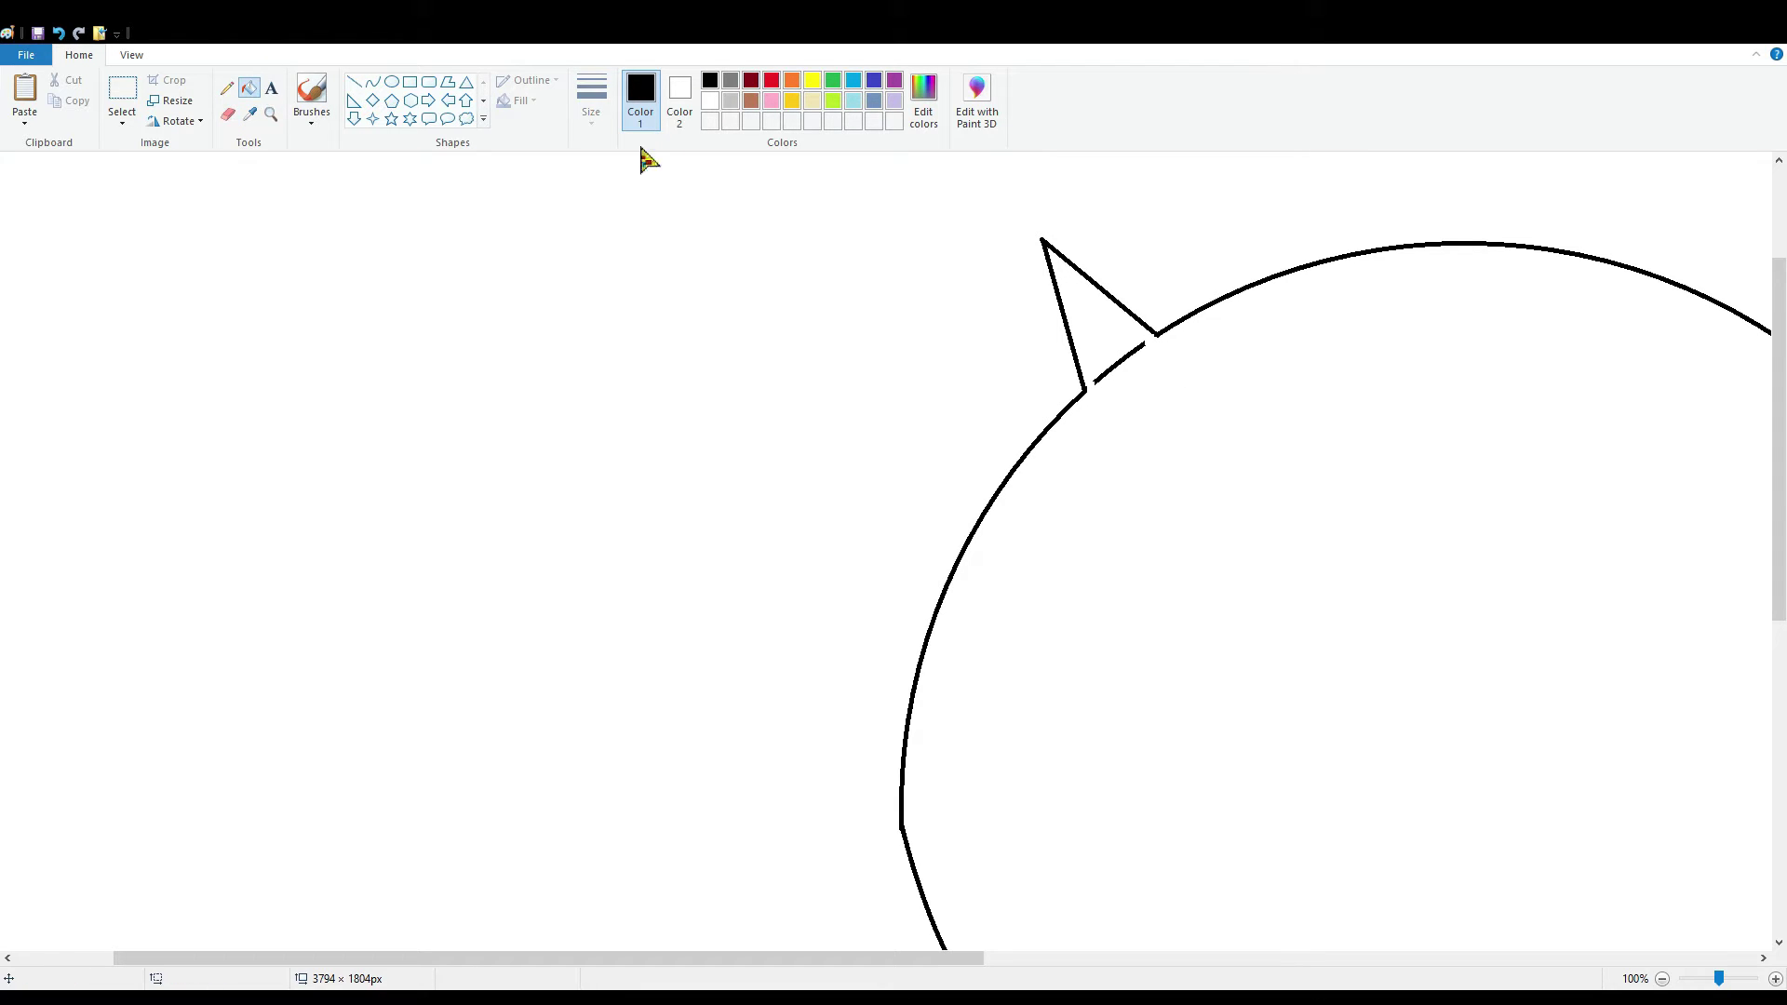
{"action": "left_click", "coordinate": [710, 100]}
{"action": "left_click", "coordinate": [1143, 346]}
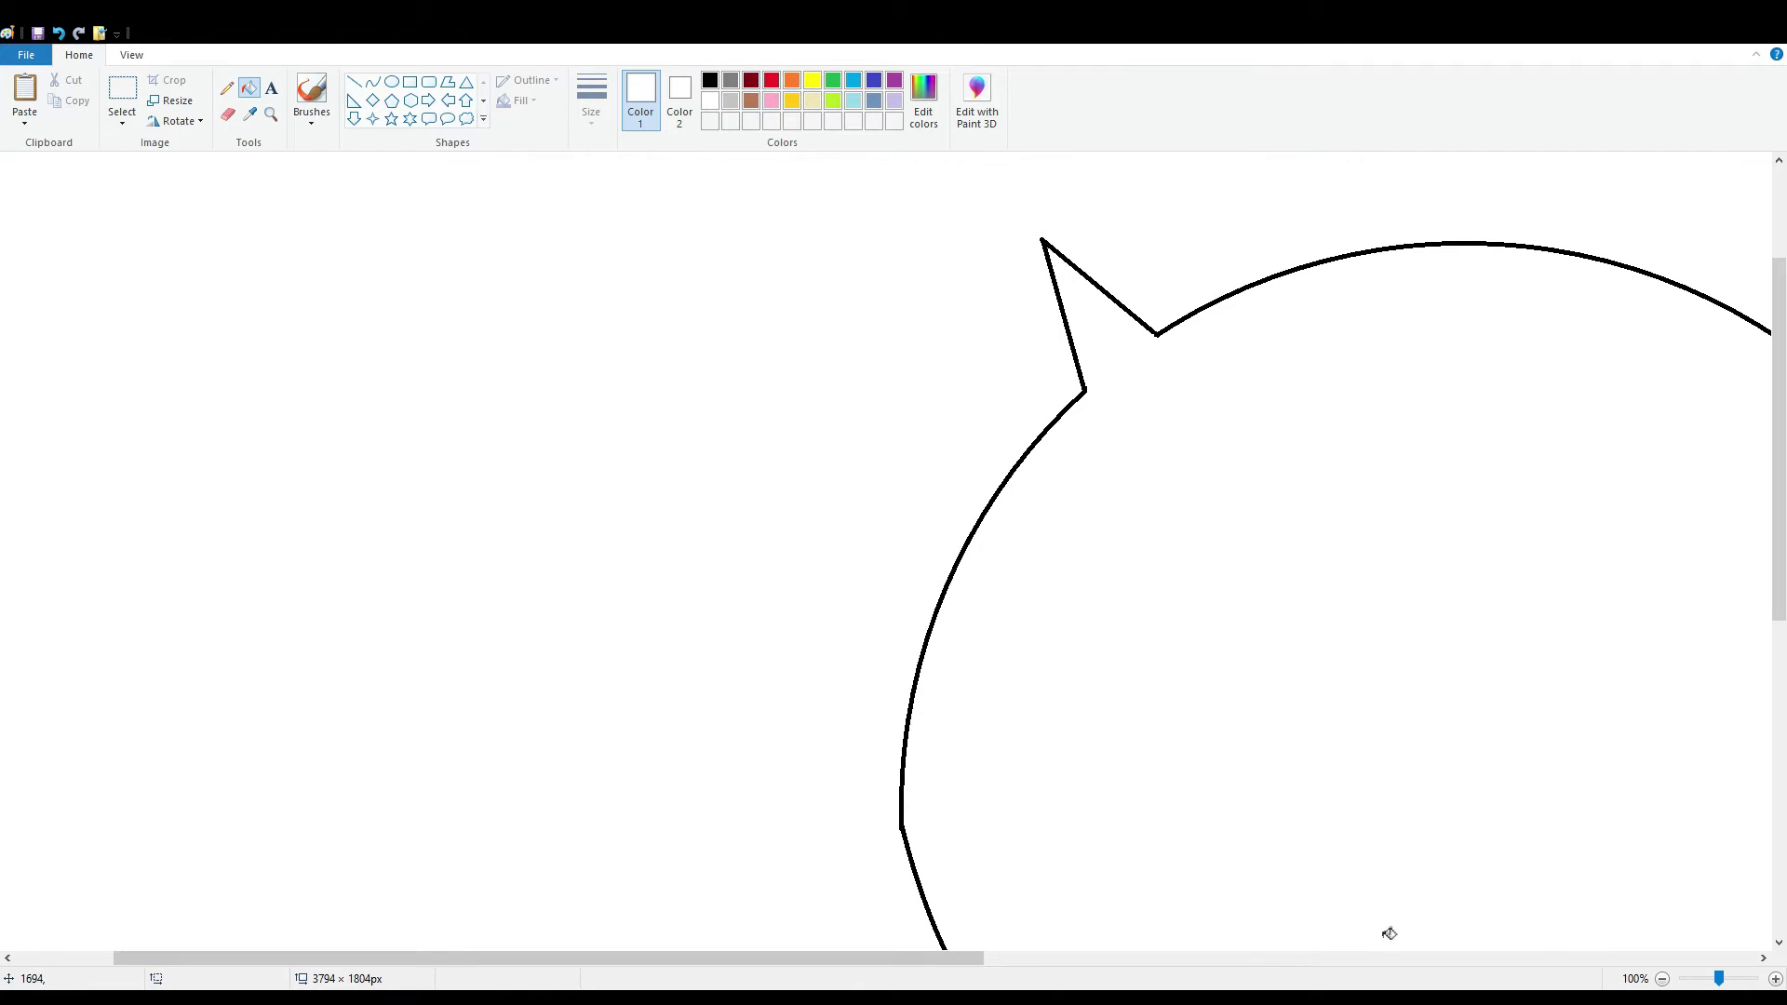
- Draw a straight black line of about 355 × 171 px from the lower end of the left curve up toward the centre
{"action": "mouse_move", "coordinate": [860, 957]}
{"action": "left_mouse_down"}
{"action": "mouse_move", "coordinate": [902, 959]}
{"action": "mouse_move", "coordinate": [1064, 838]}
{"action": "left_mouse_up"}
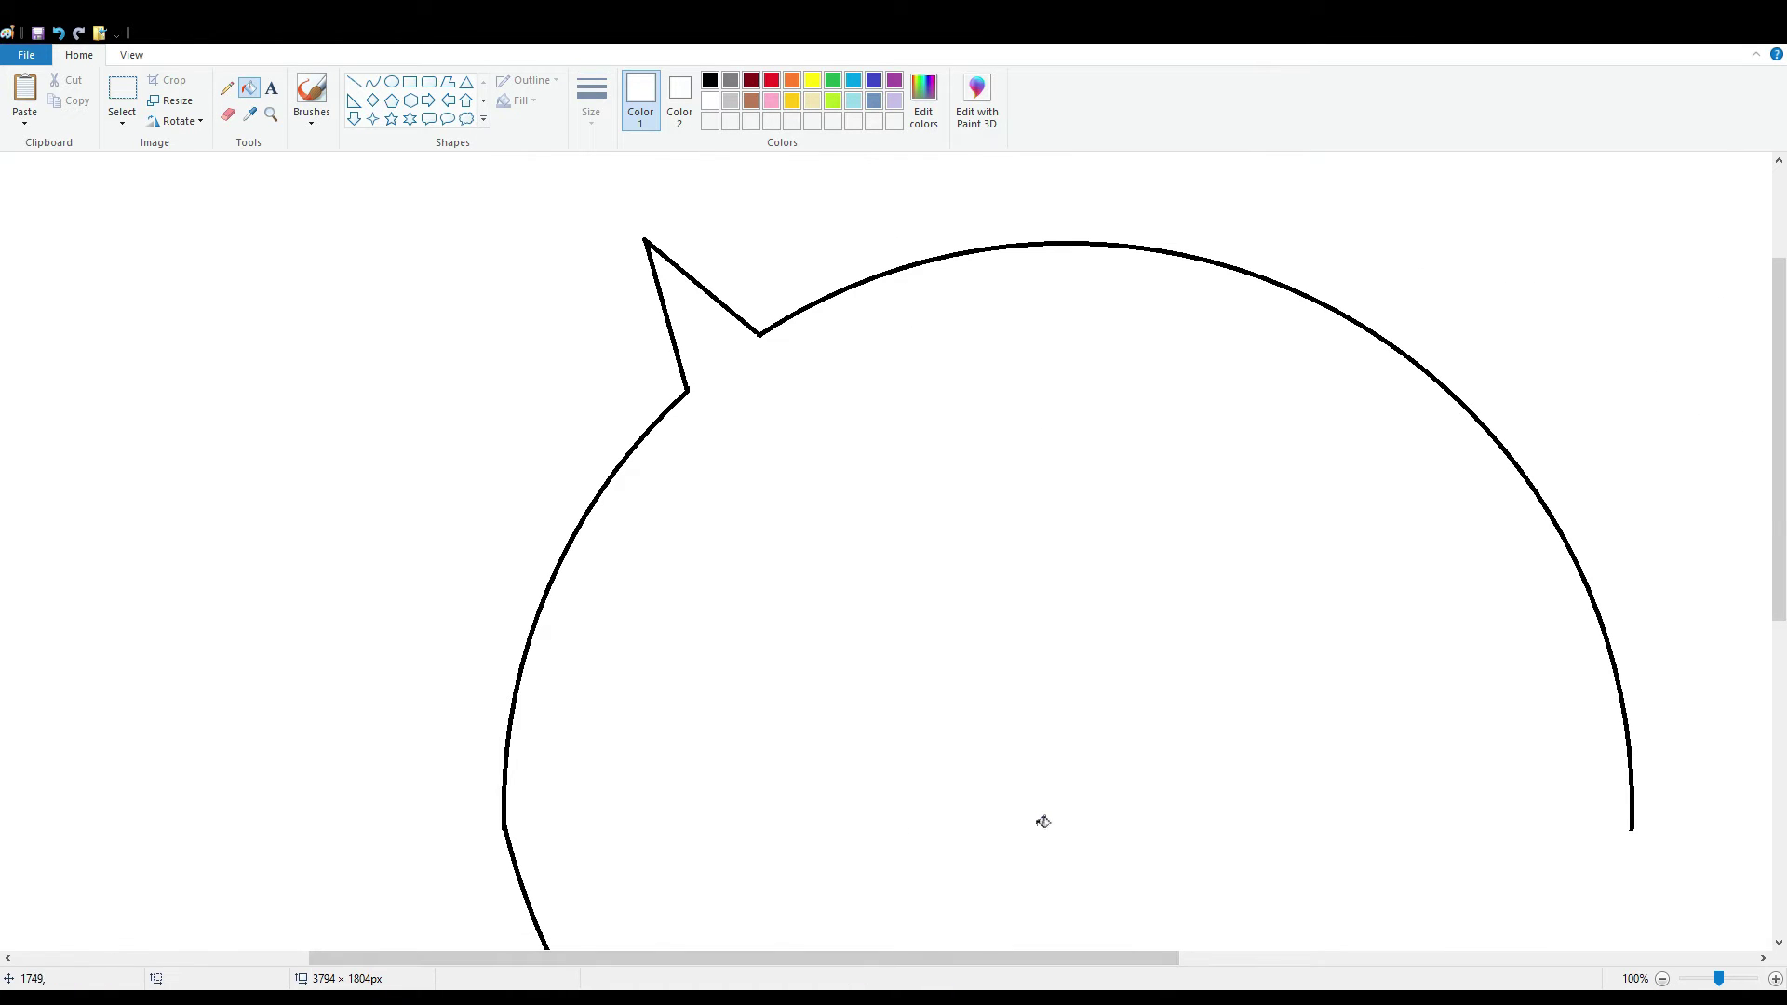
{"action": "scroll", "coordinate": [1044, 621], "scroll_direction": "down", "scroll_amount": 2}
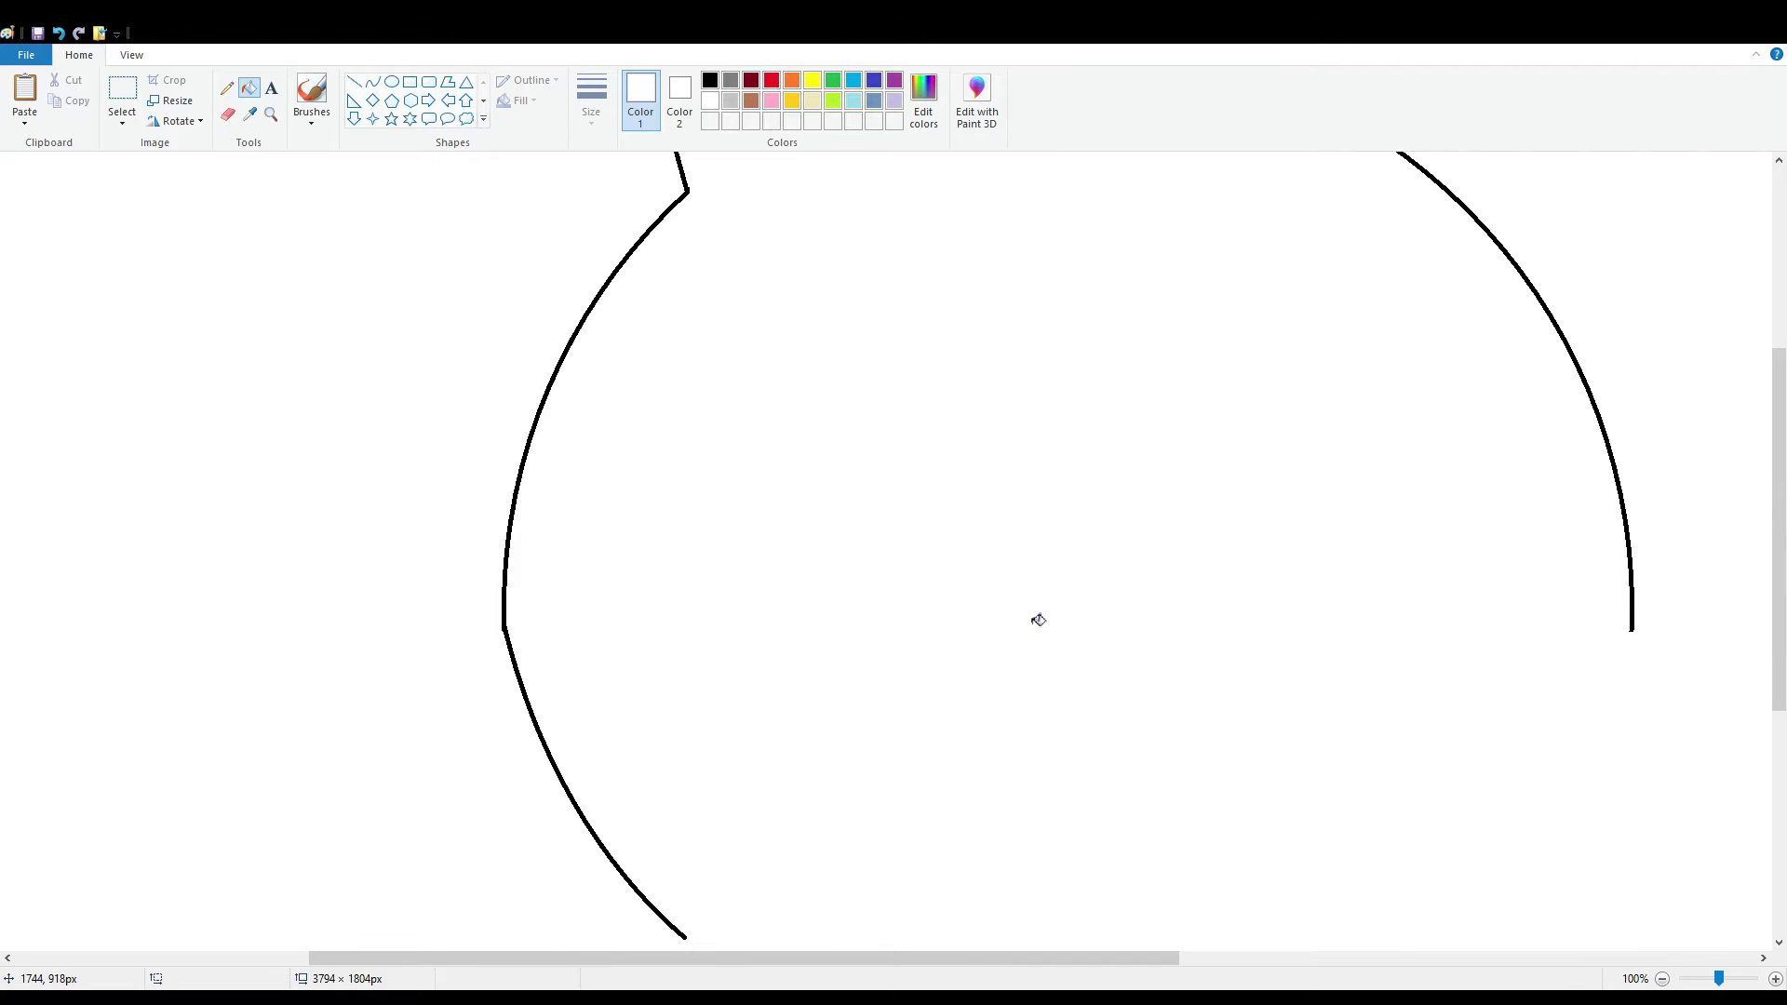
{"action": "left_click", "coordinate": [354, 82]}
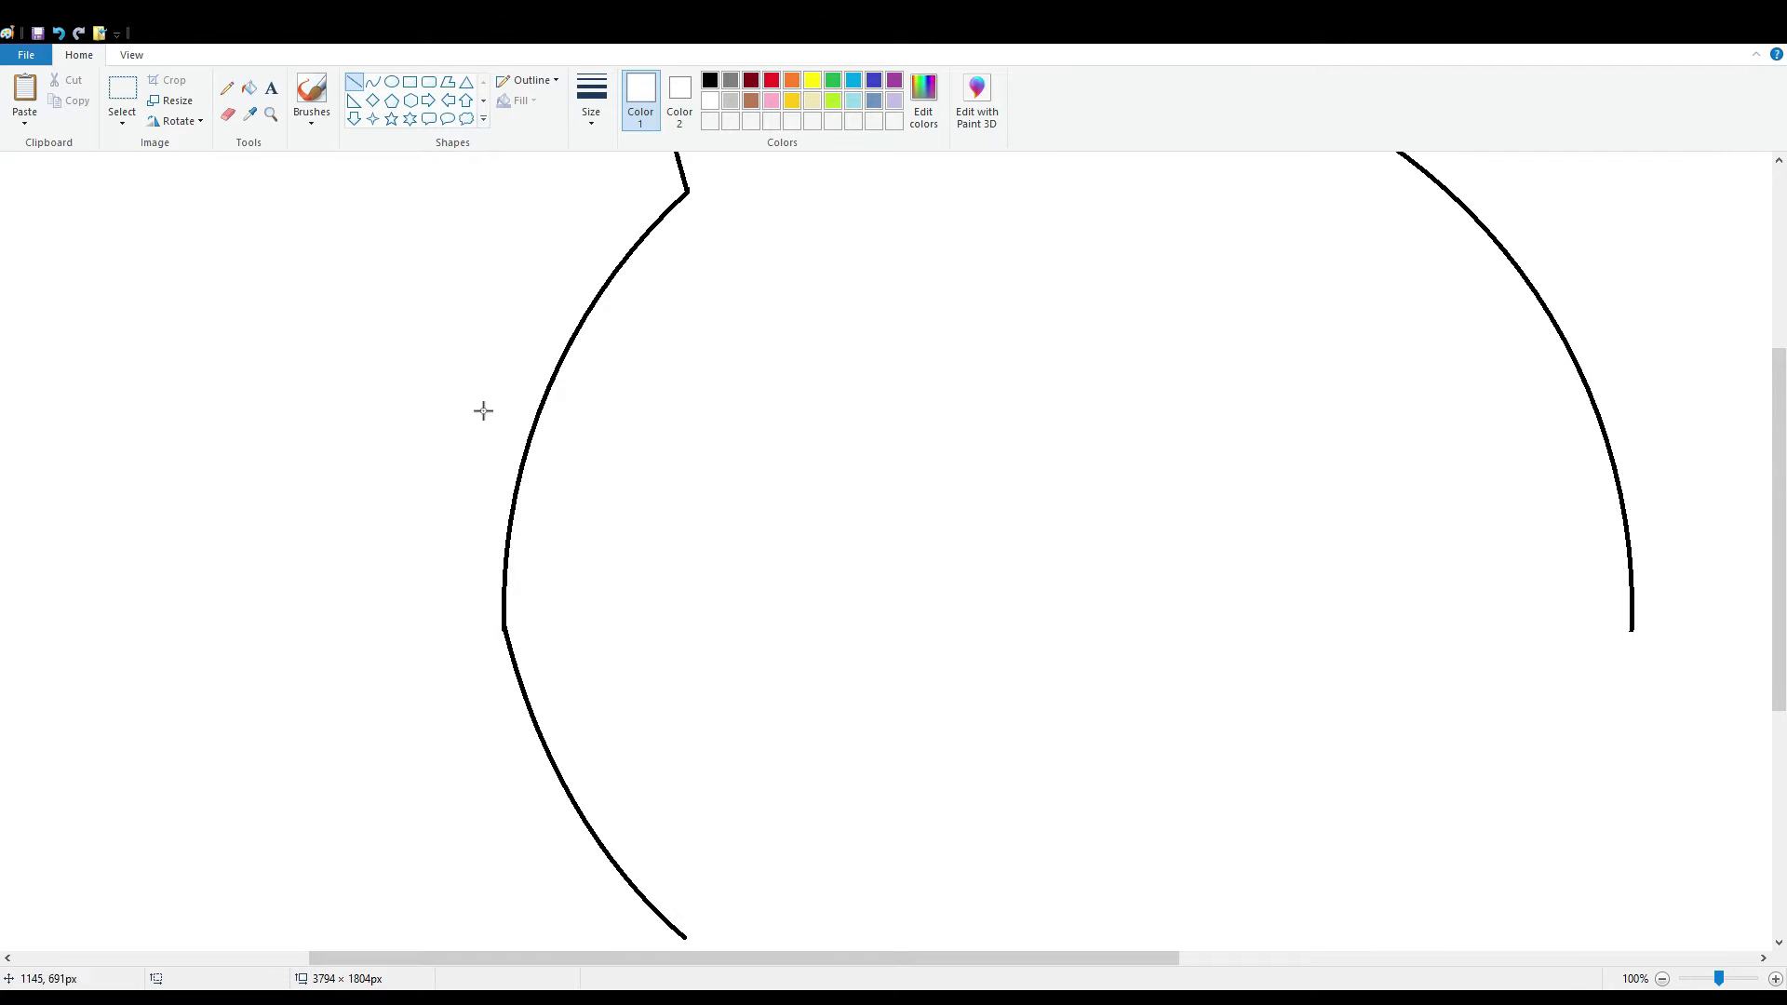
{"action": "left_click_drag", "start_coordinate": [687, 937], "coordinate": [1020, 789]}
{"action": "left_click", "coordinate": [709, 80]}
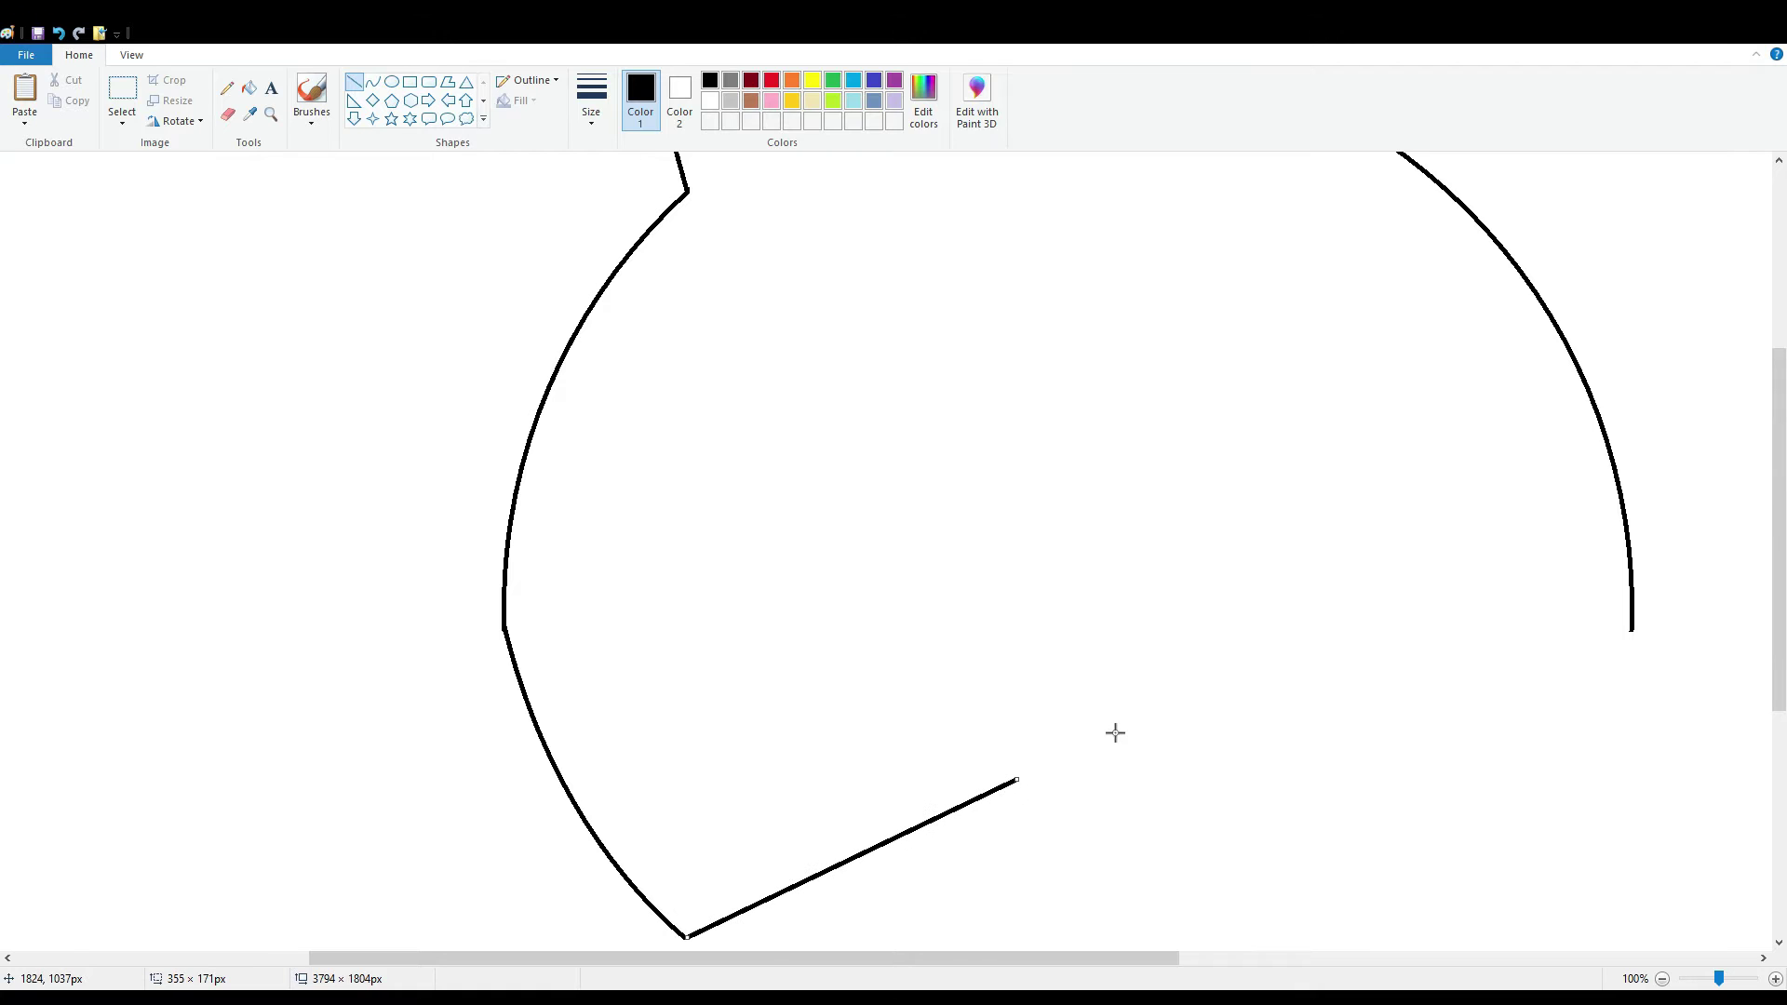
- Draw a small black circle and position its left edge at the inner end of the diagonal line
{"action": "left_click", "coordinate": [392, 82]}
{"action": "left_click_drag", "start_coordinate": [988, 703], "coordinate": [1143, 859]}
{"action": "left_click_drag", "start_coordinate": [1079, 810], "coordinate": [1106, 819]}
{"action": "left_click", "coordinate": [1323, 720]}
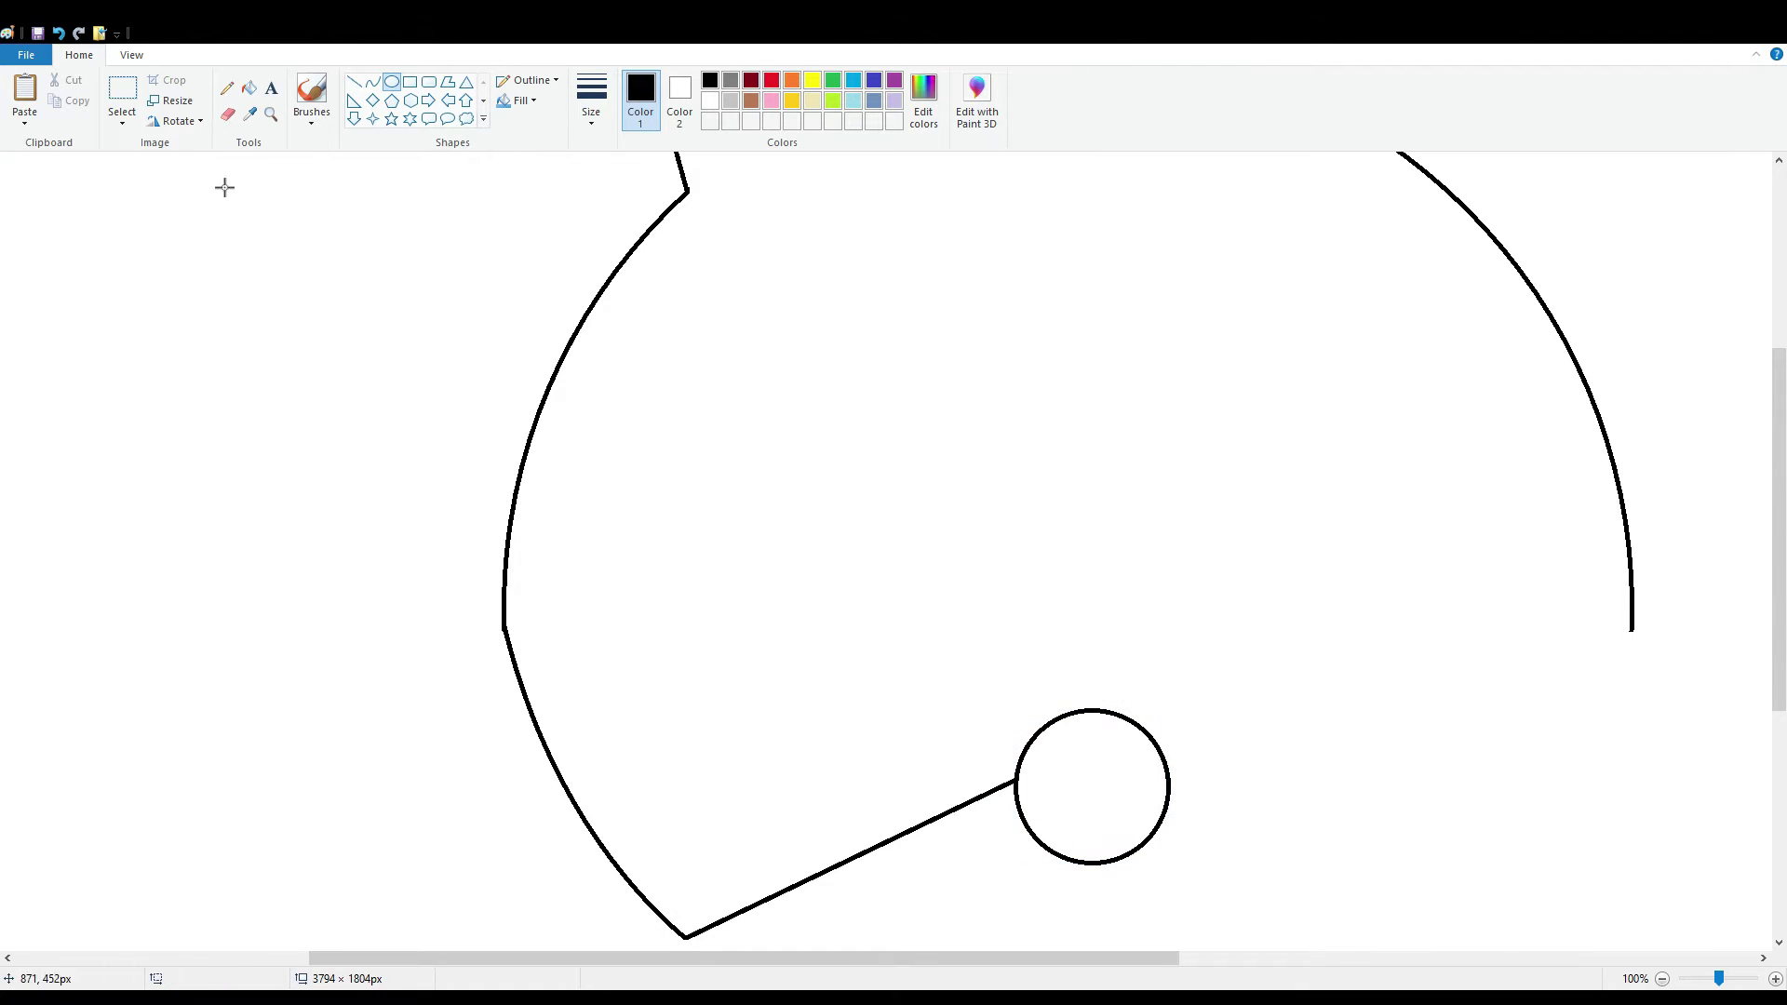
- Remove the small circle's lower half by cutting both sides with the eraser and a white line, then filling the lower arc white
{"action": "left_click", "coordinate": [227, 113]}
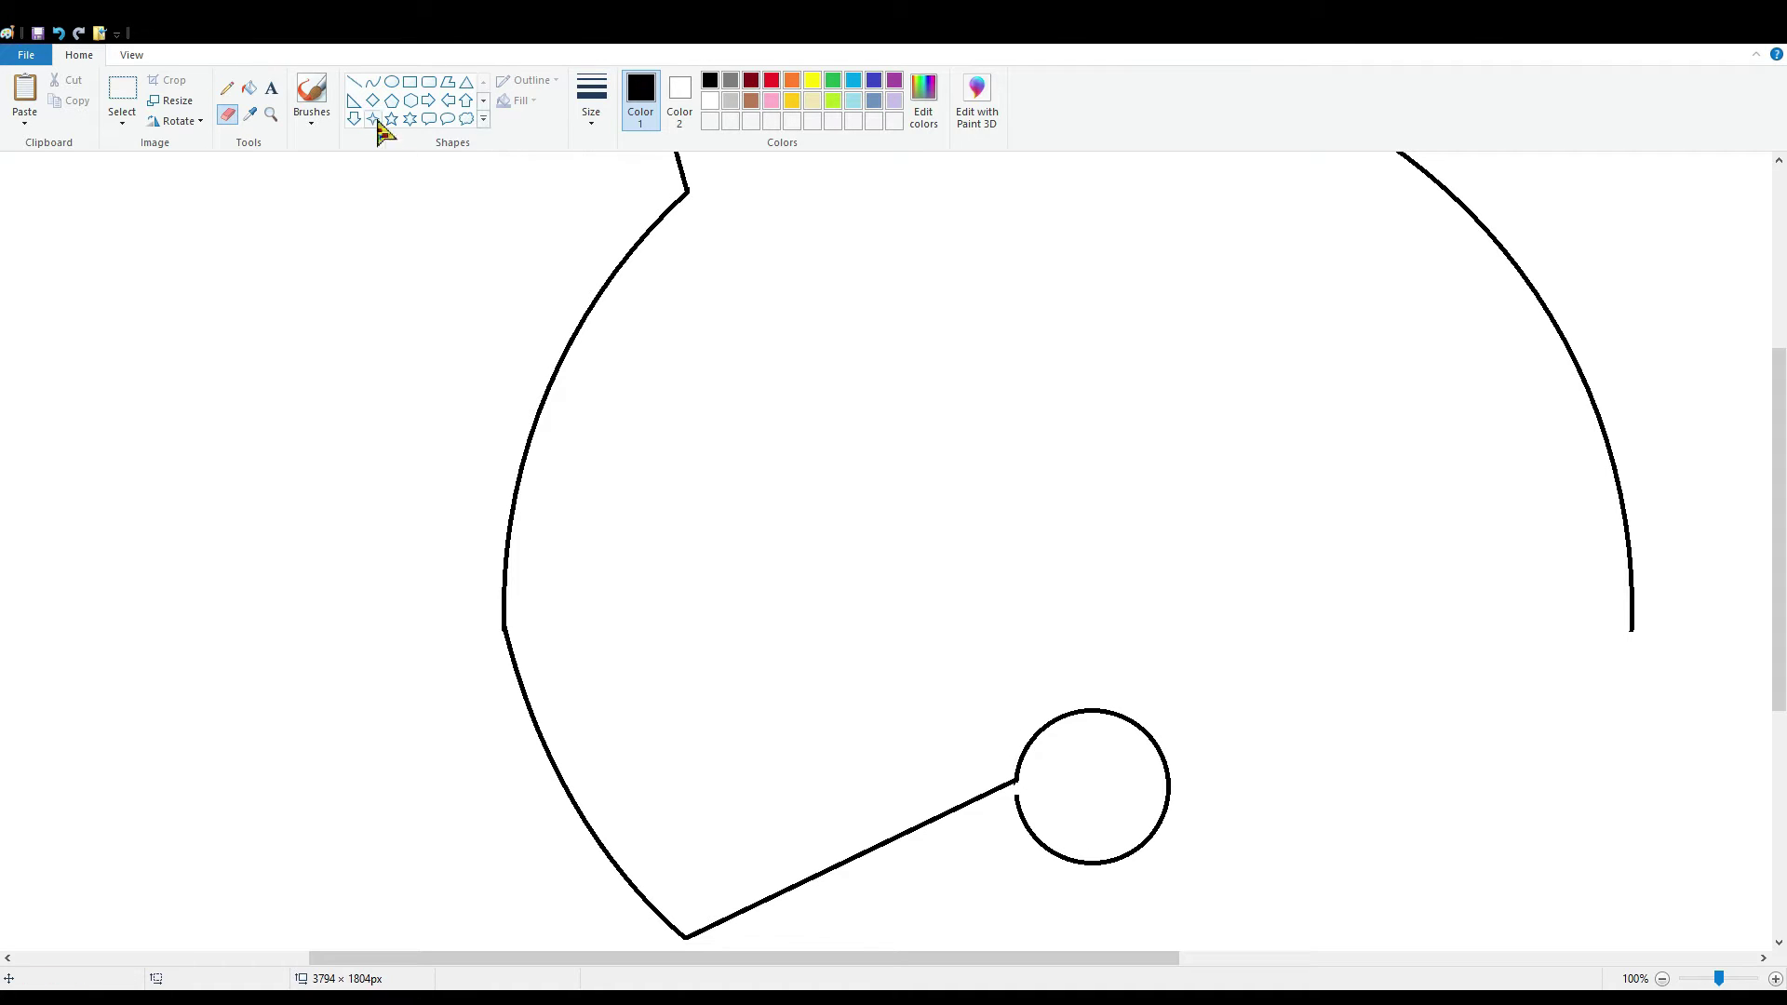
{"action": "left_click", "coordinate": [353, 82]}
{"action": "left_click", "coordinate": [712, 100]}
{"action": "left_click_drag", "start_coordinate": [1015, 785], "coordinate": [1199, 786]}
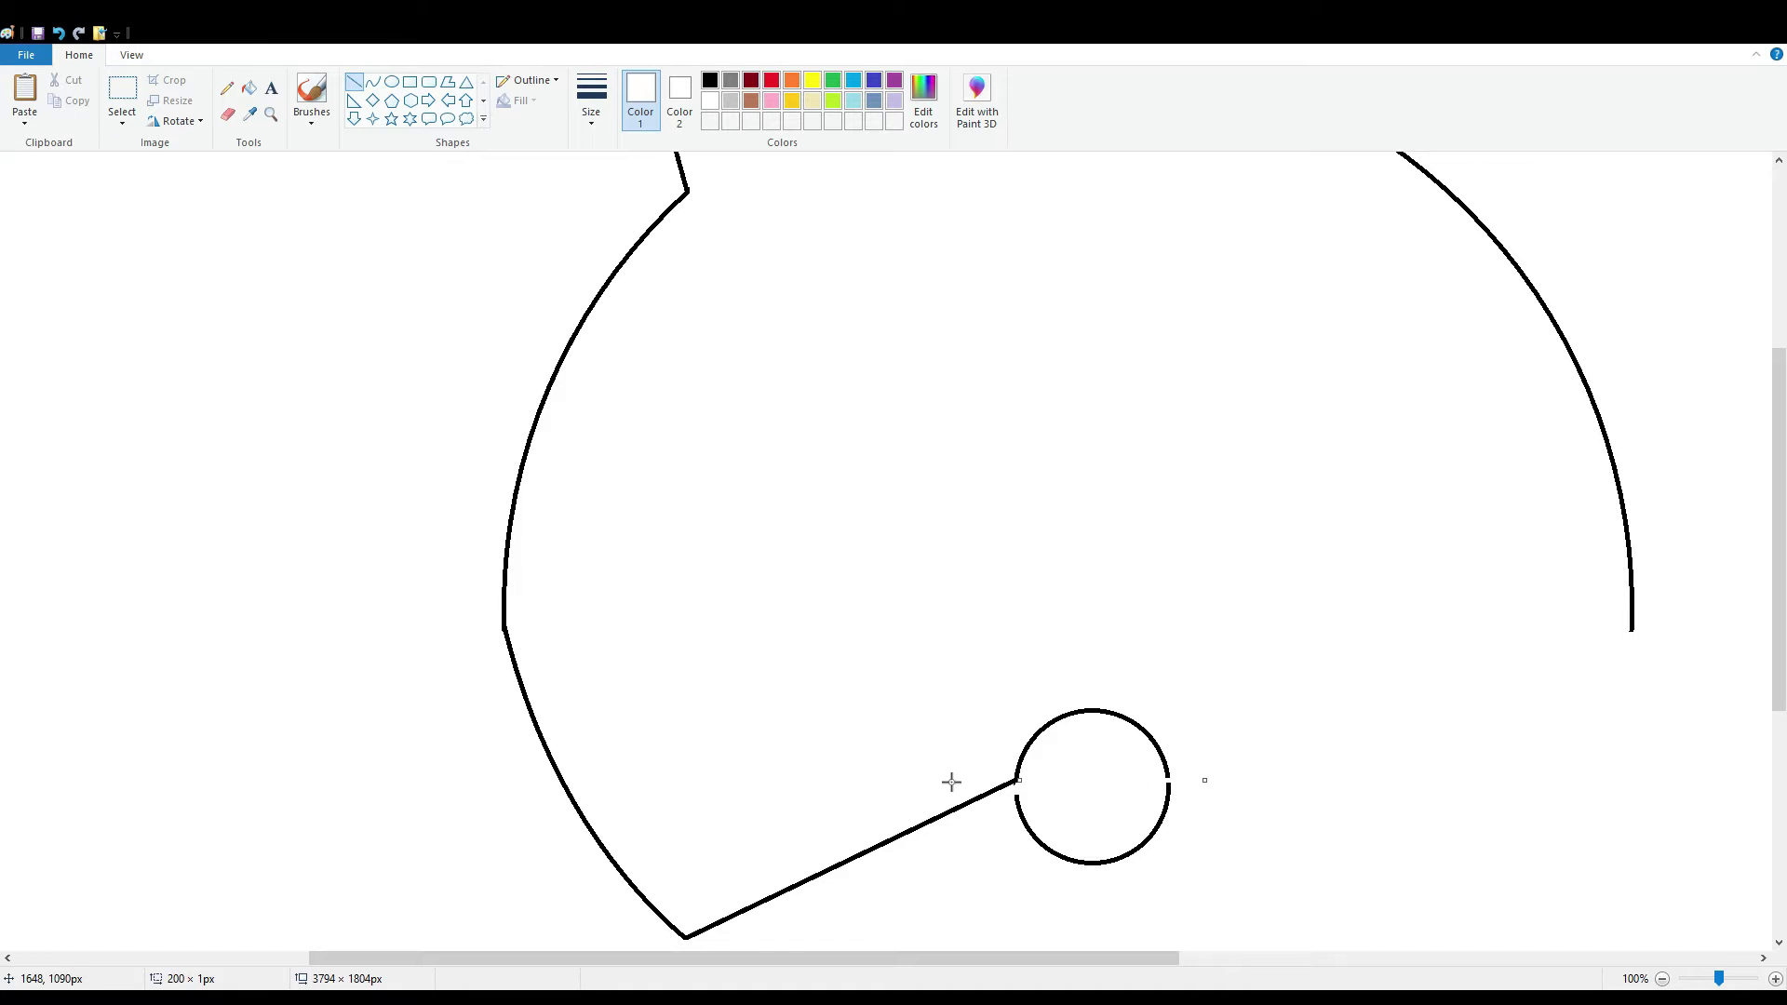
{"action": "left_click", "coordinate": [248, 87]}
{"action": "left_click", "coordinate": [1161, 841]}
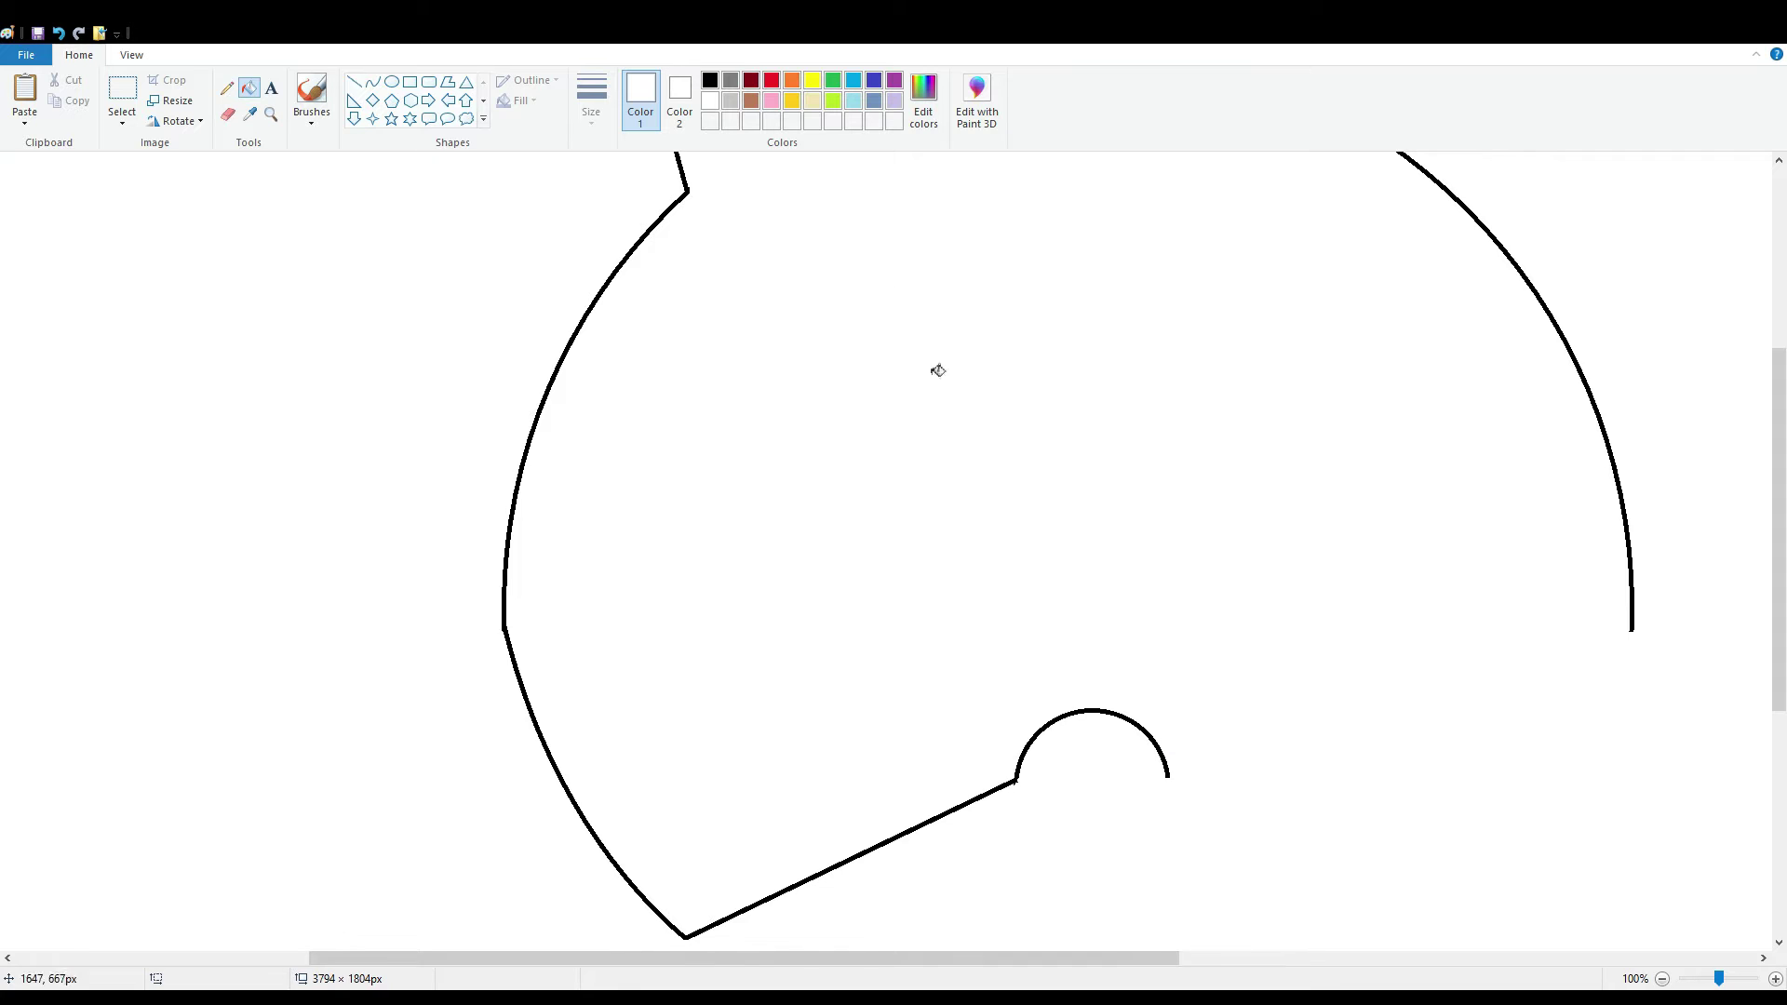
- Draw a short slanted black line inside the head outline as the left edge of the eye
{"action": "left_click", "coordinate": [353, 82]}
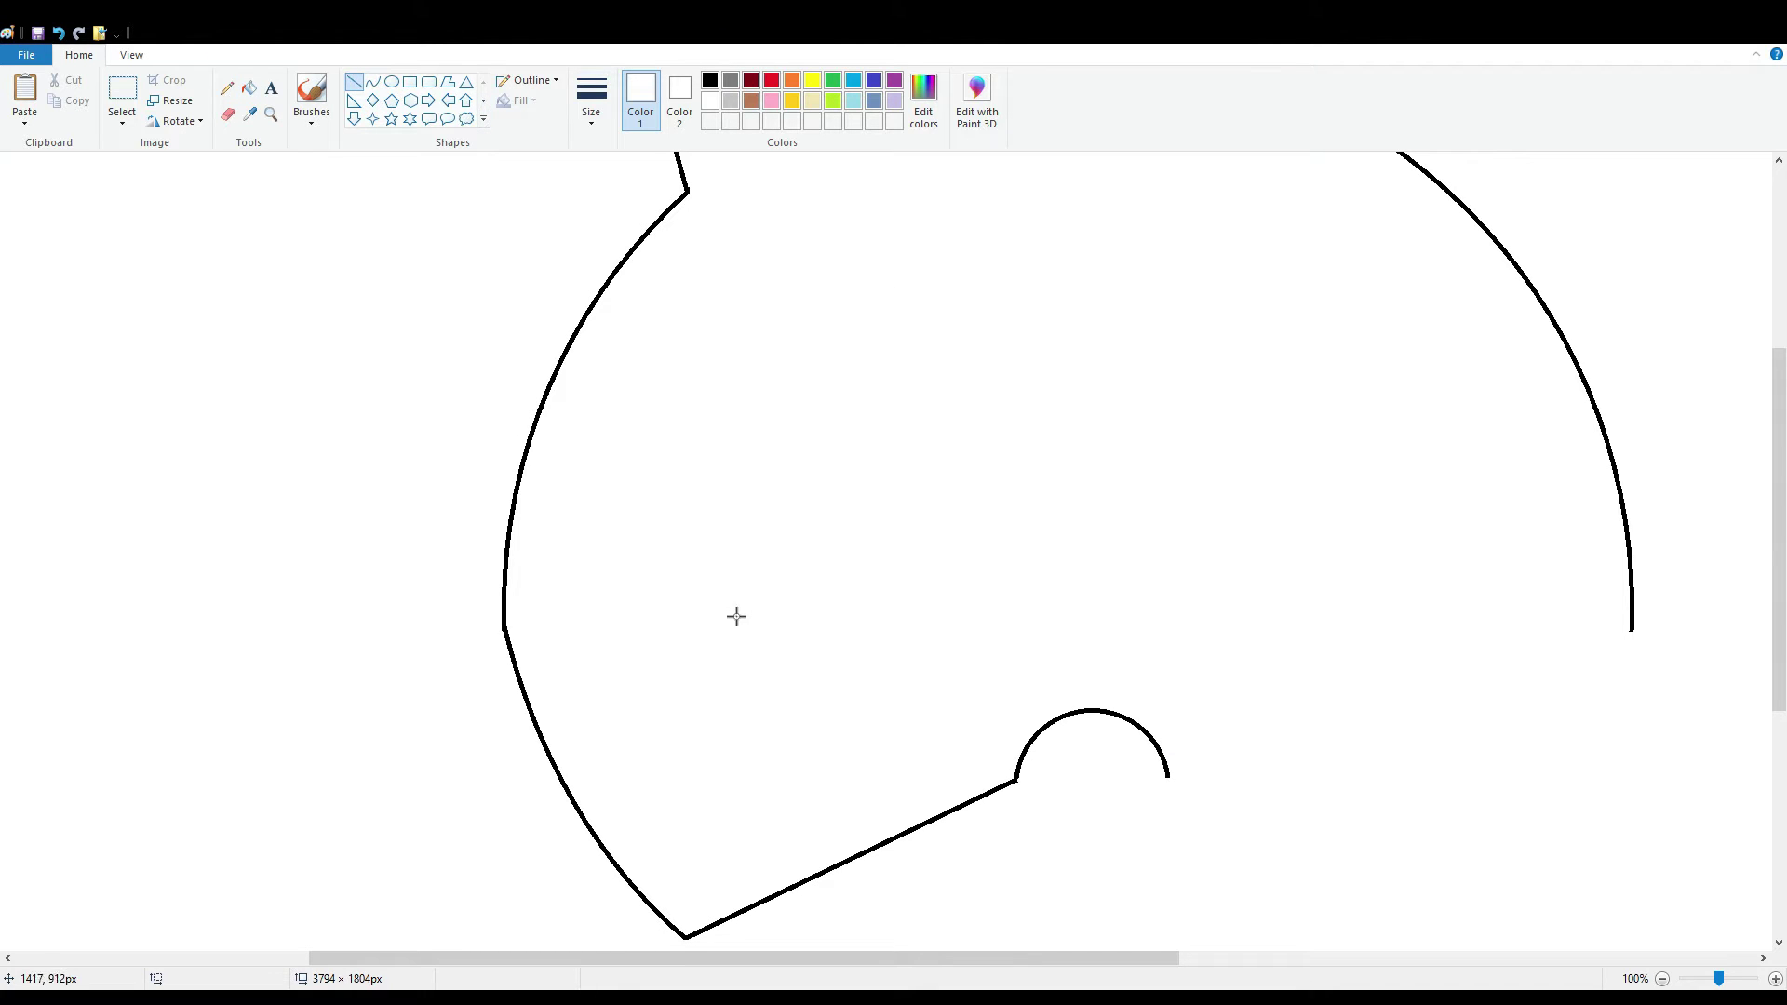
{"action": "left_click_drag", "start_coordinate": [718, 552], "coordinate": [685, 673]}
{"action": "left_click", "coordinate": [710, 81]}
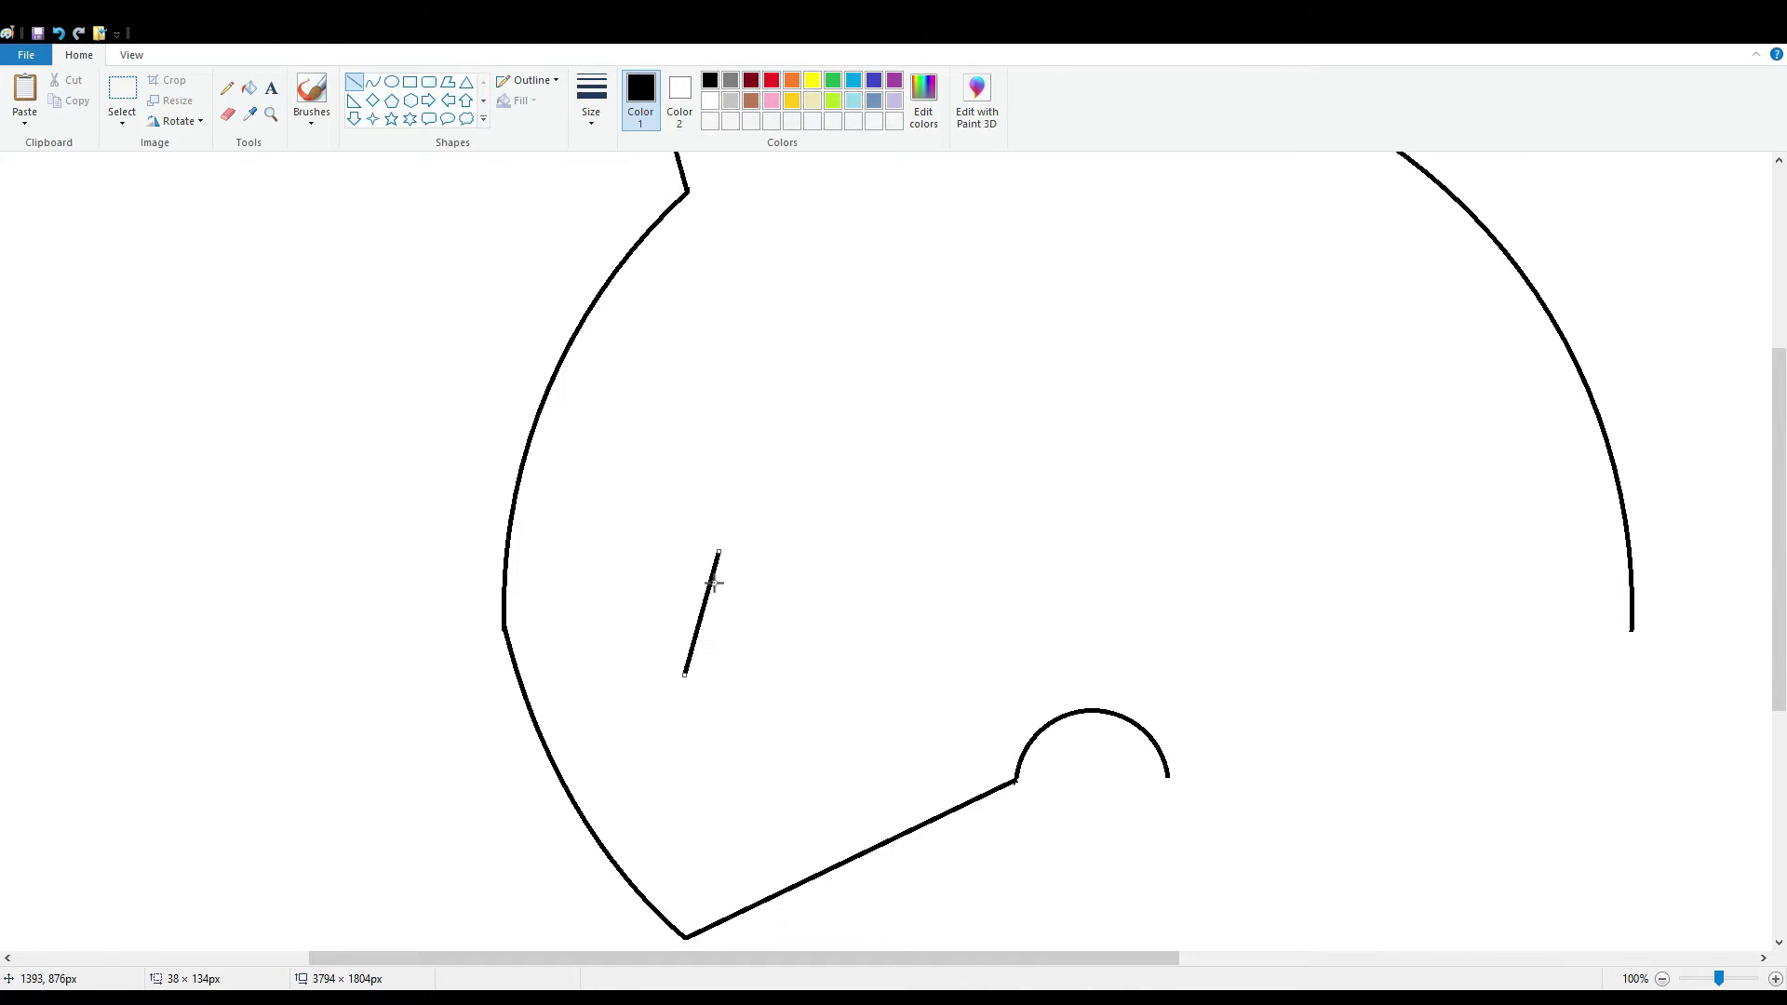
{"action": "left_click_drag", "start_coordinate": [718, 552], "coordinate": [709, 566]}
{"action": "left_click", "coordinate": [842, 548]}
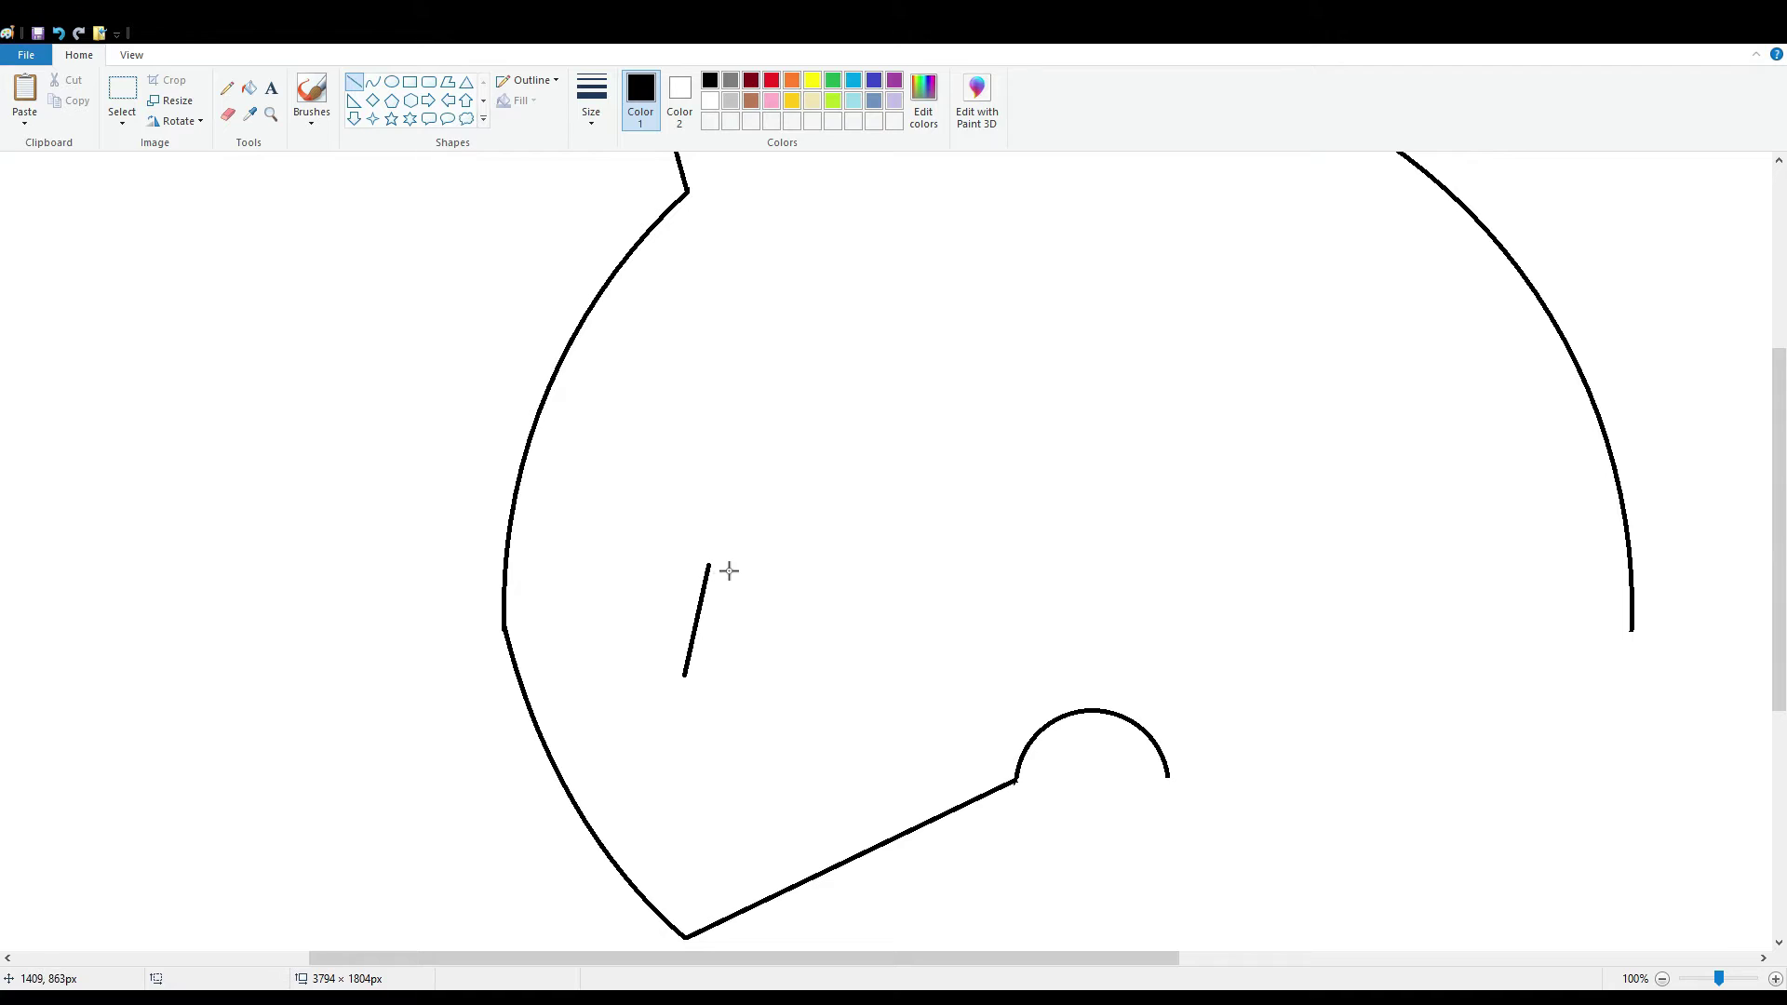
- Complete the five-sided eye outline with straight black lines along its top, bottom and right side
{"action": "left_click_drag", "start_coordinate": [718, 573], "coordinate": [900, 586]}
{"action": "left_click", "coordinate": [1011, 729]}
{"action": "left_click_drag", "start_coordinate": [684, 676], "coordinate": [939, 665]}
{"action": "left_click", "coordinate": [856, 647]}
{"action": "left_click", "coordinate": [977, 609]}
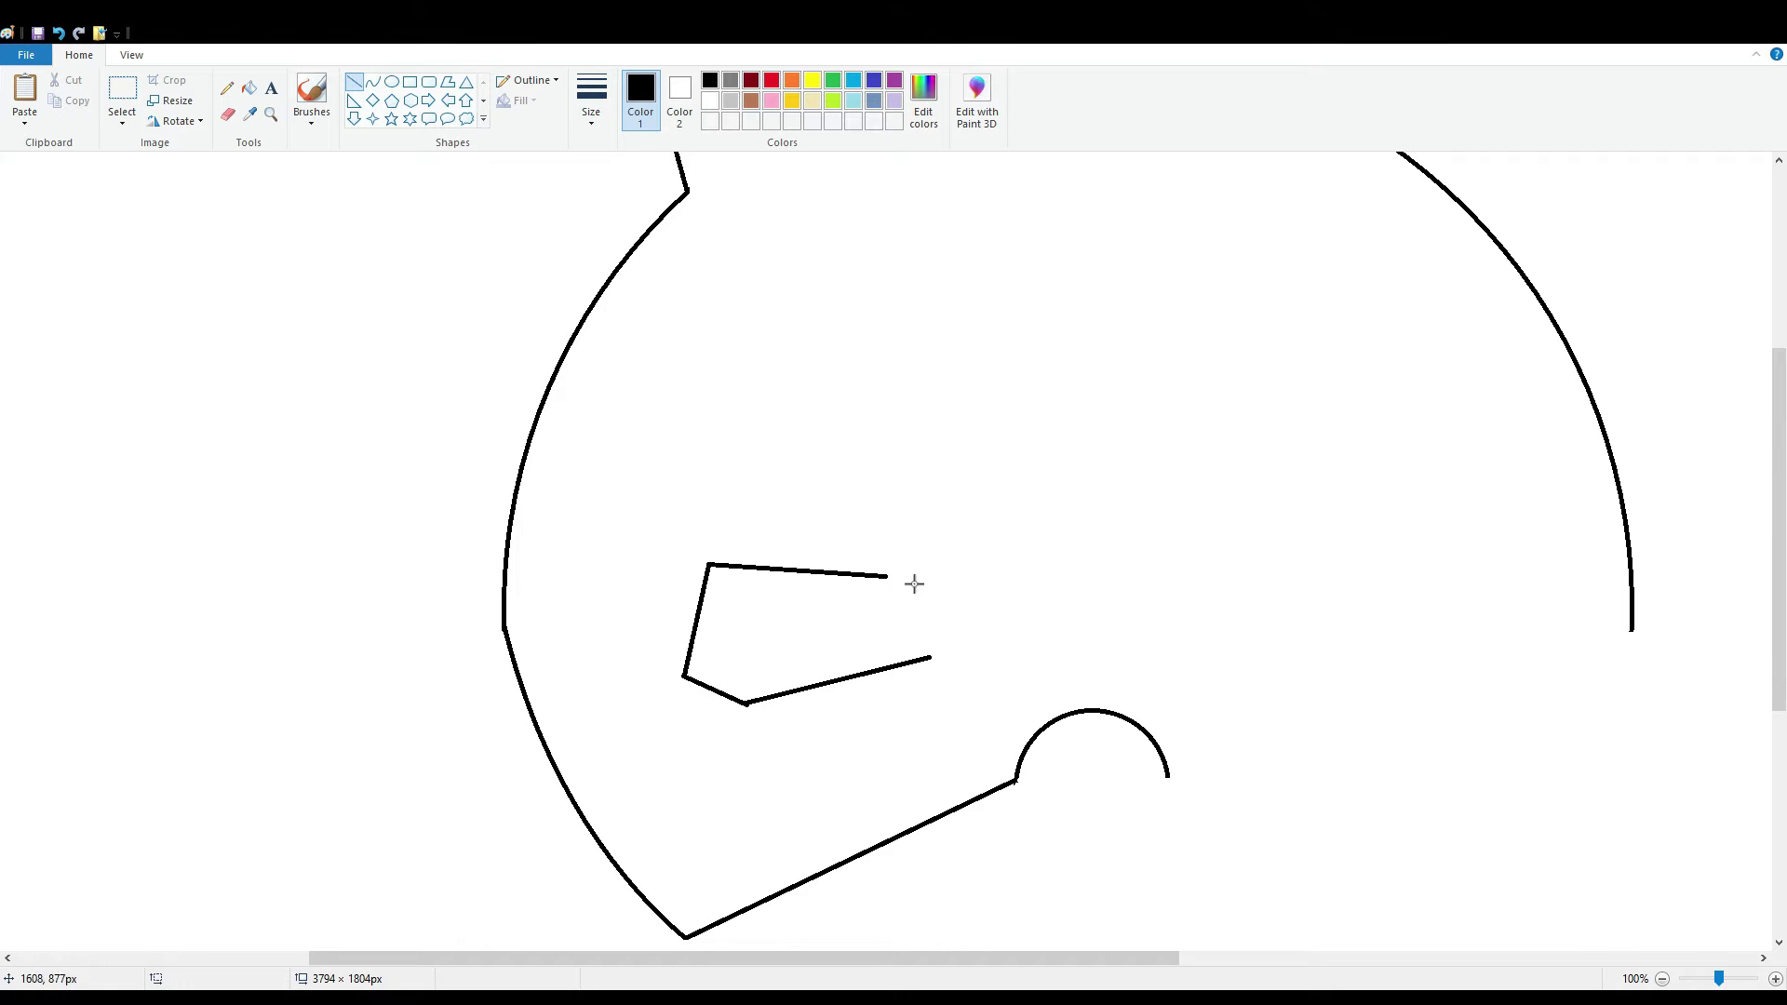
{"action": "mouse_move", "coordinate": [896, 587]}
{"action": "left_mouse_down"}
{"action": "mouse_move", "coordinate": [936, 668]}
{"action": "mouse_move", "coordinate": [892, 666]}
{"action": "mouse_move", "coordinate": [894, 630]}
{"action": "mouse_move", "coordinate": [921, 667]}
{"action": "mouse_move", "coordinate": [901, 576]}
{"action": "mouse_move", "coordinate": [939, 604]}
{"action": "mouse_move", "coordinate": [923, 579]}
{"action": "left_mouse_up"}
{"action": "left_click", "coordinate": [824, 569]}
{"action": "left_click", "coordinate": [1053, 594]}
- Select the whole eye outline and move it slightly up and to the left
{"action": "scroll", "coordinate": [993, 777], "scroll_direction": "up", "scroll_amount": 2}
{"action": "scroll", "coordinate": [993, 777], "scroll_direction": "down", "scroll_amount": 2}
{"action": "left_click", "coordinate": [122, 93]}
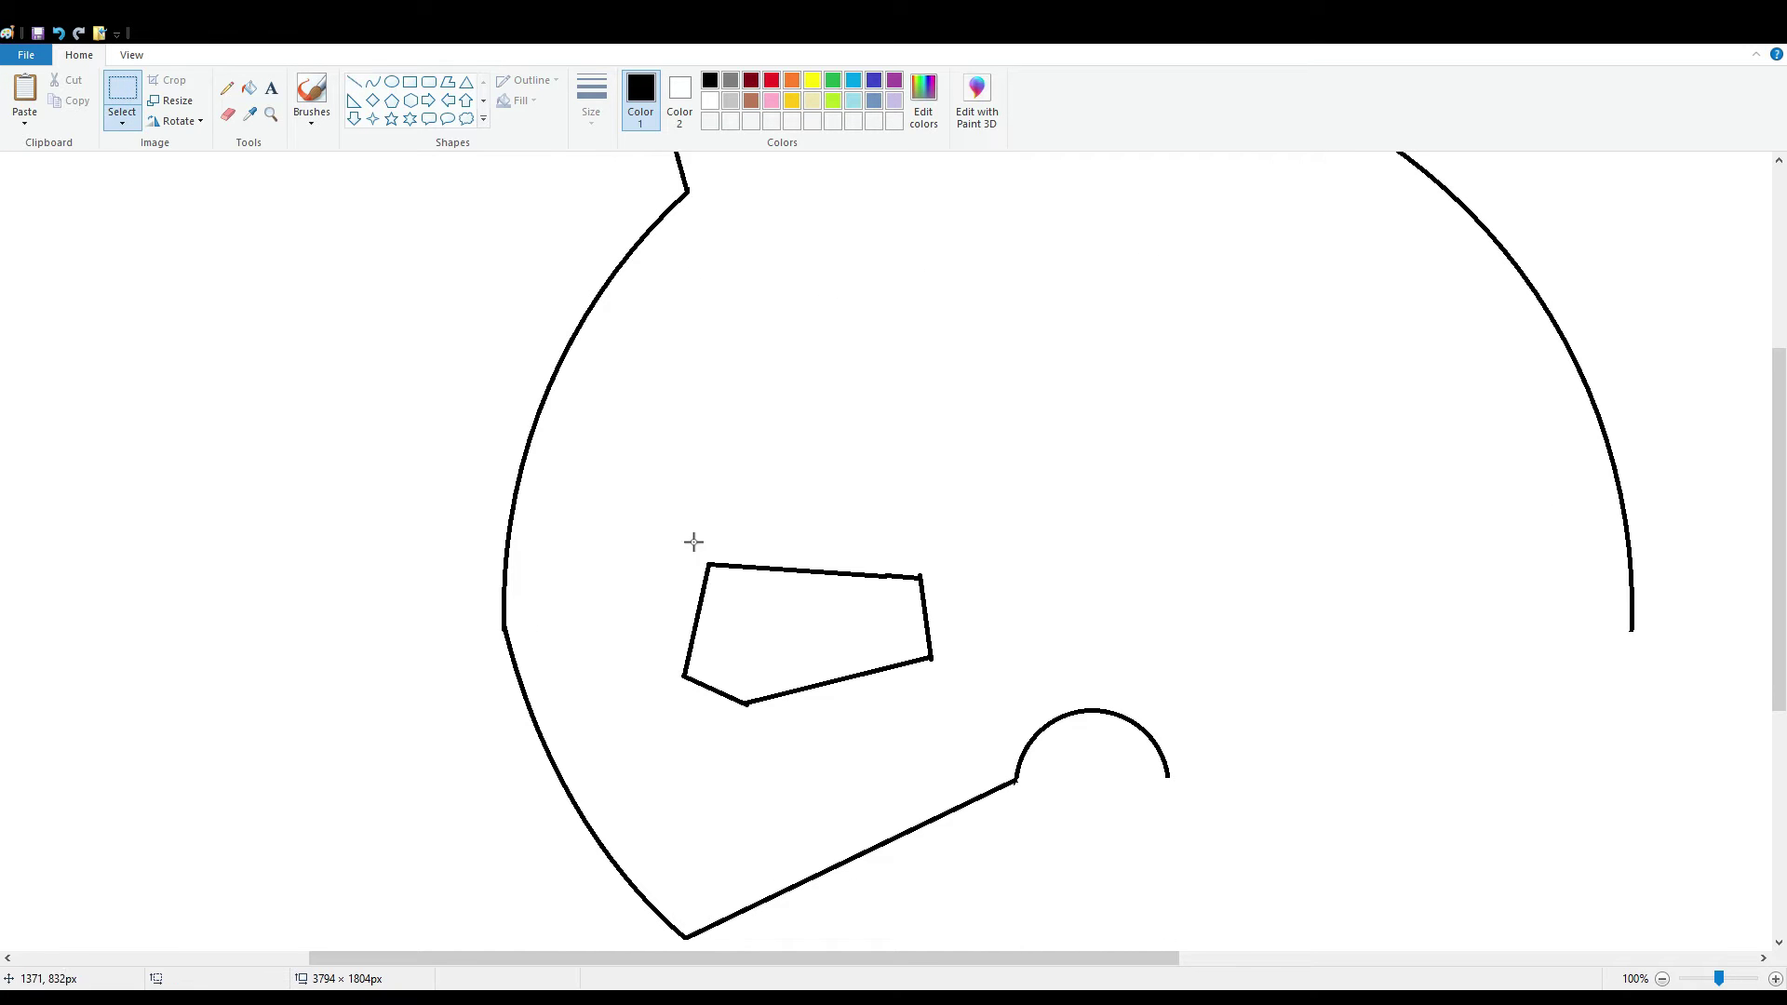
{"action": "left_click_drag", "start_coordinate": [670, 516], "coordinate": [945, 750]}
{"action": "left_click_drag", "start_coordinate": [901, 670], "coordinate": [864, 653]}
{"action": "key", "text": "Escape"}
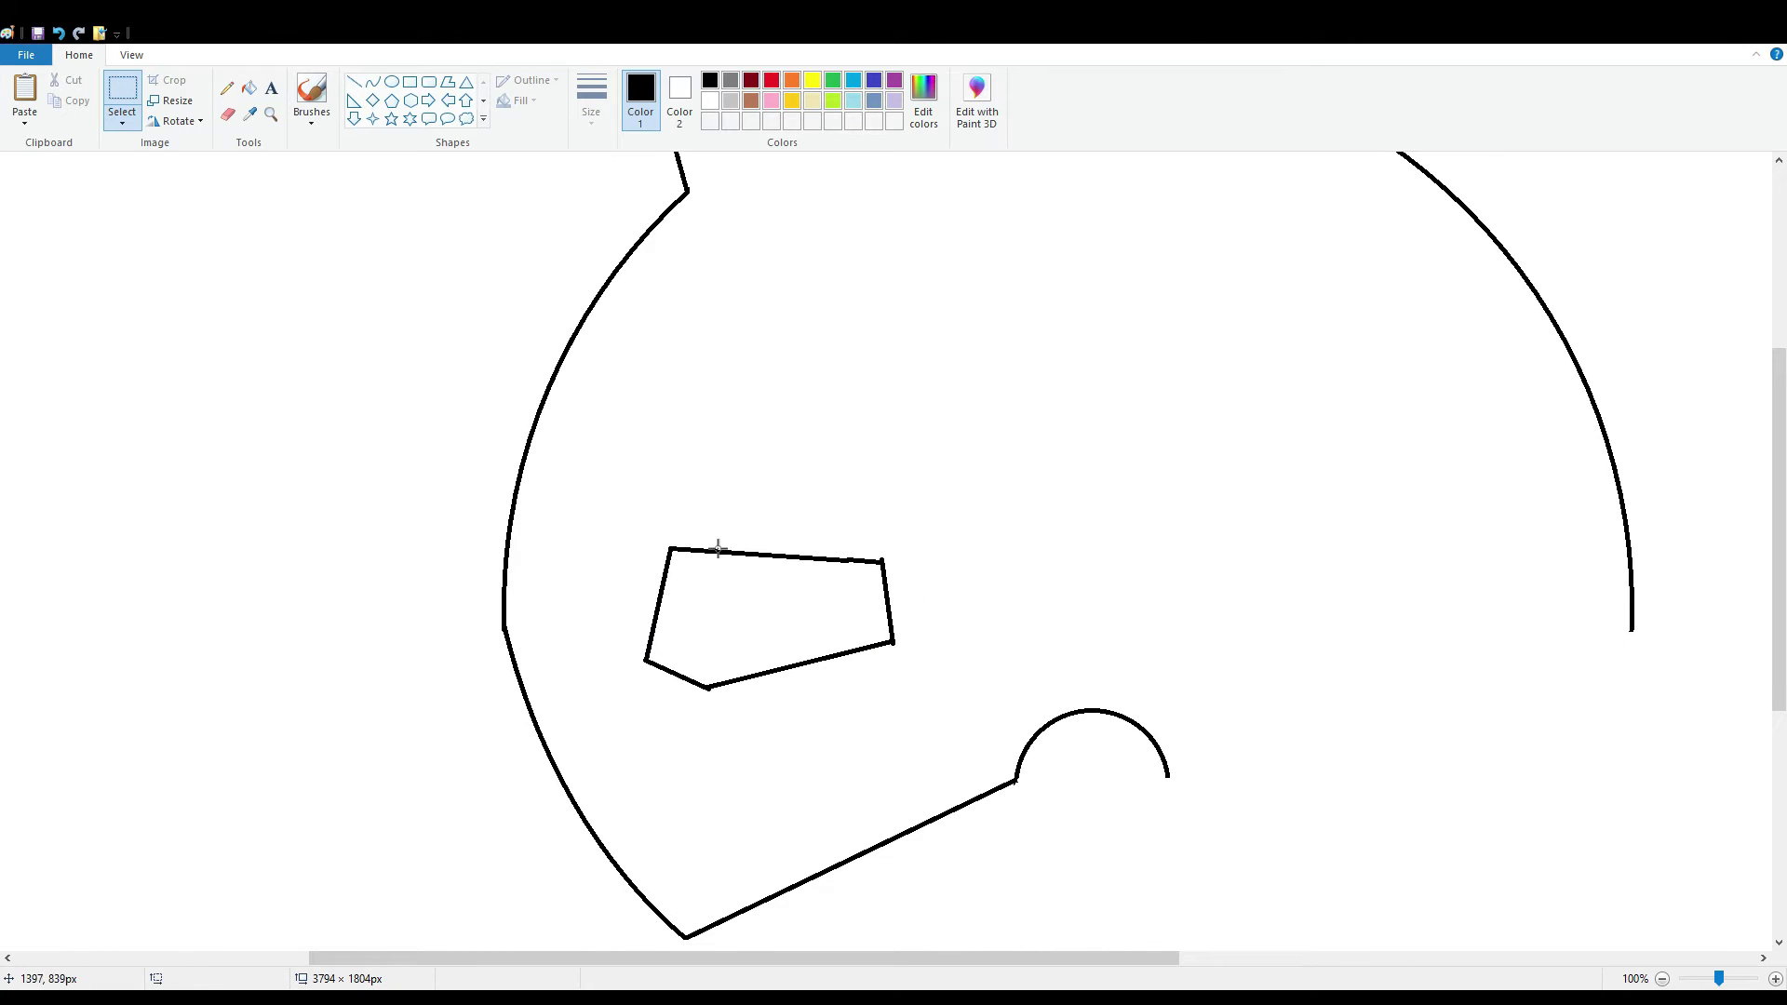
- Try shifting only the left part of the eye outline outward, and undo the move
{"action": "left_click_drag", "start_coordinate": [593, 500], "coordinate": [695, 693]}
{"action": "left_click_drag", "start_coordinate": [689, 615], "coordinate": [673, 611]}
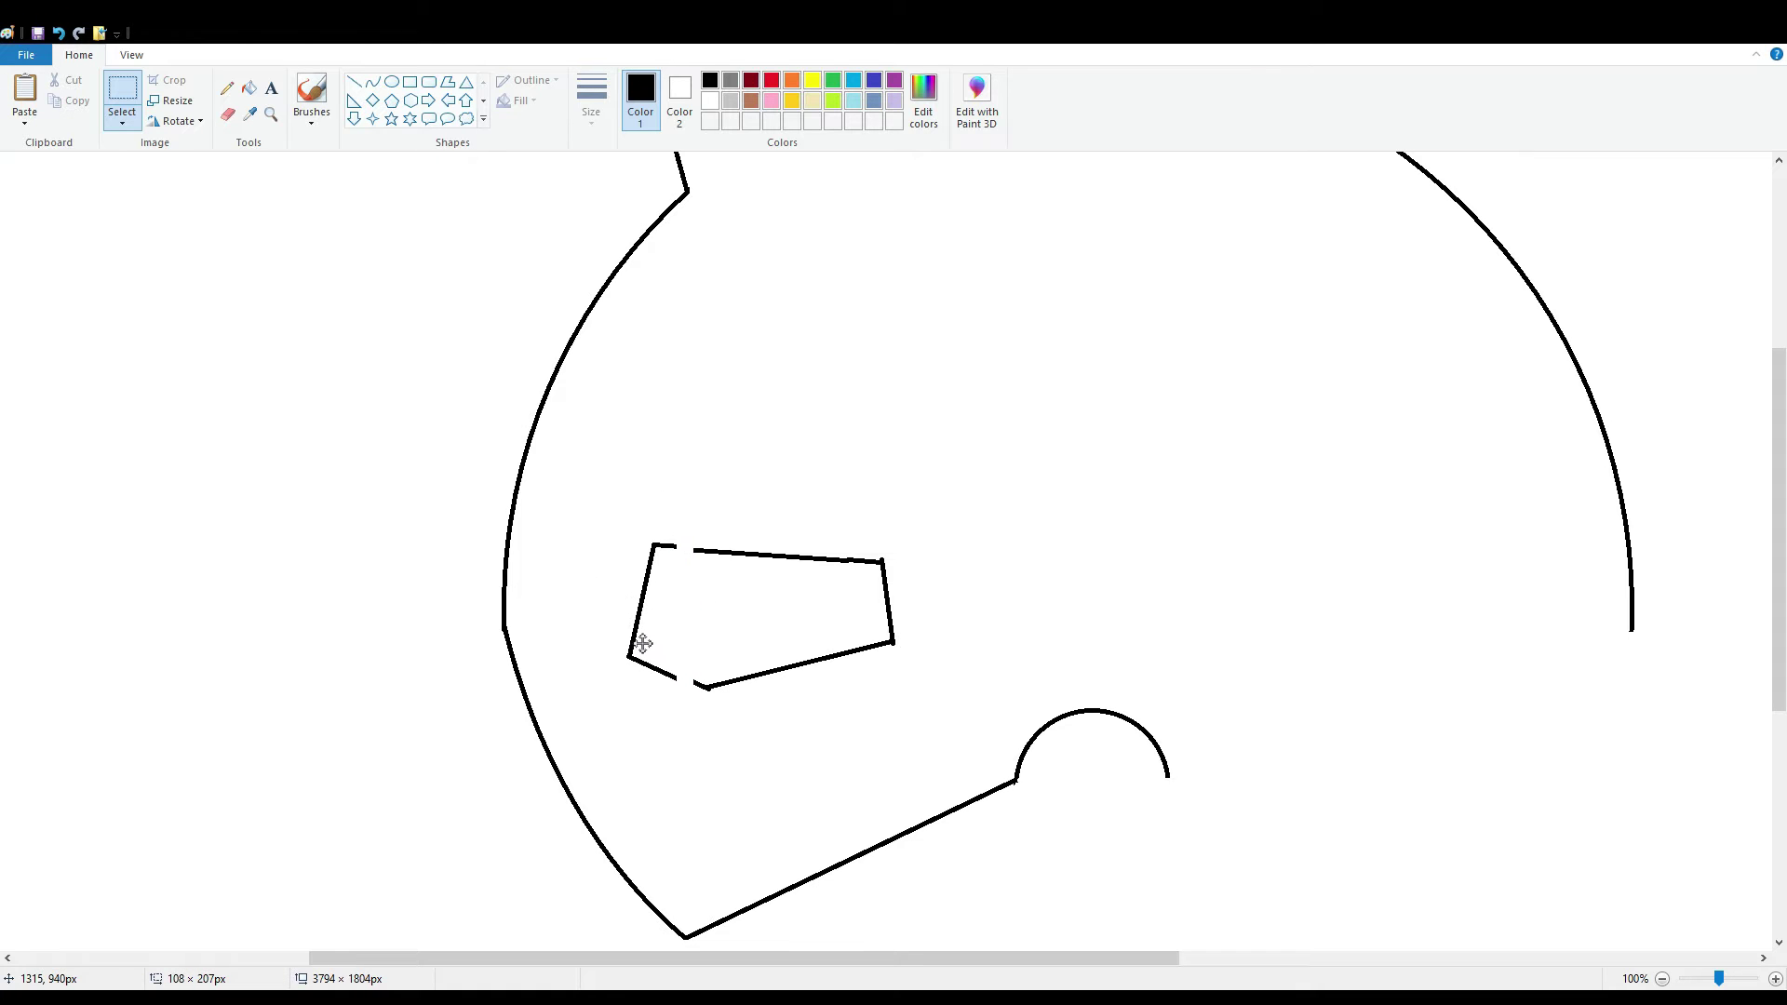
{"action": "key", "text": "ctrl+z"}
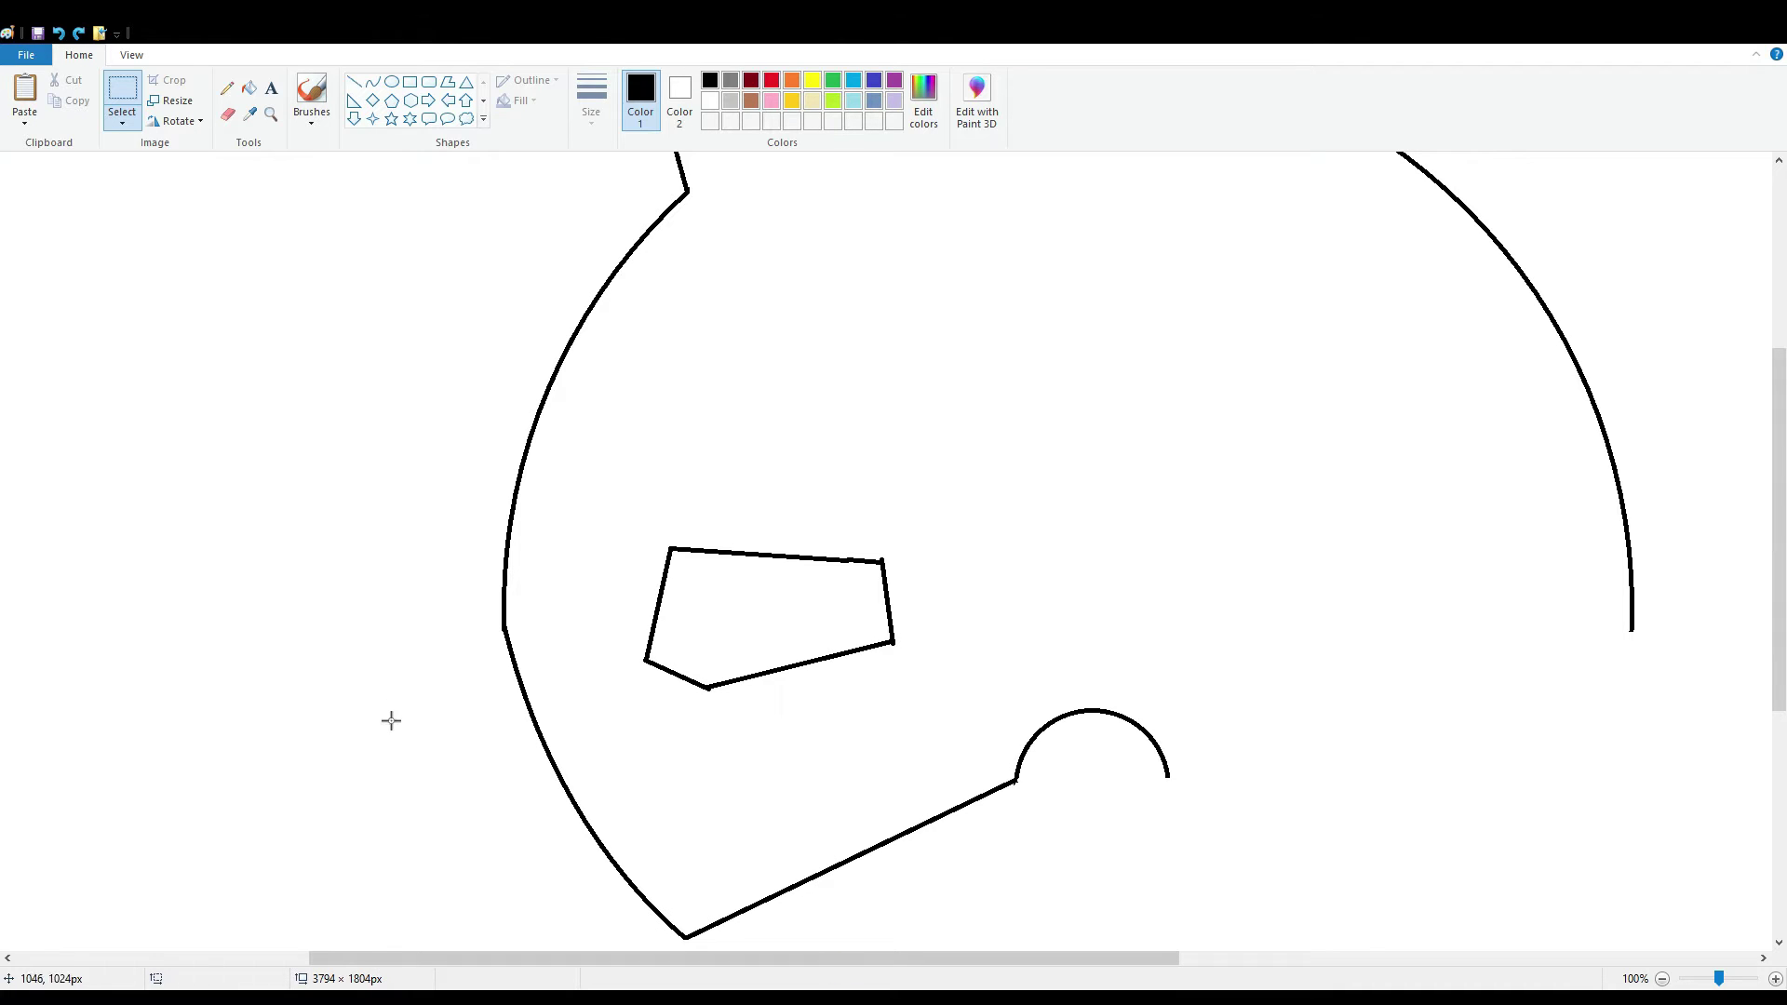
- Select the eye outline, enlarge the selection to about 352 × 260 px, and place it slightly above the diagonal line
{"action": "left_click_drag", "start_coordinate": [629, 500], "coordinate": [929, 719]}
{"action": "left_click_drag", "start_coordinate": [892, 695], "coordinate": [909, 742]}
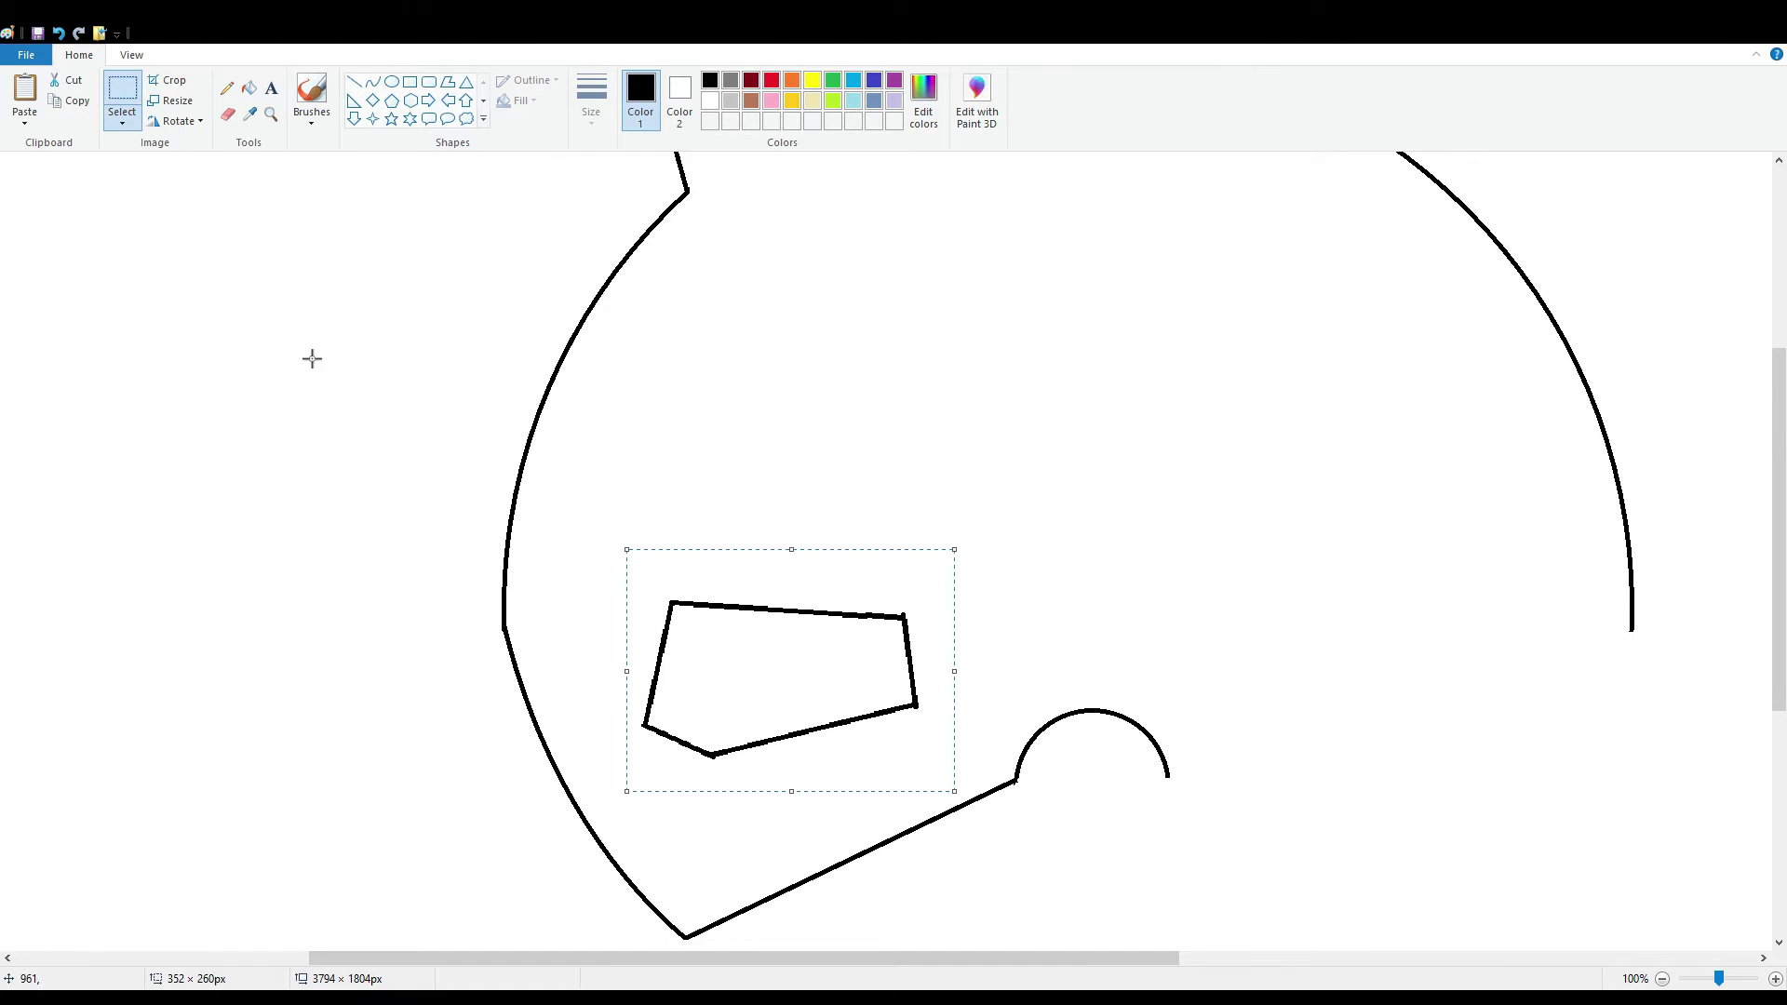
{"action": "left_click_drag", "start_coordinate": [797, 655], "coordinate": [795, 641]}
- Try duplicating the eye outline with copy and paste, and undo the pasted copy
{"action": "left_click", "coordinate": [1661, 978]}
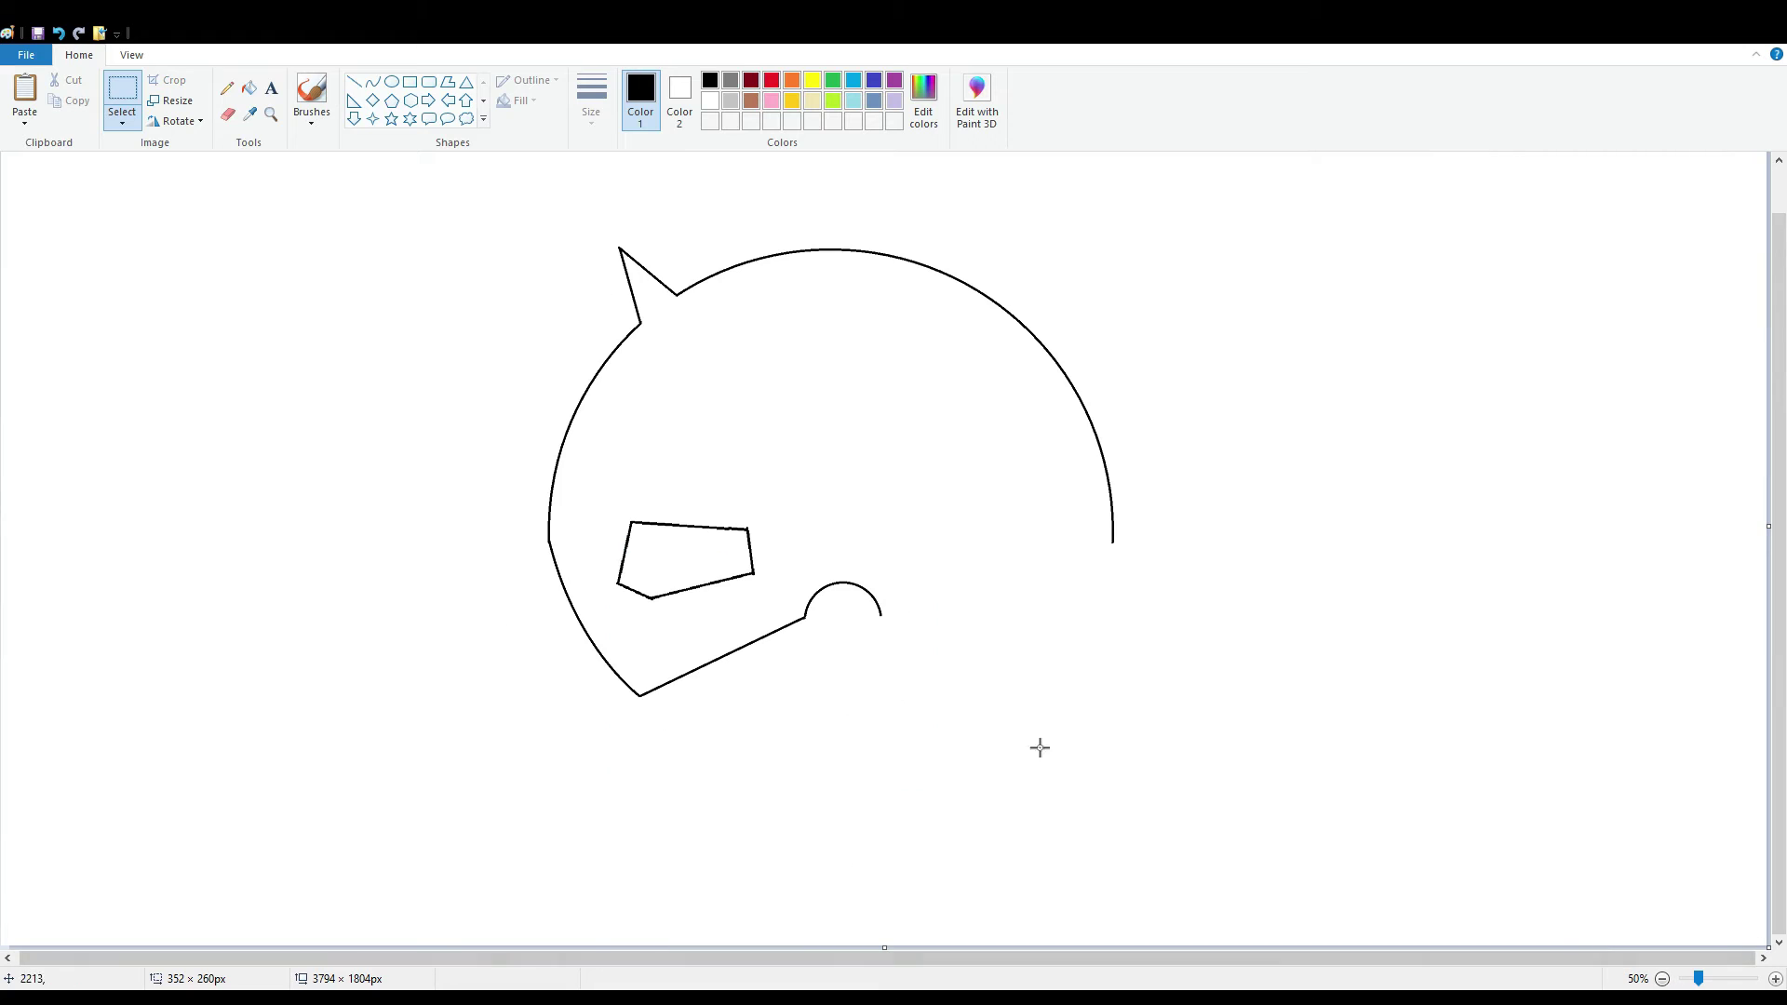
{"action": "left_click_drag", "start_coordinate": [583, 488], "coordinate": [771, 610]}
{"action": "left_click", "coordinate": [77, 100]}
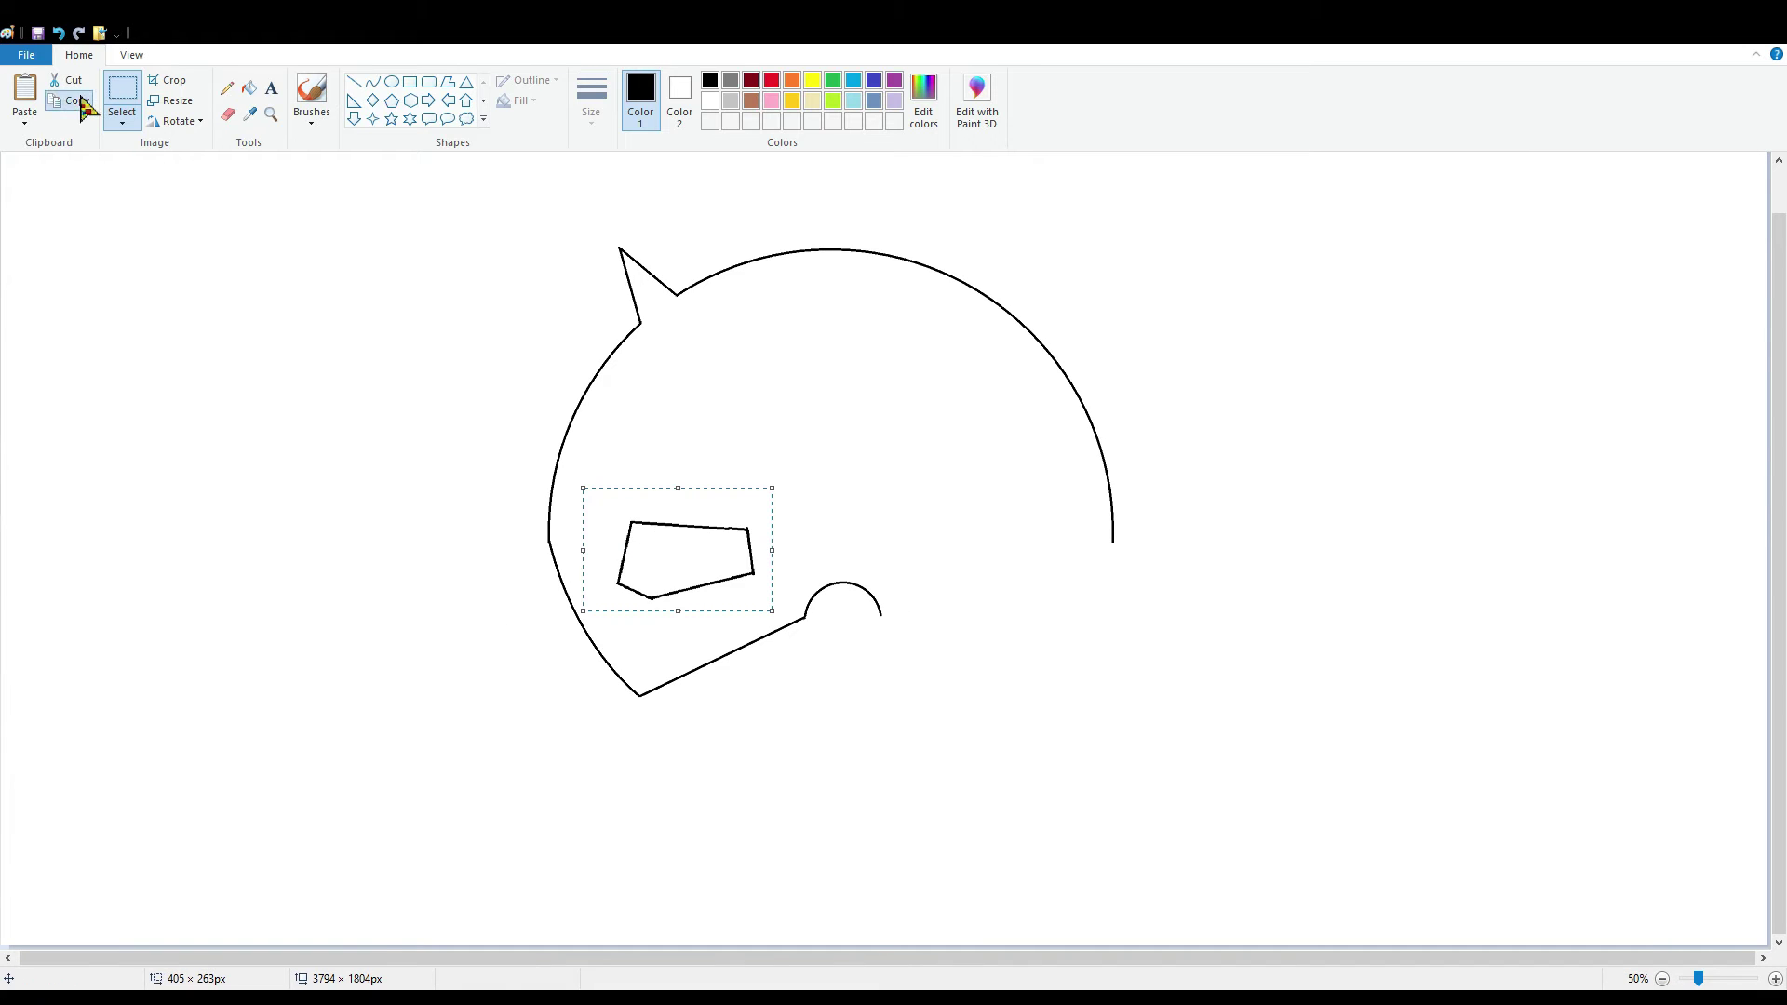
{"action": "left_click", "coordinate": [33, 93]}
{"action": "left_click", "coordinate": [59, 33]}
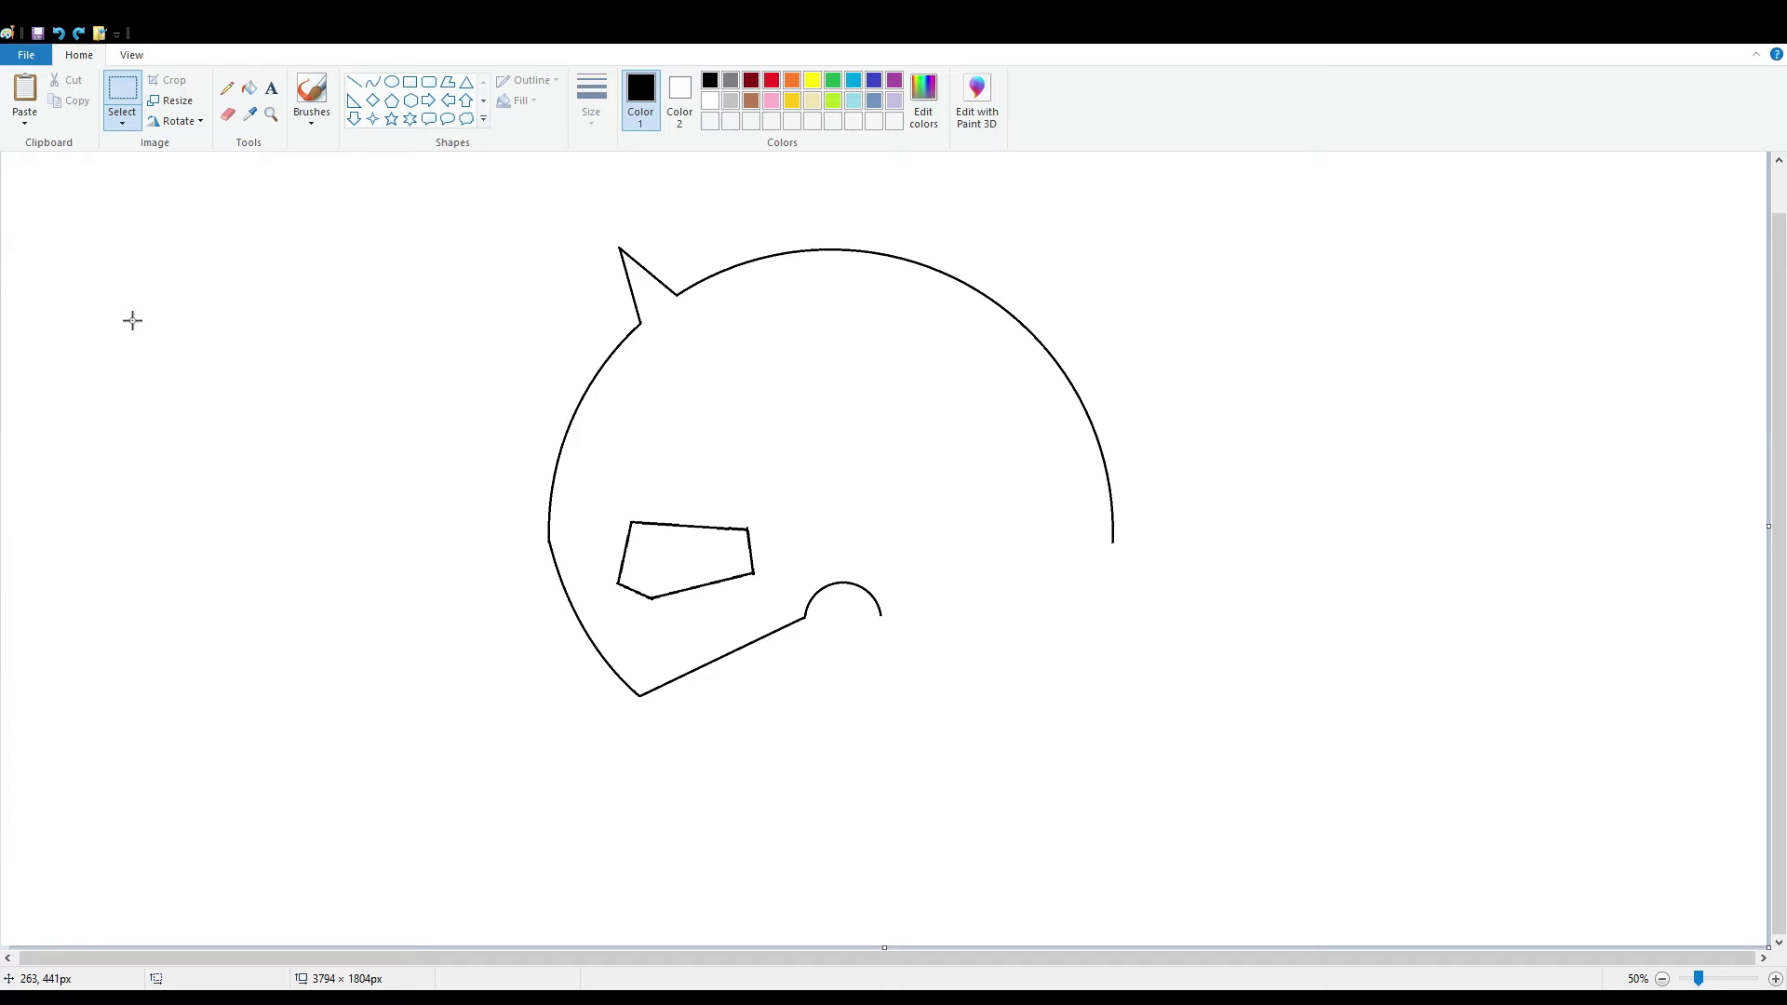
{"action": "mouse_move", "coordinate": [501, 183]}
{"action": "left_mouse_down"}
{"action": "mouse_move", "coordinate": [867, 828]}
{"action": "mouse_move", "coordinate": [849, 827]}
{"action": "left_mouse_up"}
{"action": "left_click", "coordinate": [1142, 765]}
- Draw a straight black line from the spike's tip to the top of the small semicircle
{"action": "left_click", "coordinate": [1708, 978]}
{"action": "left_click_drag", "start_coordinate": [875, 961], "coordinate": [1051, 984]}
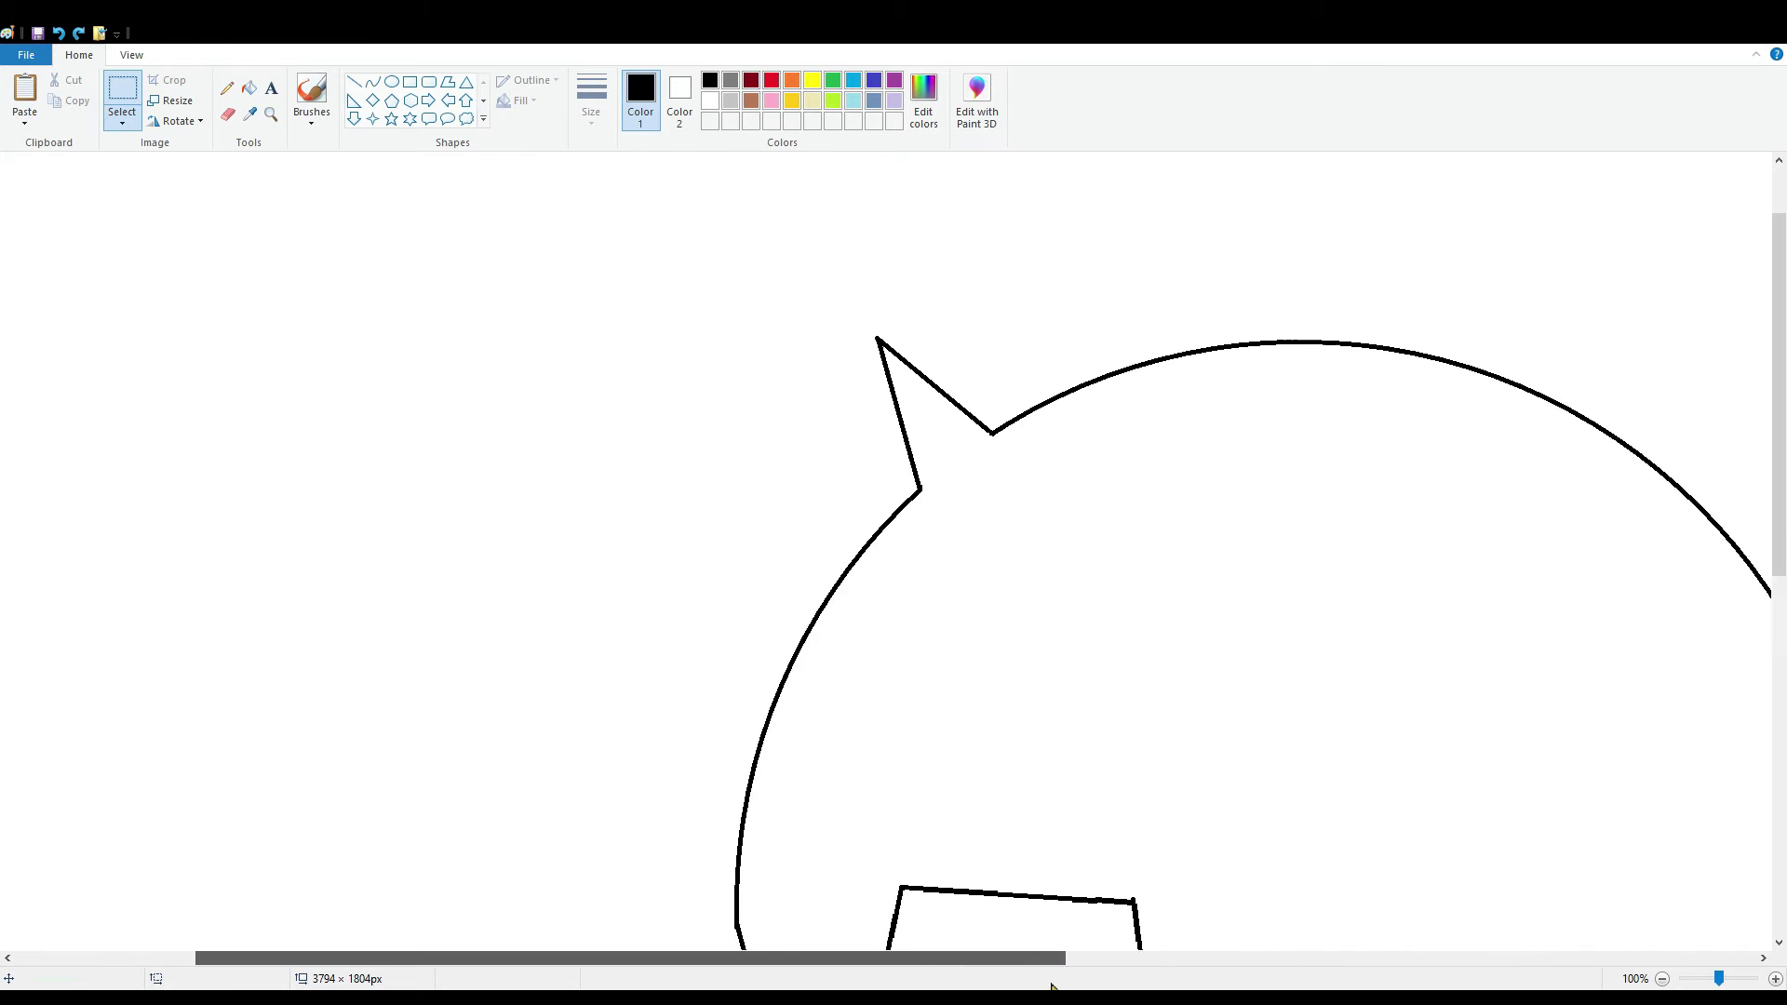
{"action": "scroll", "coordinate": [1051, 986], "scroll_direction": "right", "scroll_amount": 2}
{"action": "scroll", "coordinate": [1045, 853], "scroll_direction": "down", "scroll_amount": 2}
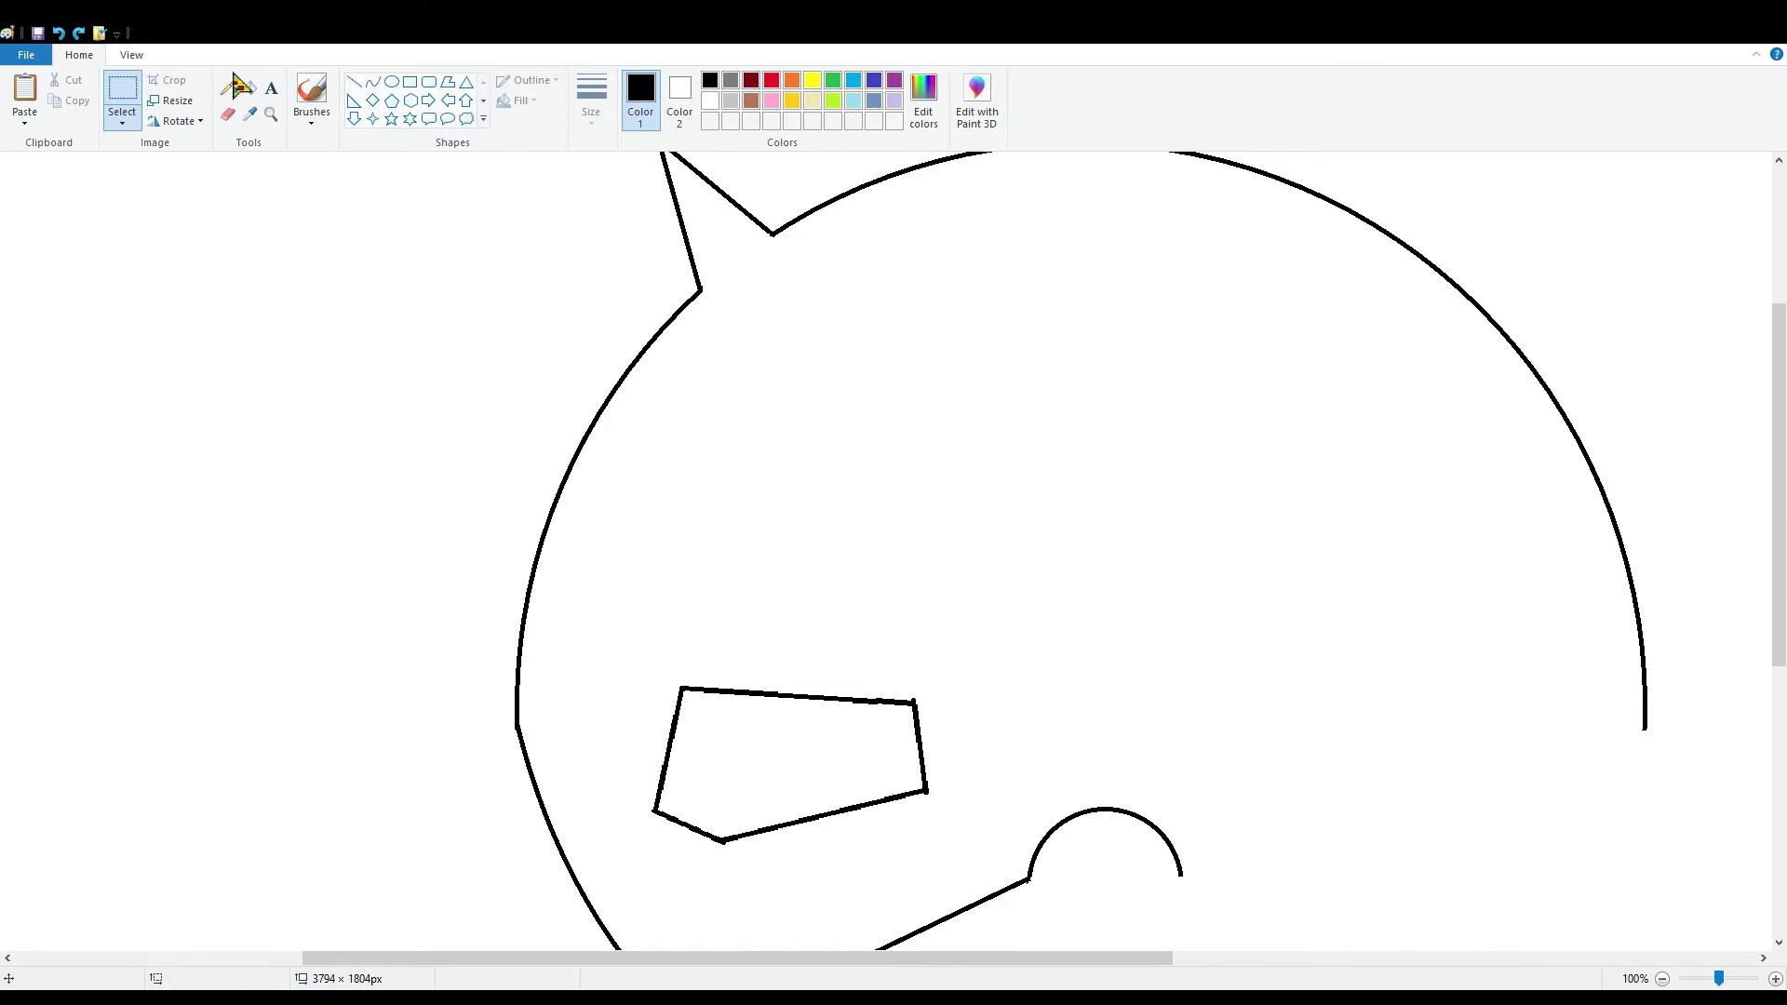
{"action": "left_click", "coordinate": [354, 82]}
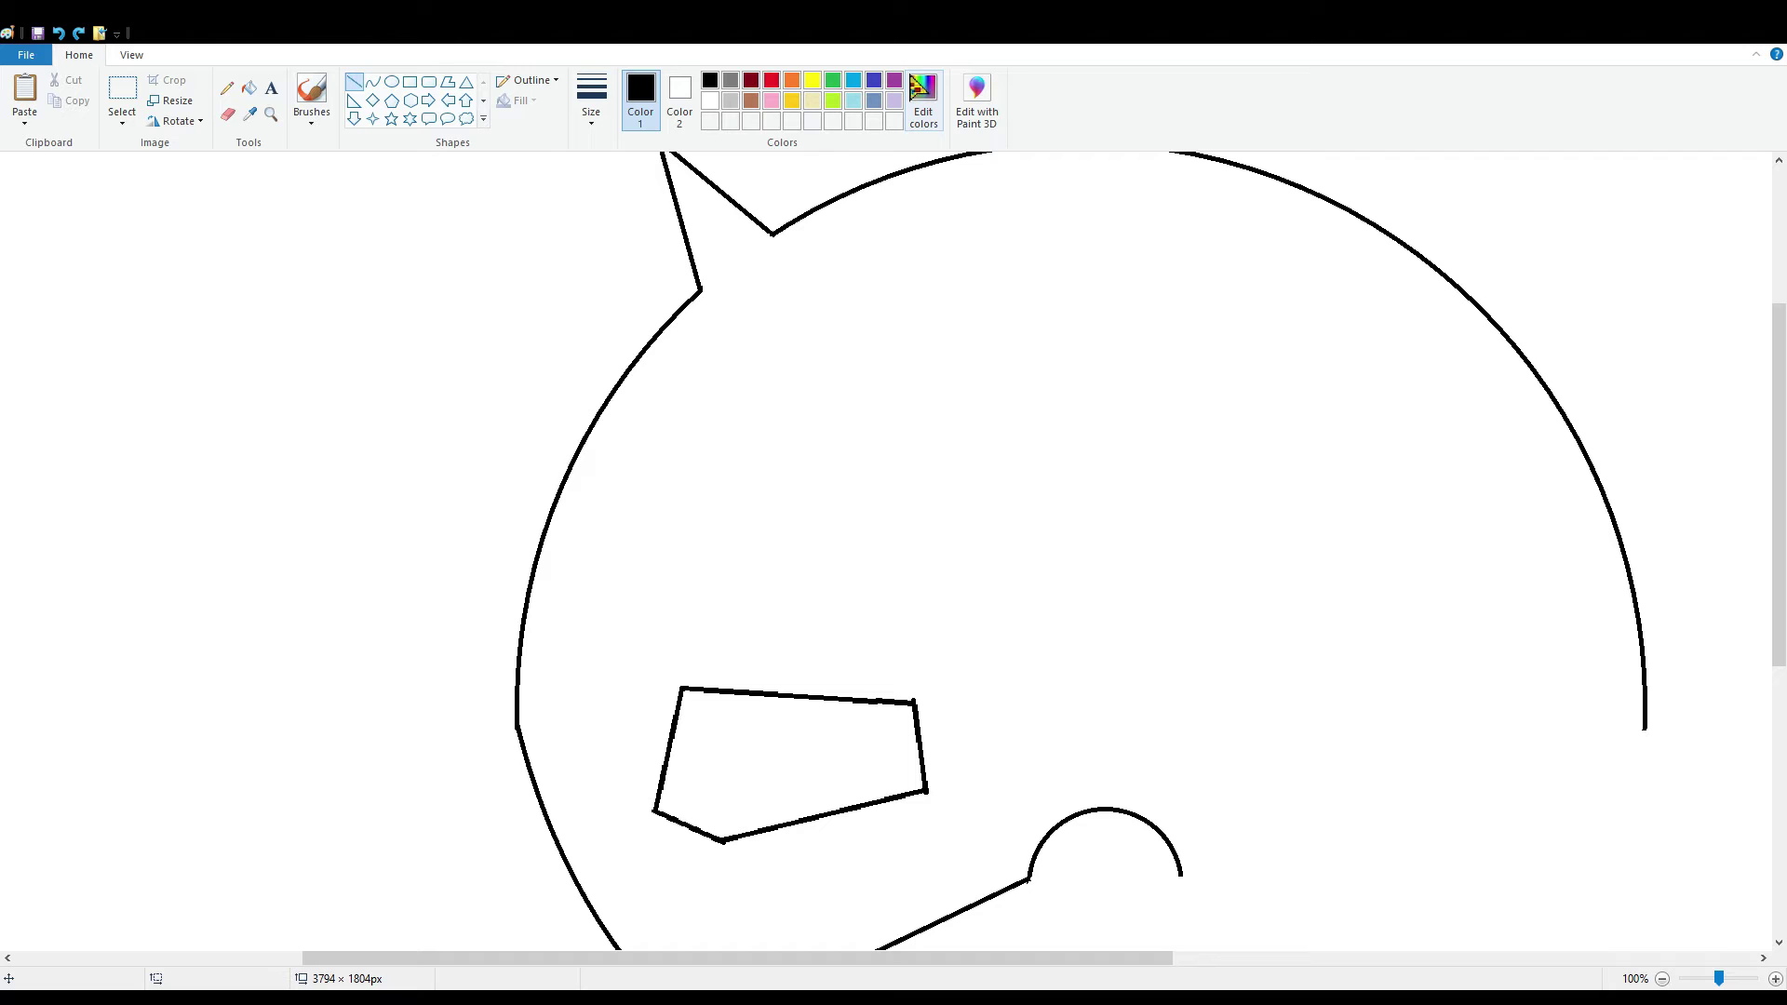
{"action": "scroll", "coordinate": [770, 304], "scroll_direction": "up", "scroll_amount": 2}
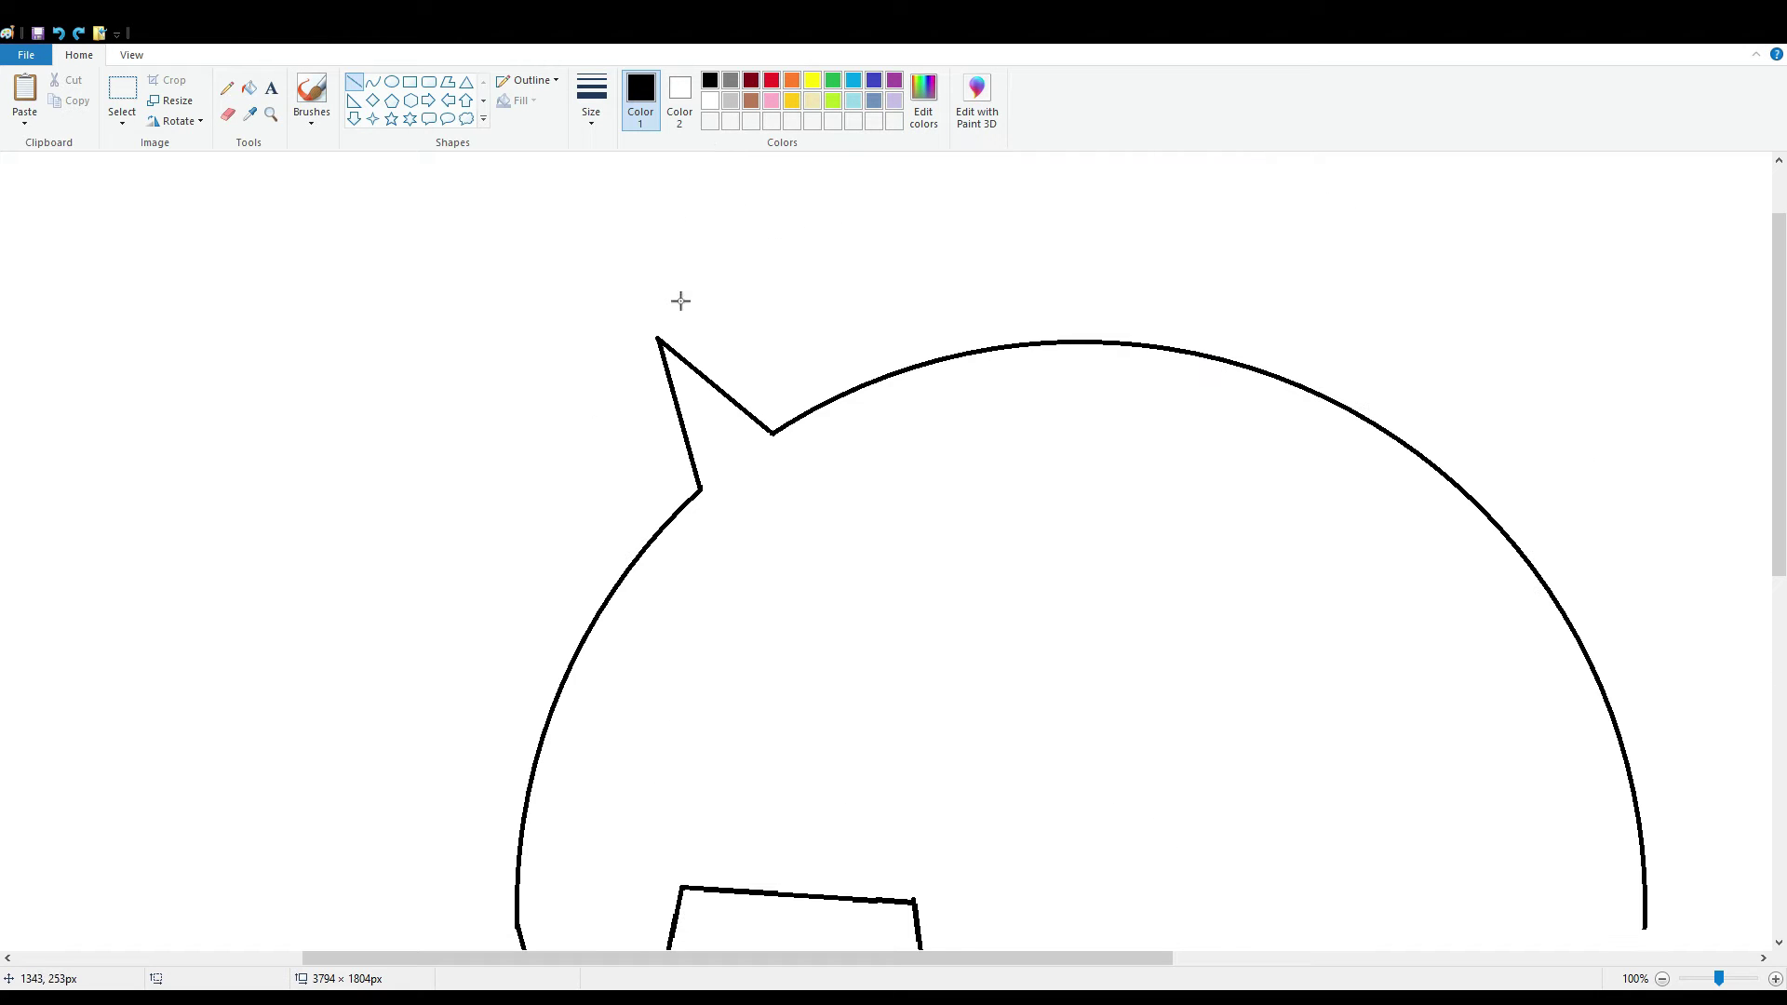
{"action": "mouse_move", "coordinate": [658, 341]}
{"action": "left_mouse_down"}
{"action": "mouse_move", "coordinate": [707, 436]}
{"action": "mouse_move", "coordinate": [1041, 722]}
{"action": "mouse_move", "coordinate": [1034, 909]}
{"action": "left_mouse_up"}
{"action": "scroll", "coordinate": [1034, 909], "scroll_direction": "down", "scroll_amount": 2}
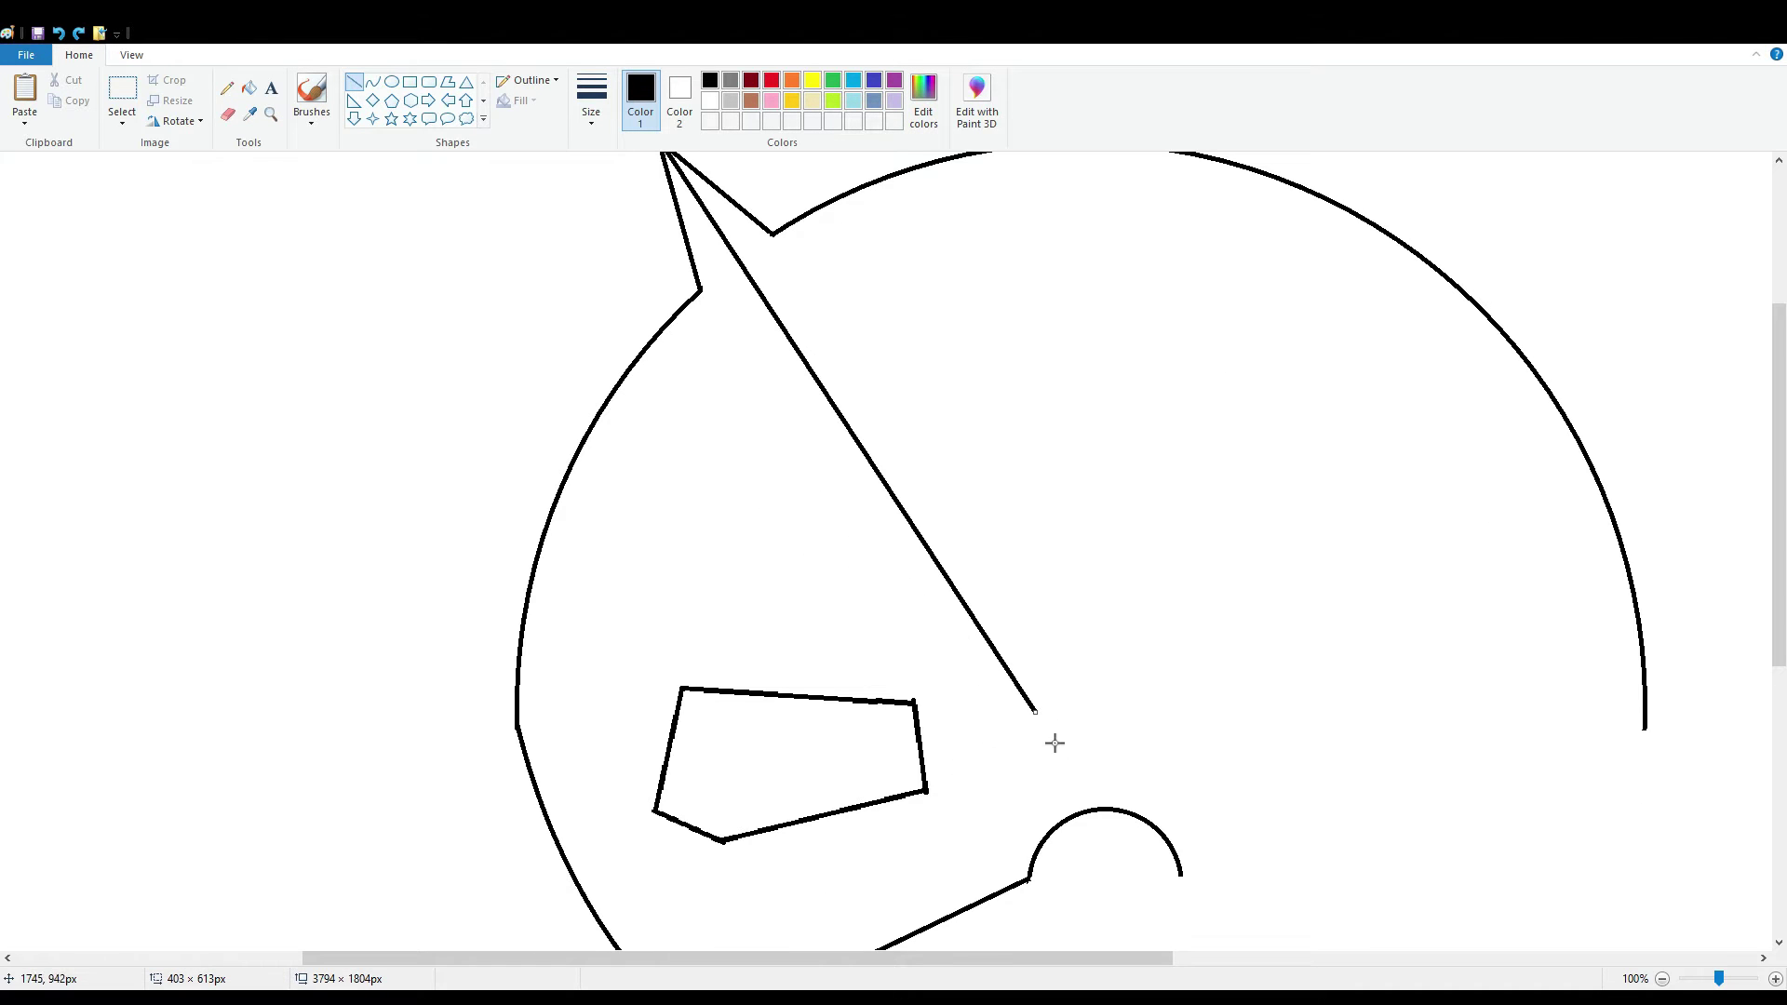
{"action": "left_click_drag", "start_coordinate": [1034, 712], "coordinate": [1086, 820]}
{"action": "left_click", "coordinate": [1143, 761]}
- Draw a straight black line from the left corner of the spike's base to the top of the small semicircle
{"action": "scroll", "coordinate": [1143, 760], "scroll_direction": "up", "scroll_amount": 2}
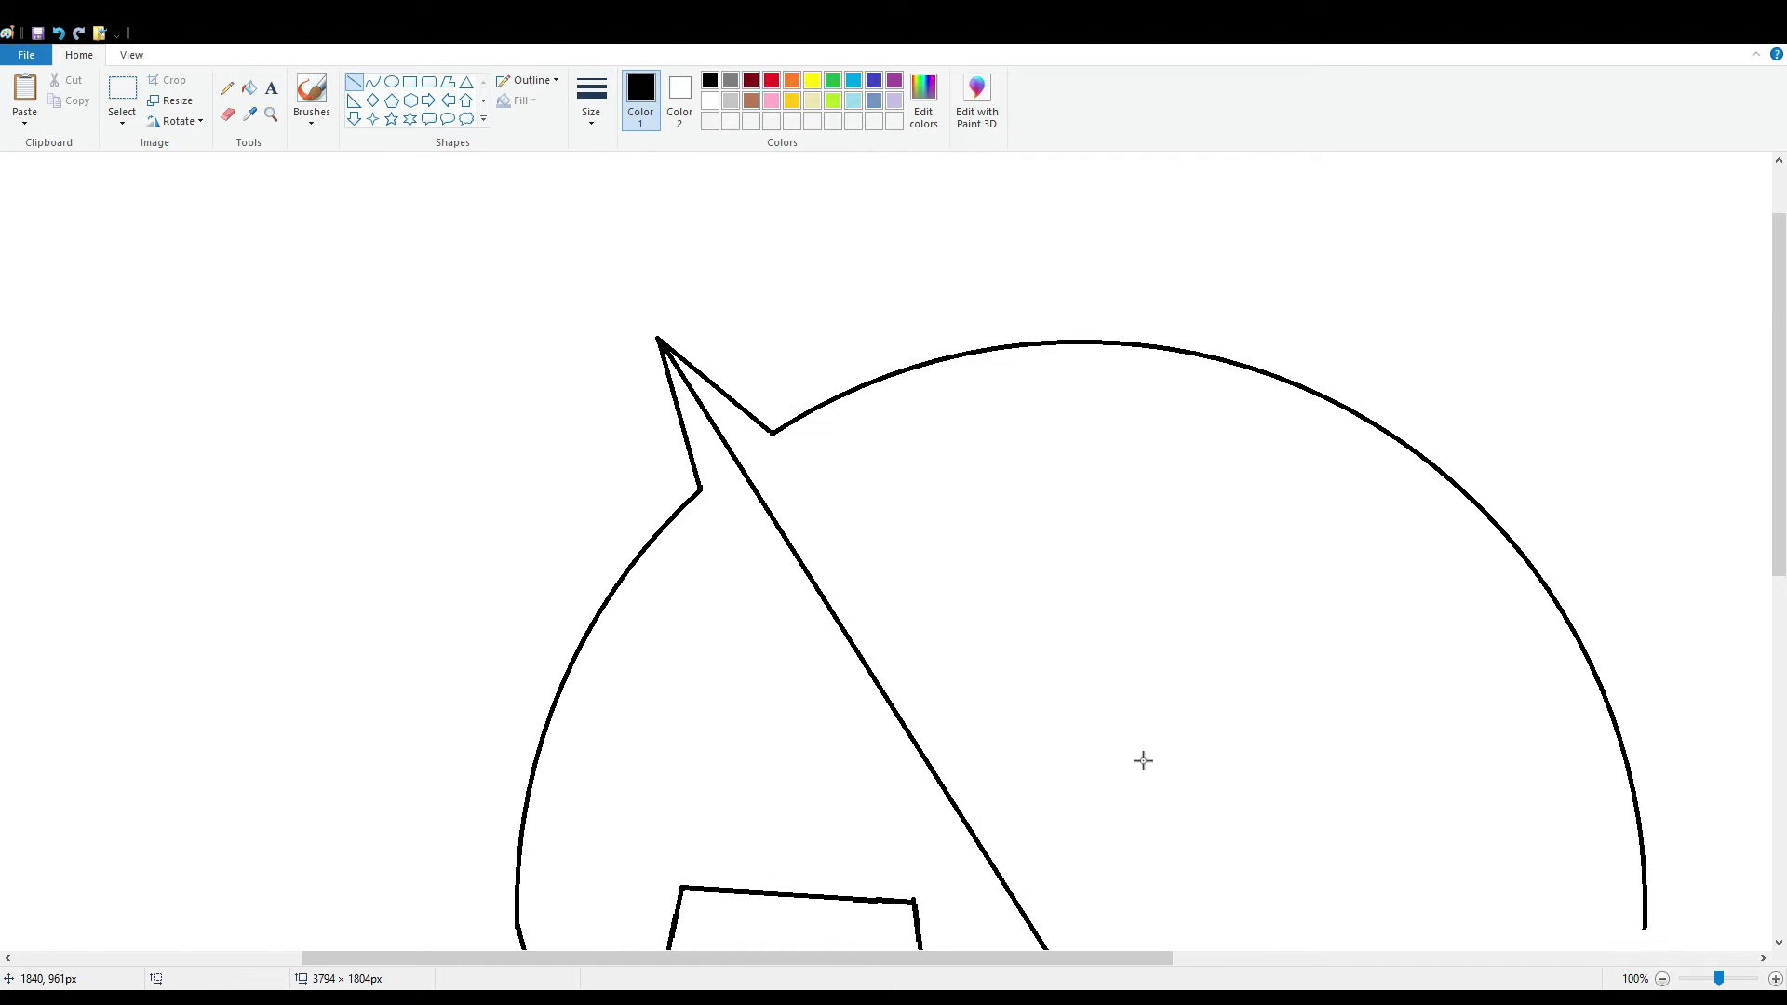
{"action": "mouse_move", "coordinate": [702, 490]}
{"action": "left_mouse_down"}
{"action": "mouse_move", "coordinate": [813, 710]}
{"action": "mouse_move", "coordinate": [965, 554]}
{"action": "mouse_move", "coordinate": [1082, 218]}
{"action": "left_mouse_up"}
{"action": "scroll", "coordinate": [814, 710], "scroll_direction": "down", "scroll_amount": 8}
{"action": "scroll", "coordinate": [1121, 215], "scroll_direction": "up", "scroll_amount": 8}
{"action": "left_click", "coordinate": [1072, 366]}
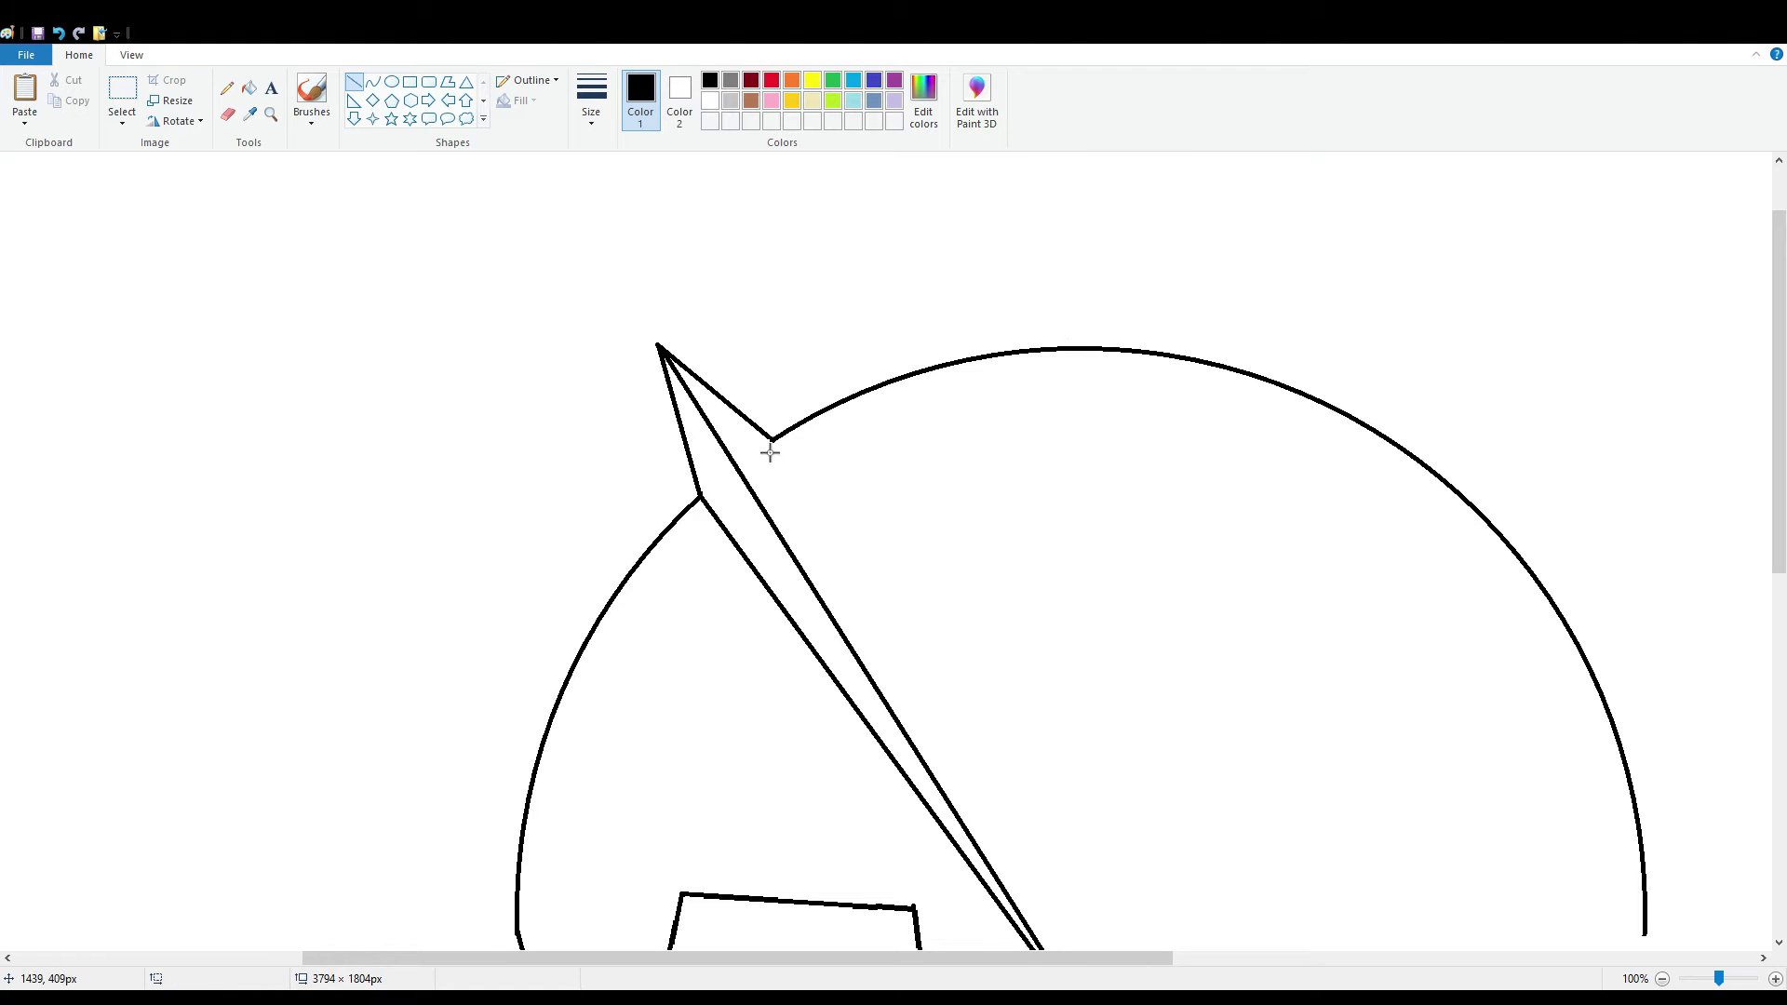
- Draw a straight black line of about 339 × 615 px from the right corner of the spike's base to the small semicircle
{"action": "left_click_drag", "start_coordinate": [777, 448], "coordinate": [1093, 426]}
{"action": "scroll", "coordinate": [1093, 912], "scroll_direction": "down", "scroll_amount": 6}
{"action": "scroll", "coordinate": [1093, 426], "scroll_direction": "up", "scroll_amount": 6}
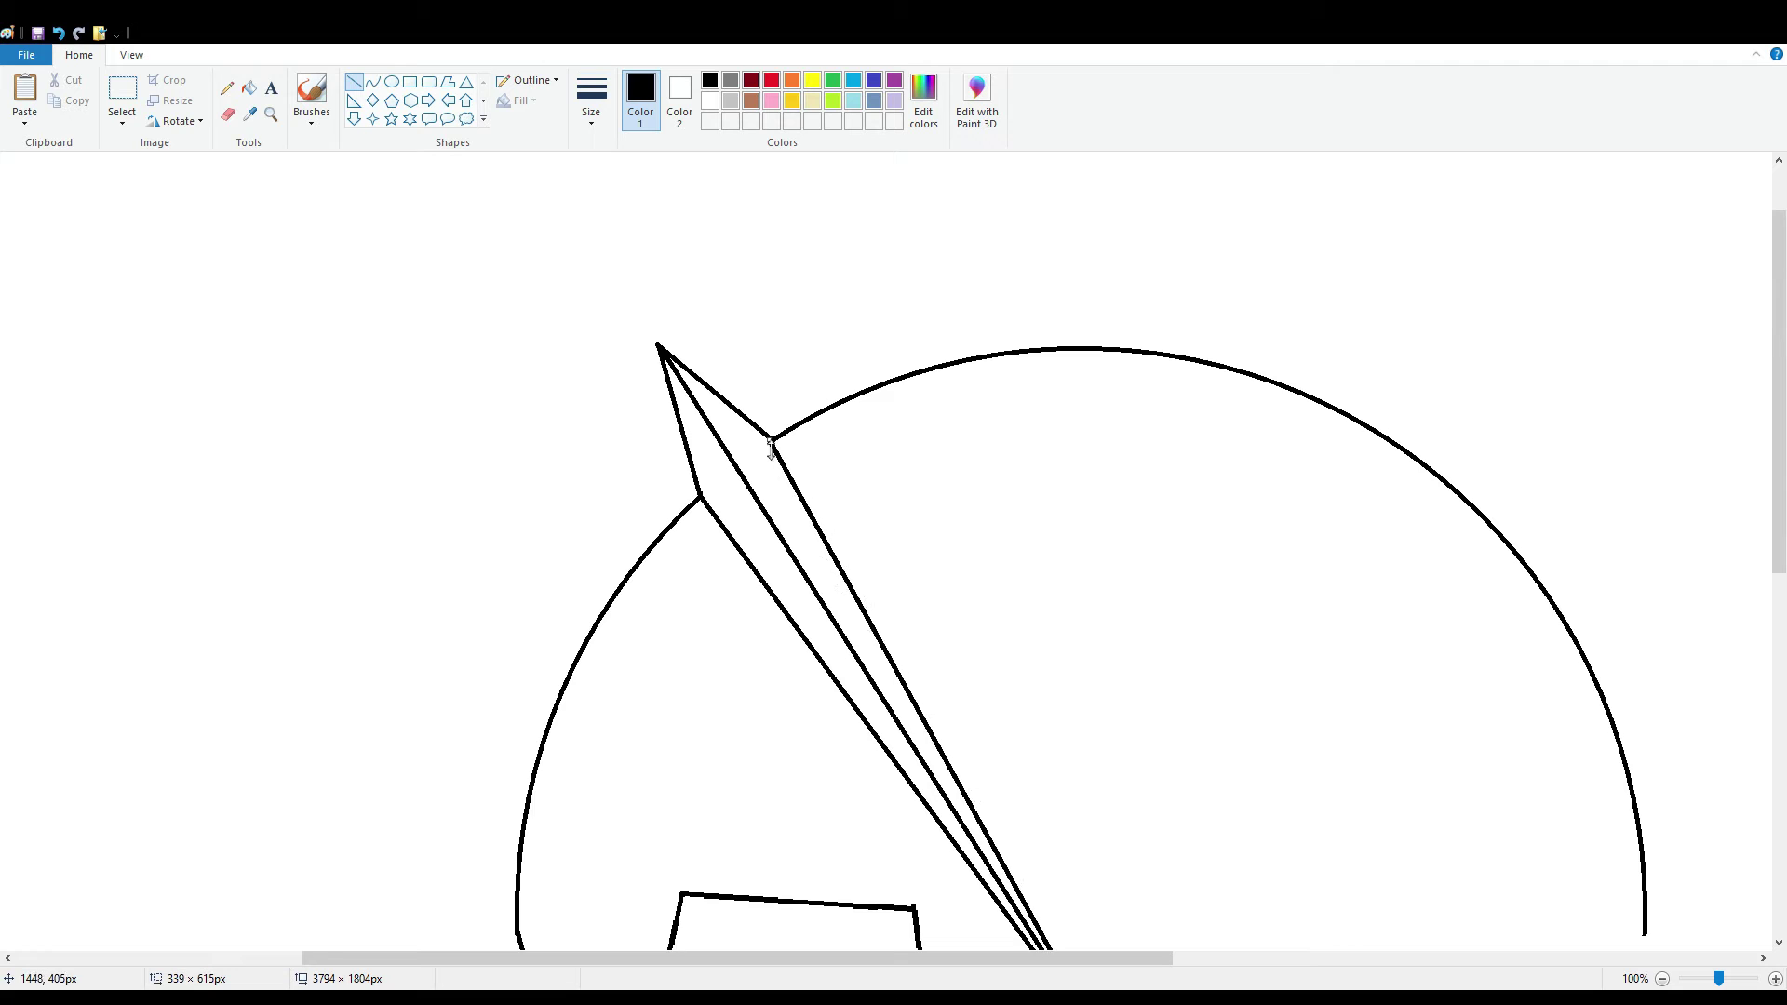
{"action": "left_click", "coordinate": [1068, 630]}
- Draw a line of about 227 × 678 px from the large arc, just right of the spike, to the small semicircle's top
{"action": "scroll", "coordinate": [1013, 662], "scroll_direction": "down", "scroll_amount": 4}
{"action": "scroll", "coordinate": [1012, 681], "scroll_direction": "up", "scroll_amount": 2}
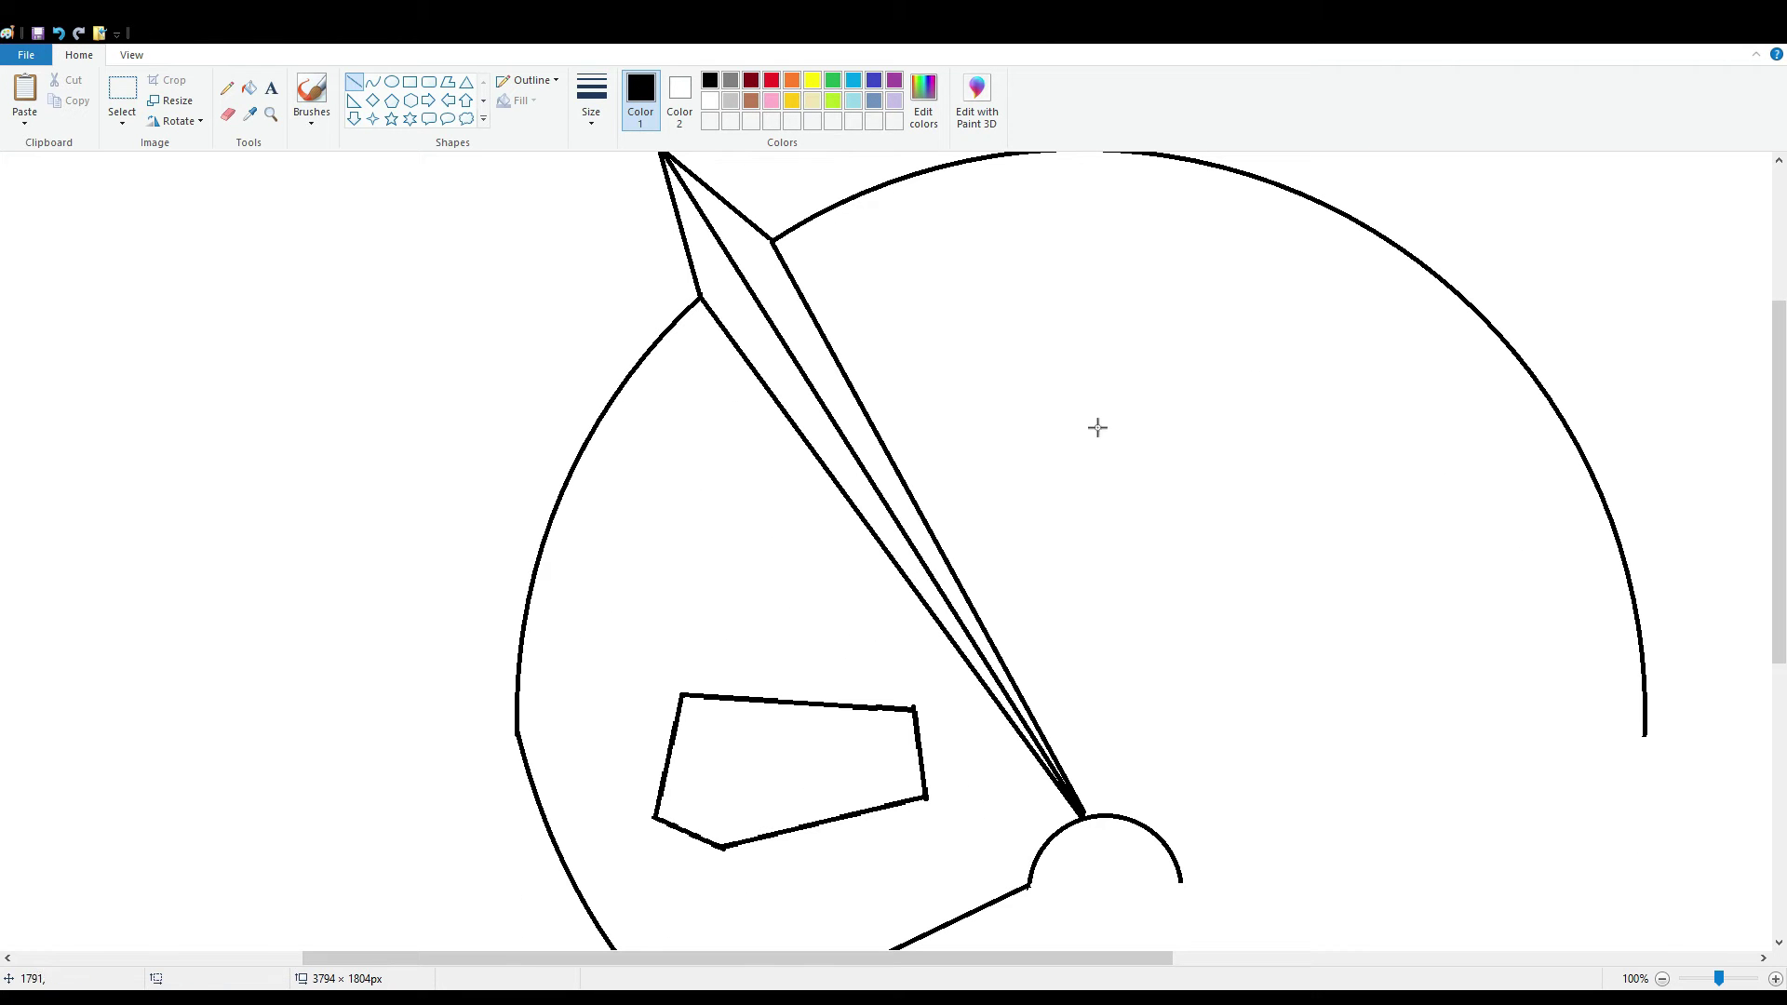
{"action": "left_click_drag", "start_coordinate": [875, 201], "coordinate": [1098, 815]}
{"action": "left_click_drag", "start_coordinate": [860, 179], "coordinate": [876, 167]}
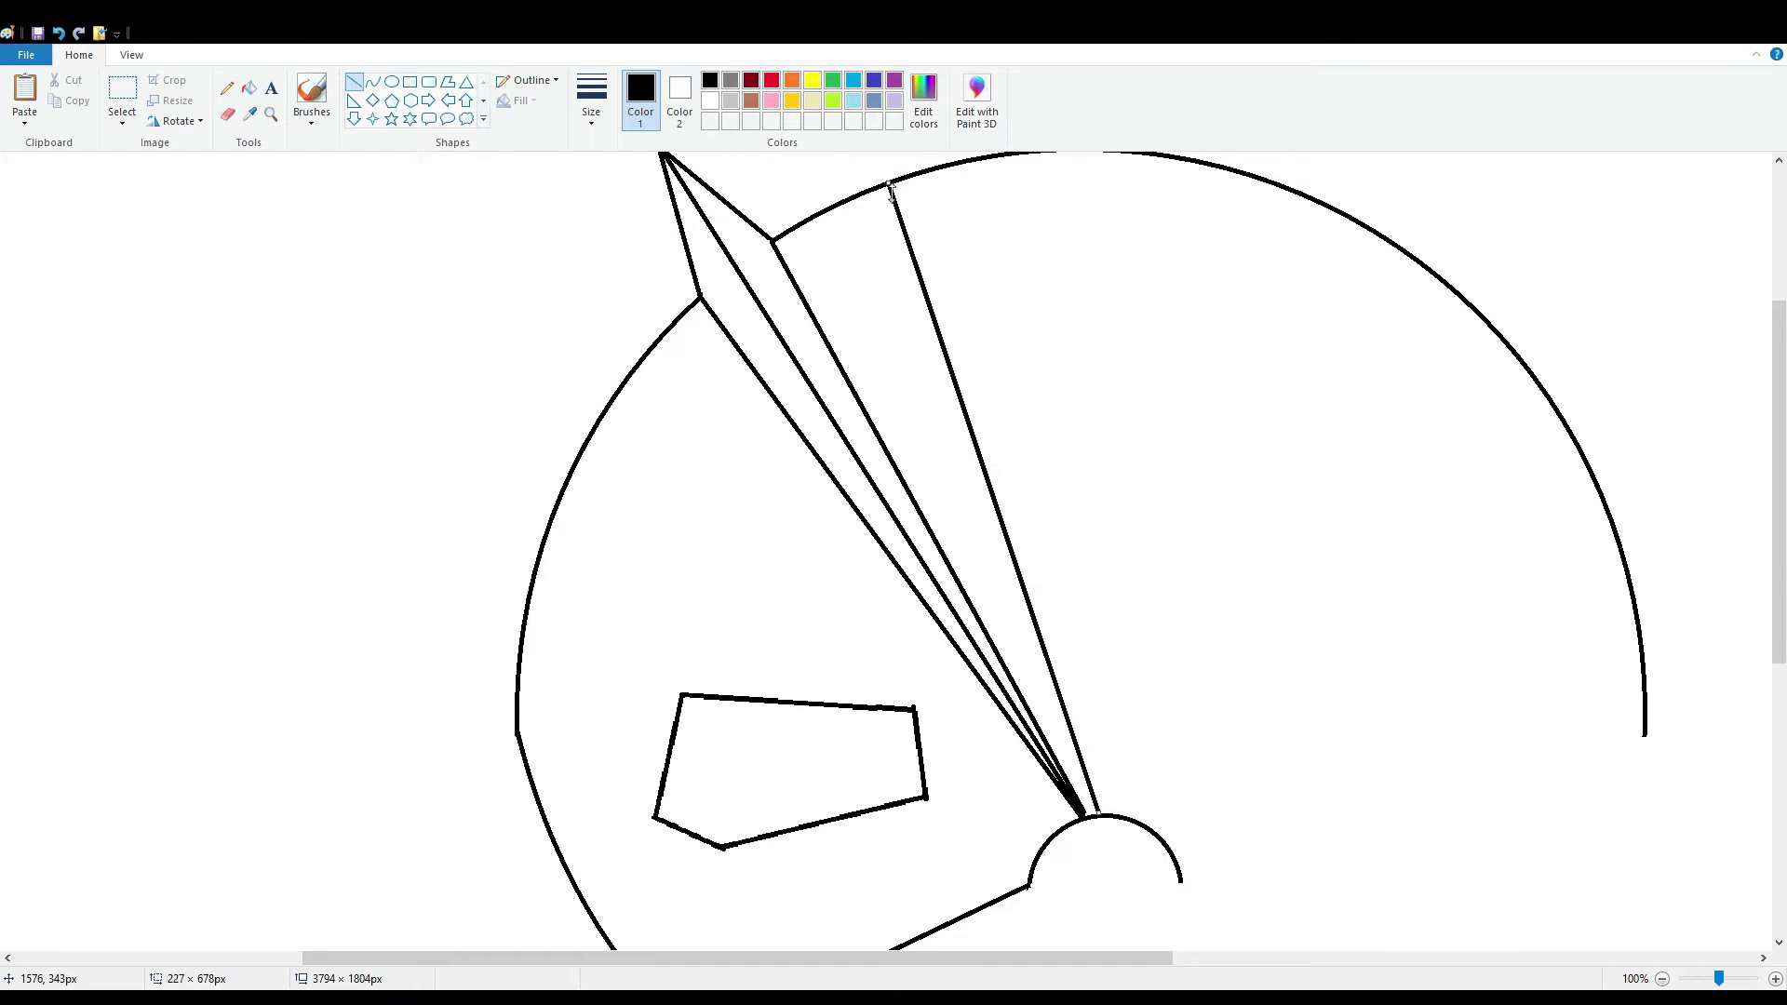
{"action": "left_click", "coordinate": [1093, 273]}
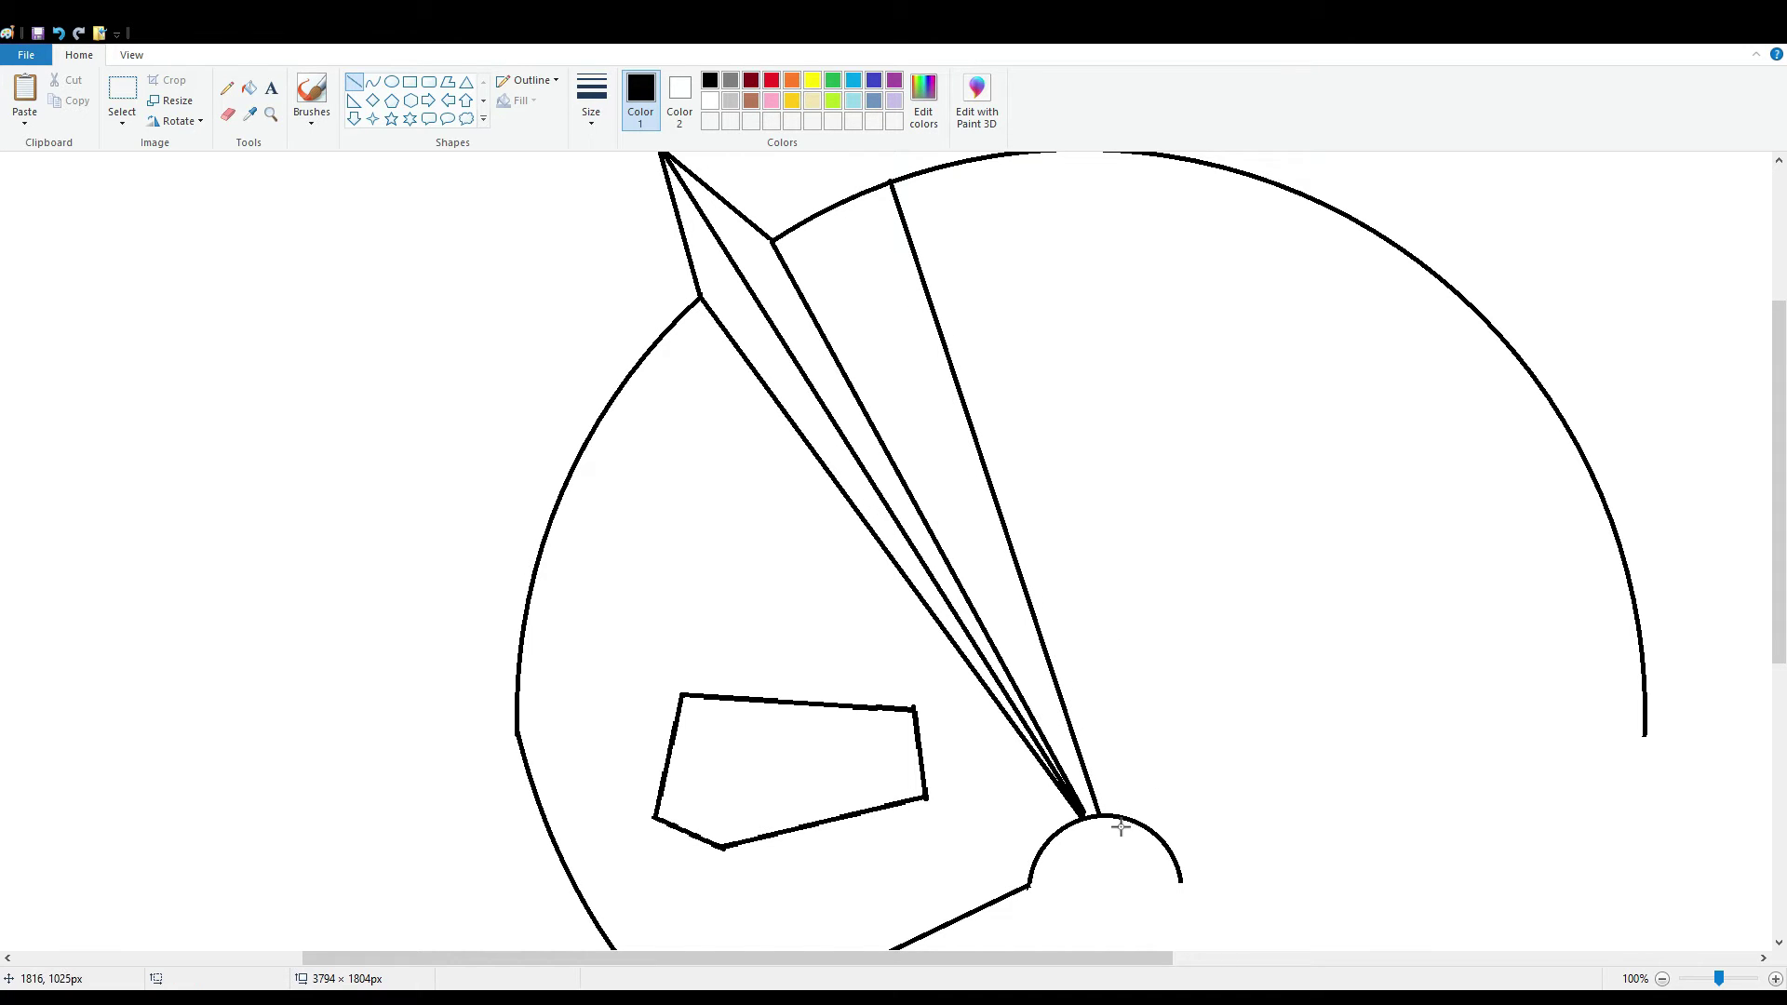
- Try a line from the small semicircle to the large arc's top, and undo it together with the line just right of the spike
{"action": "left_click_drag", "start_coordinate": [1111, 808], "coordinate": [1044, 158]}
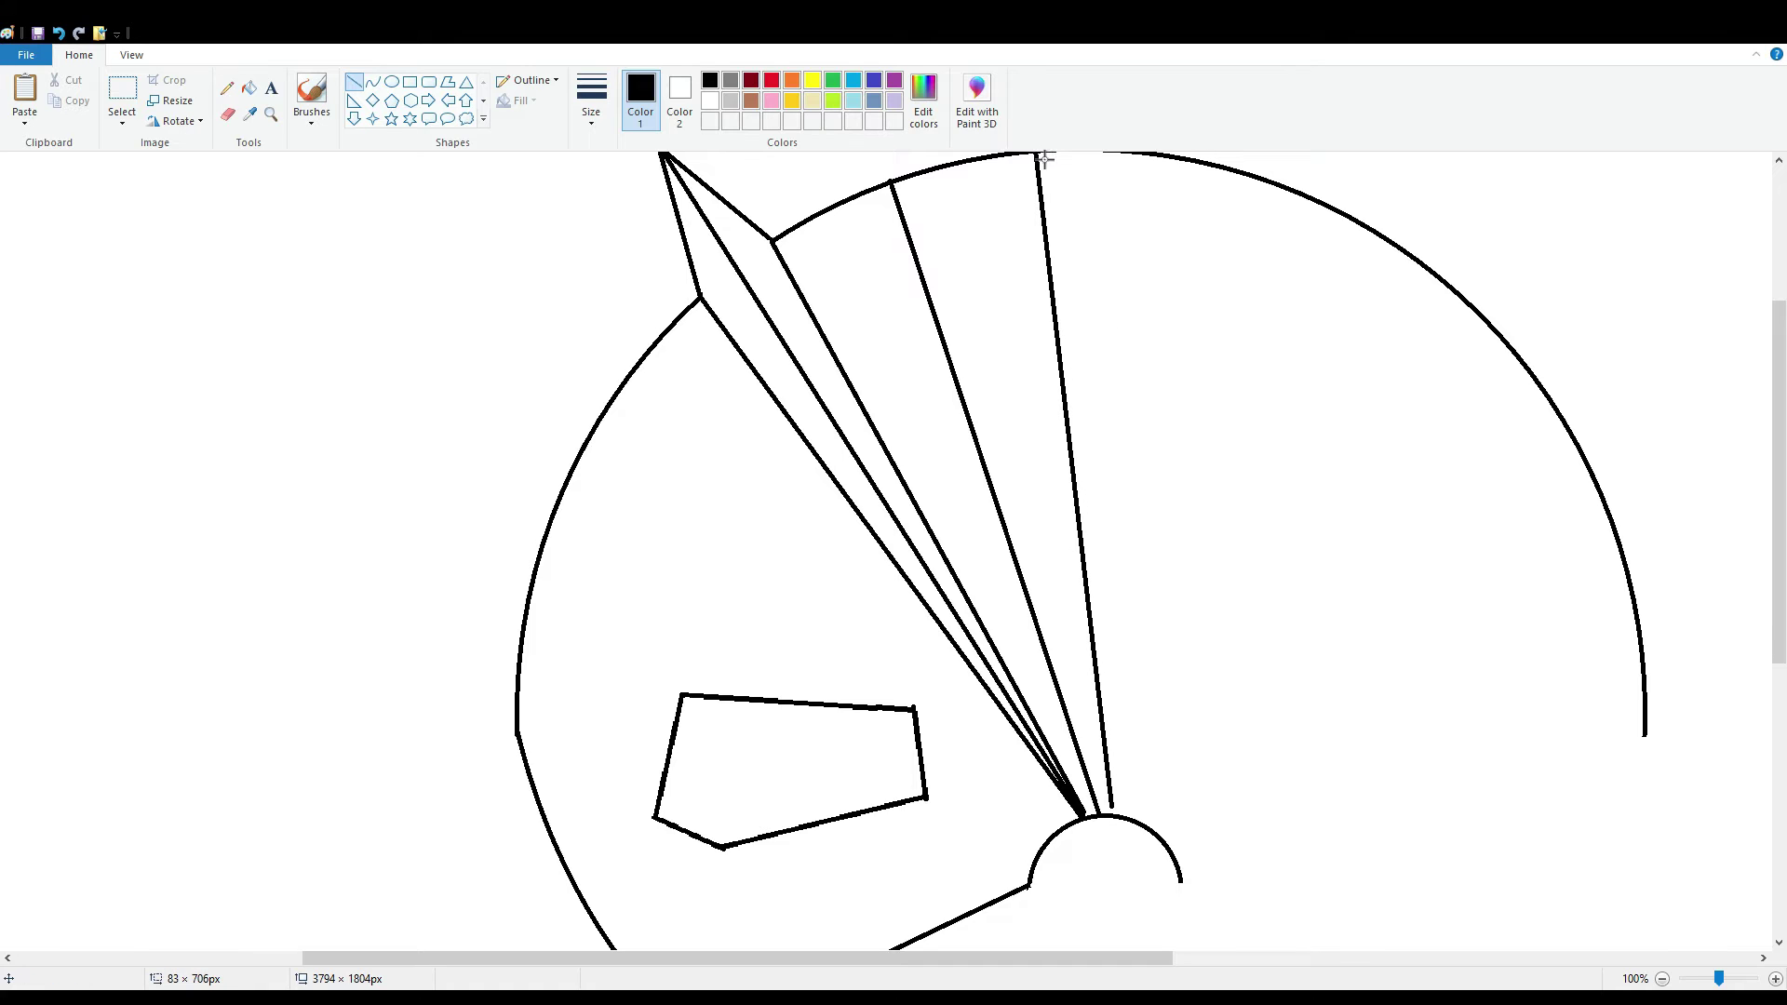
{"action": "left_click_drag", "start_coordinate": [1111, 807], "coordinate": [1114, 822]}
{"action": "left_click", "coordinate": [1167, 751]}
{"action": "key", "text": "ctrl+z"}
{"action": "key", "text": "ctrl+z"}
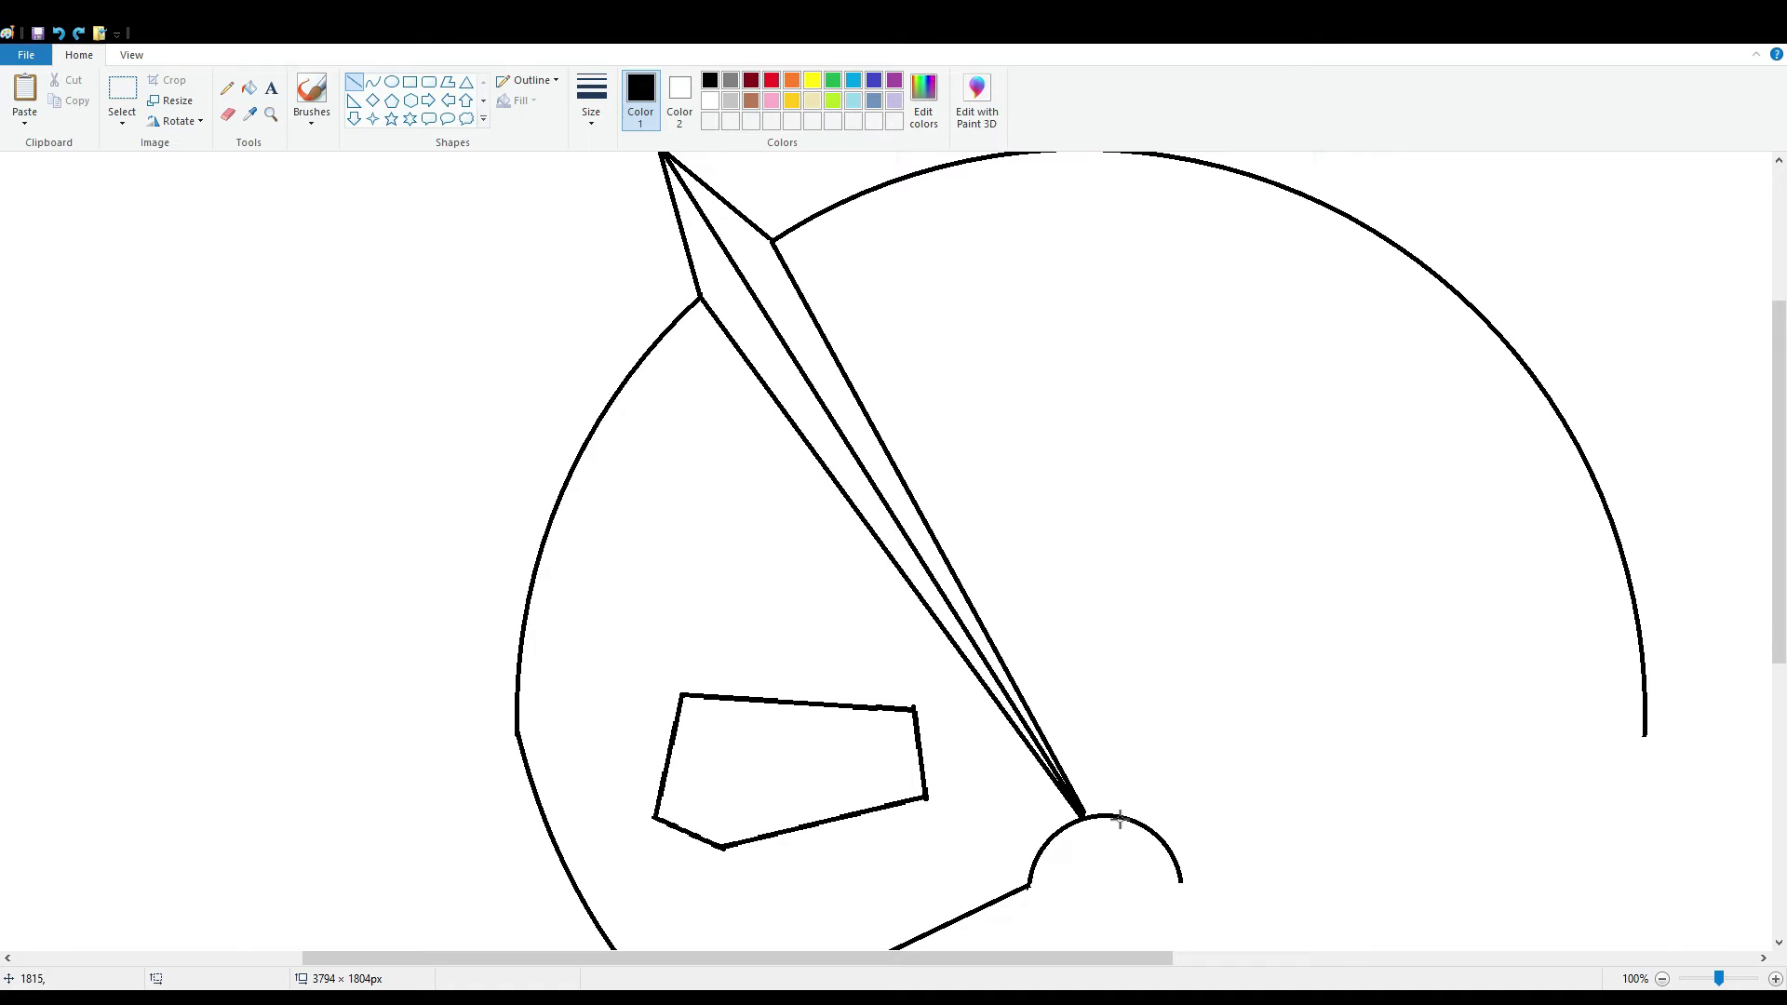
- Draw a vertical line from the small semicircle's top to the large arc, and a second line midway between it and the spike
{"action": "left_click_drag", "start_coordinate": [1108, 815], "coordinate": [920, 145]}
{"action": "left_click", "coordinate": [1250, 711]}
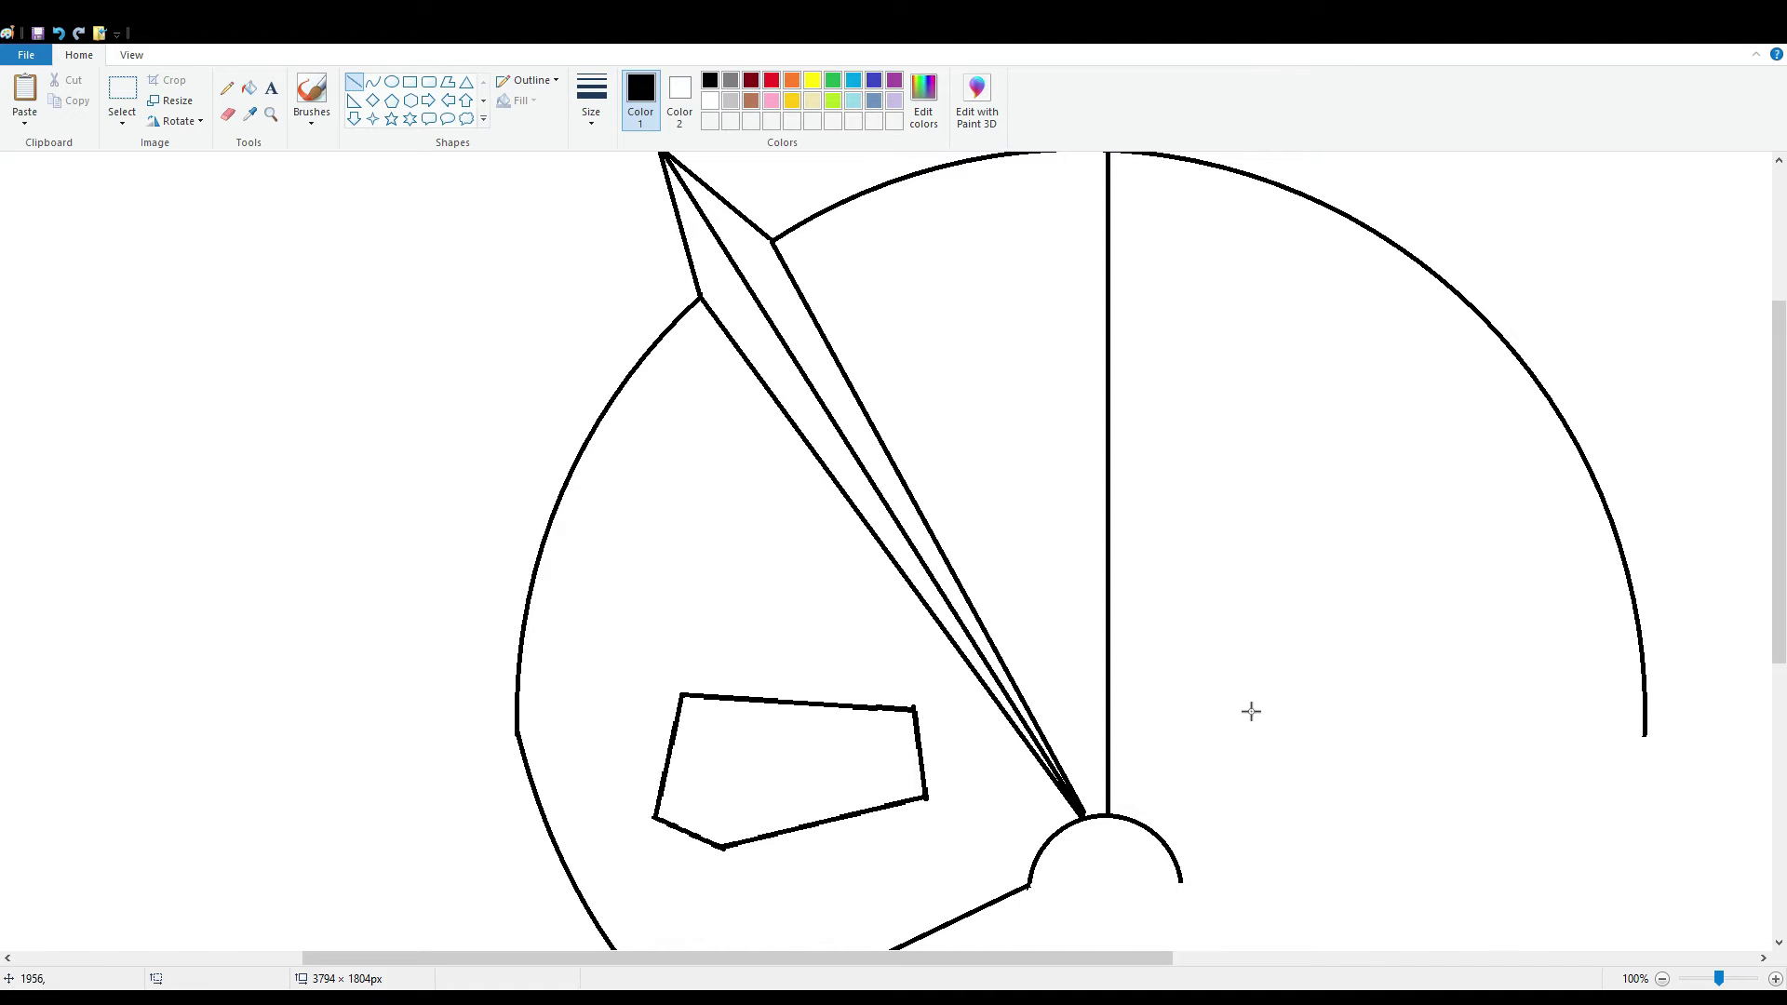
{"action": "left_click_drag", "start_coordinate": [1098, 817], "coordinate": [935, 179]}
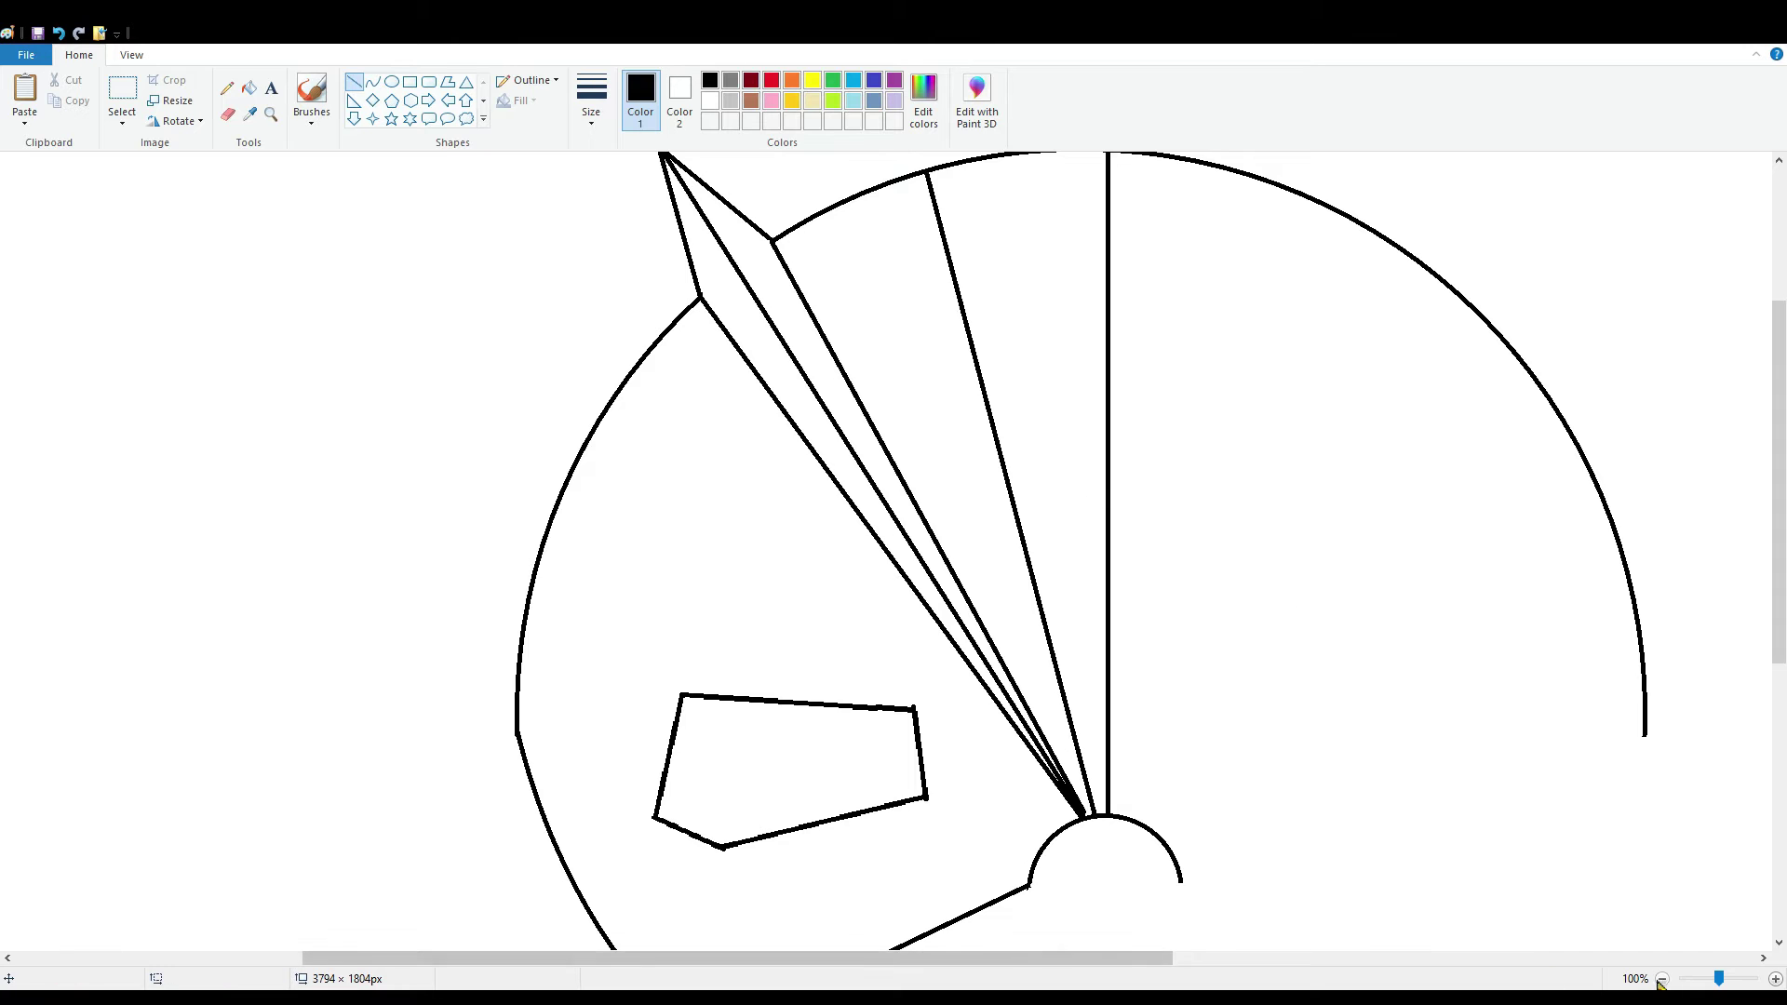
- Move the mask's left half, including the vertical centre line, away from the right half, and cut out the right remainder
{"action": "scroll", "coordinate": [1348, 790], "scroll_direction": "down", "scroll_amount": 1}
{"action": "left_click", "coordinate": [122, 93]}
{"action": "left_click_drag", "start_coordinate": [373, 191], "coordinate": [854, 742]}
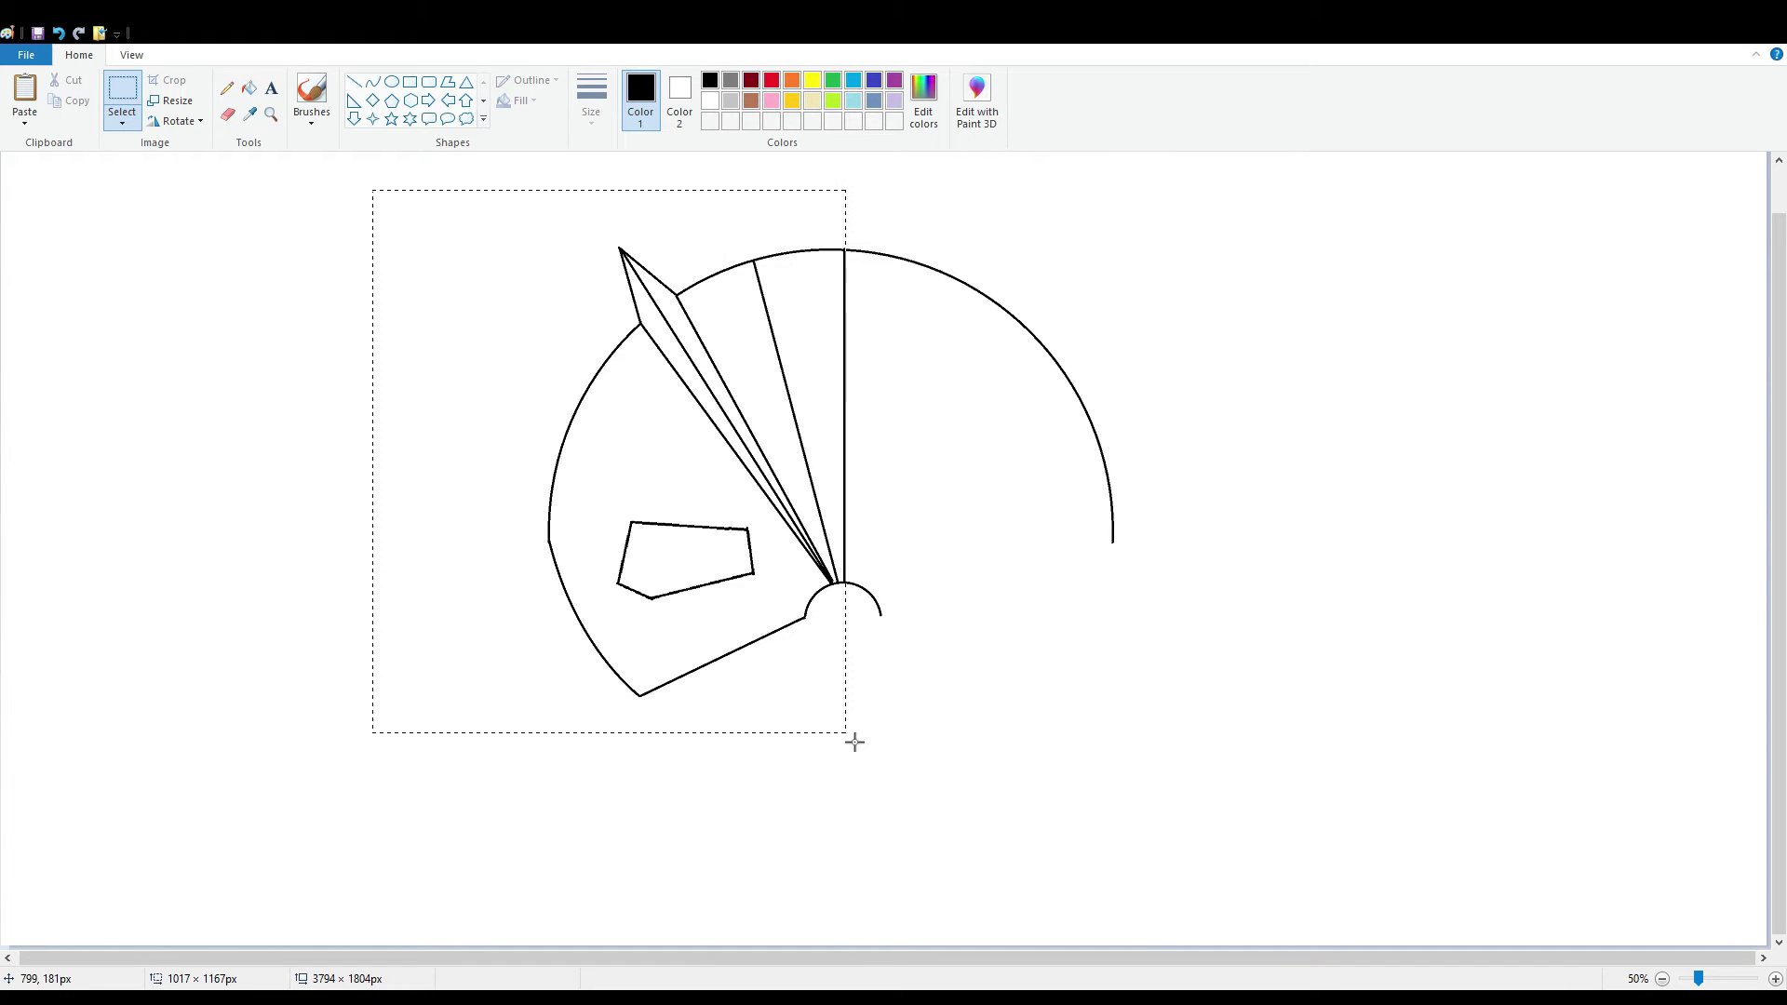
{"action": "left_click_drag", "start_coordinate": [713, 686], "coordinate": [618, 676]}
{"action": "left_click_drag", "start_coordinate": [804, 206], "coordinate": [1142, 698]}
{"action": "left_click", "coordinate": [65, 78]}
- Paste a horizontally flipped copy of the left half and align it along the vertical centre line to complete a symmetrical mask
{"action": "left_click_drag", "start_coordinate": [297, 158], "coordinate": [846, 690]}
{"action": "key", "text": "ctrl+c"}
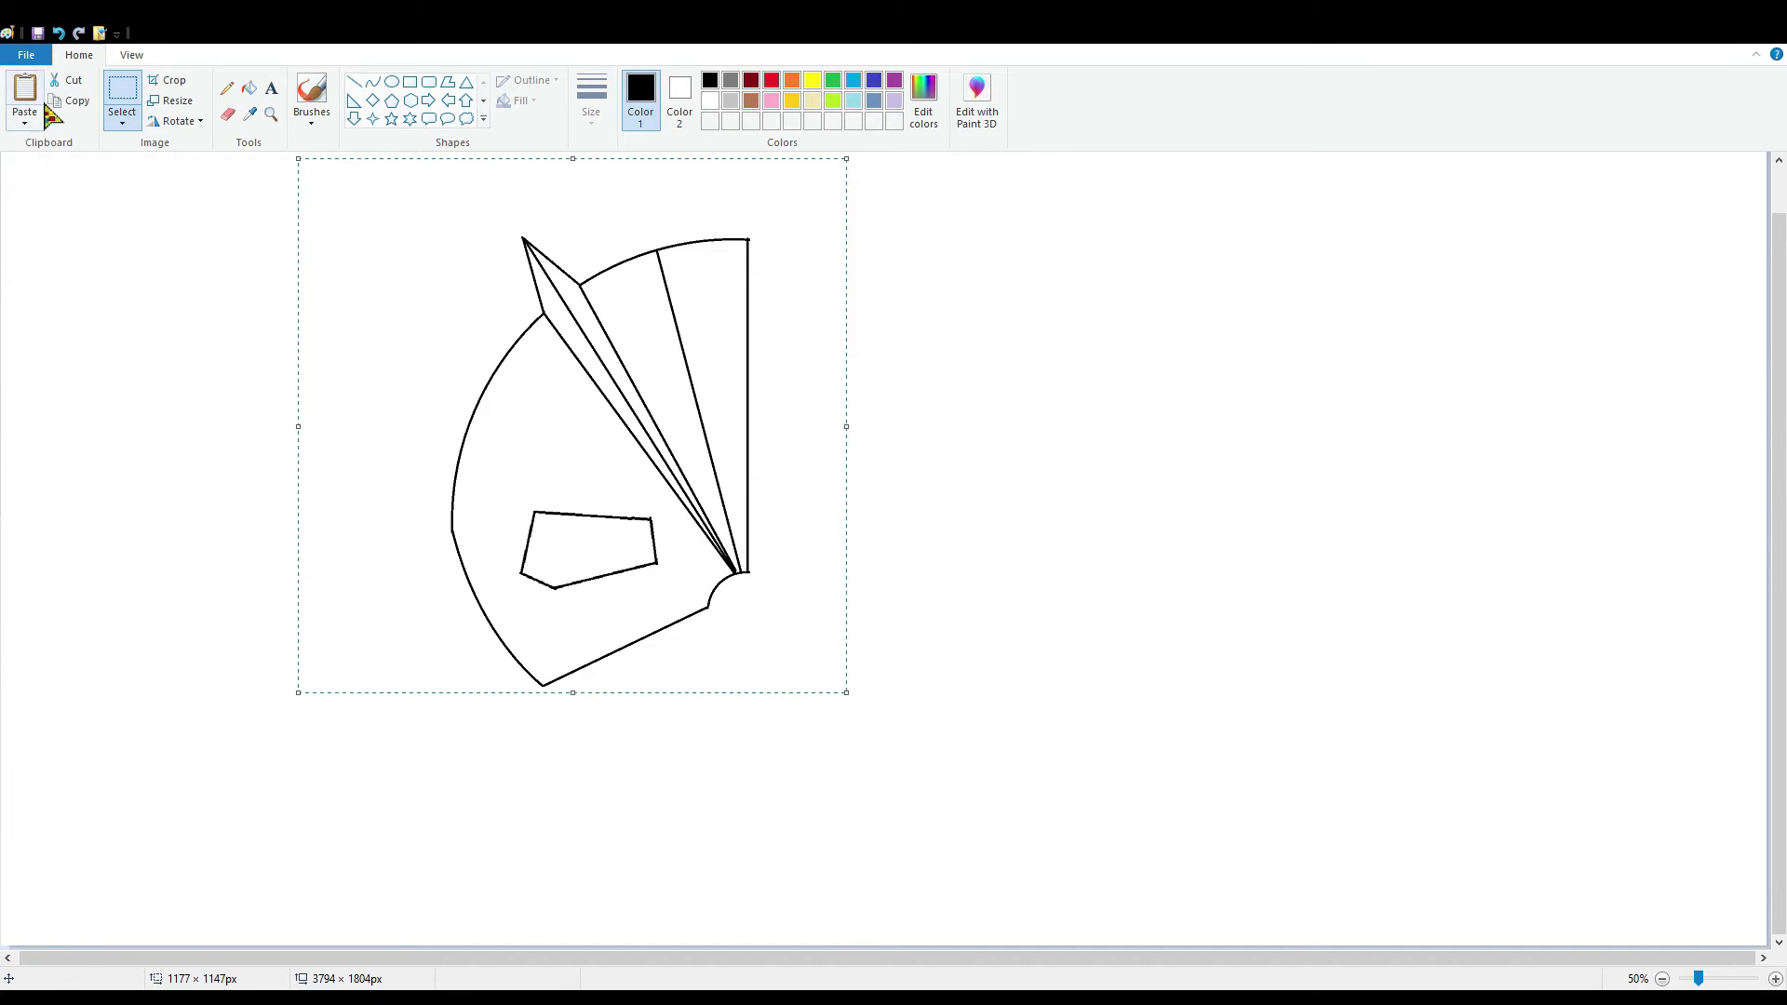
{"action": "left_click", "coordinate": [39, 96]}
{"action": "left_click", "coordinate": [199, 125]}
{"action": "left_click", "coordinate": [237, 224]}
{"action": "left_click_drag", "start_coordinate": [316, 425], "coordinate": [1033, 418]}
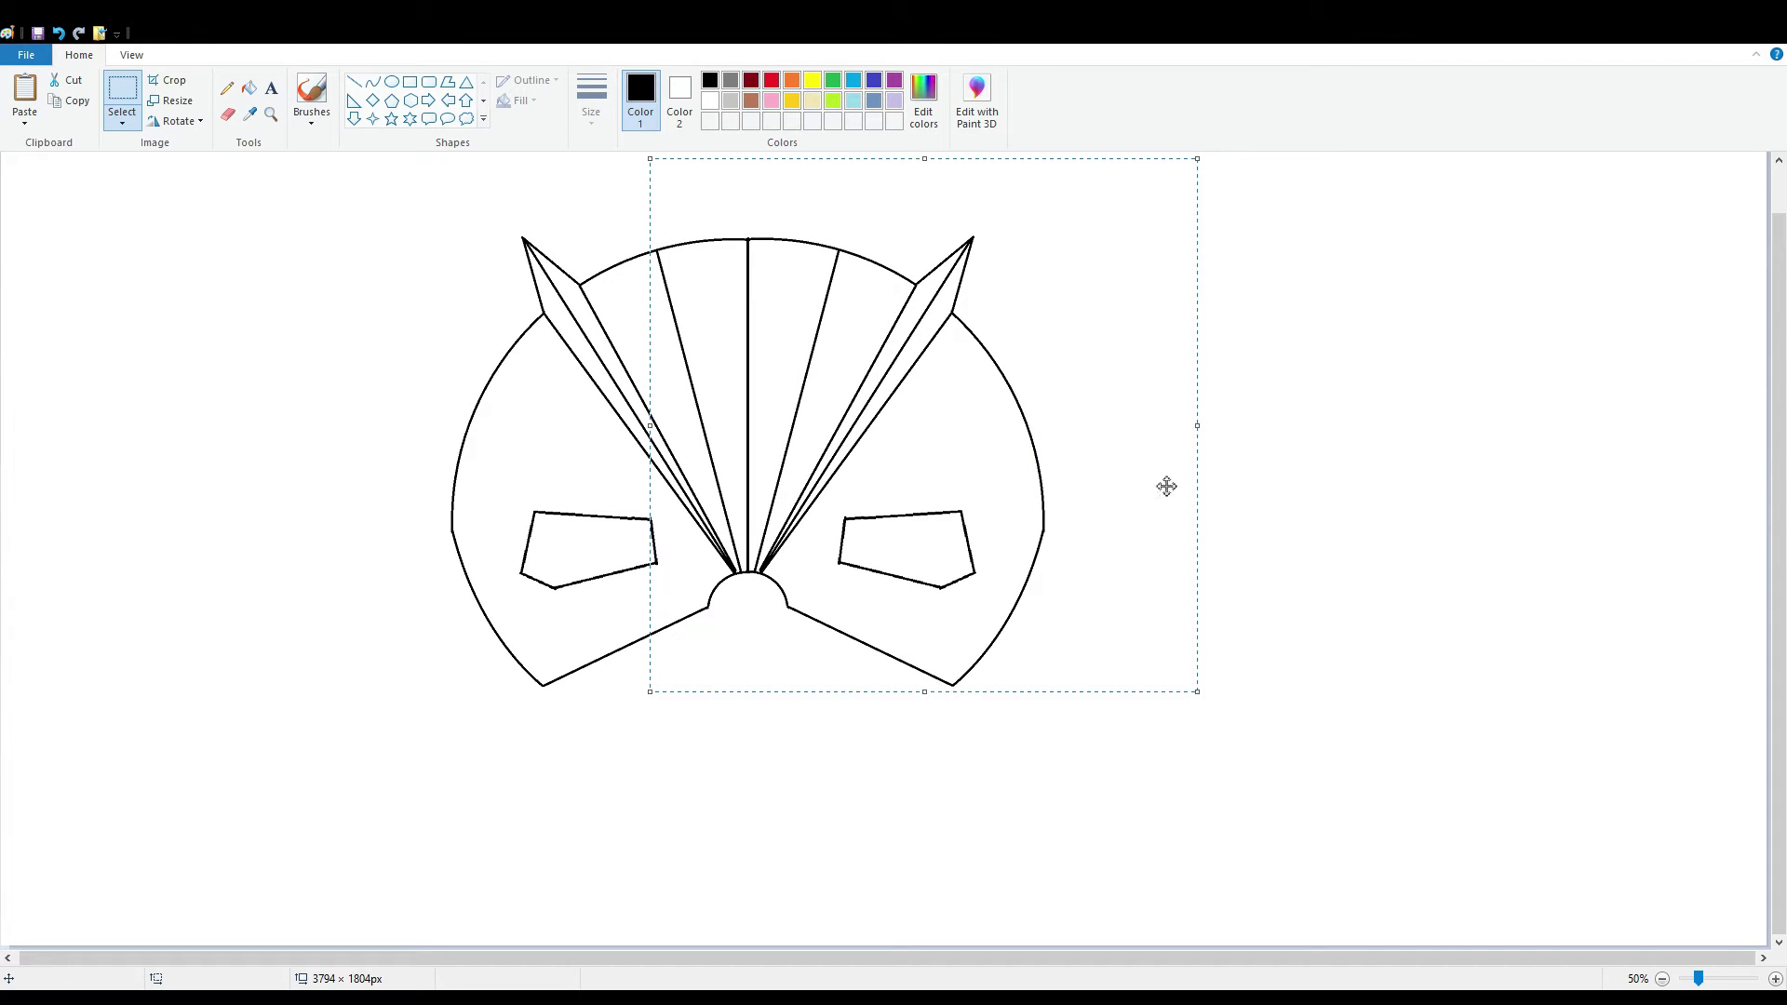
{"action": "left_click", "coordinate": [1303, 564]}
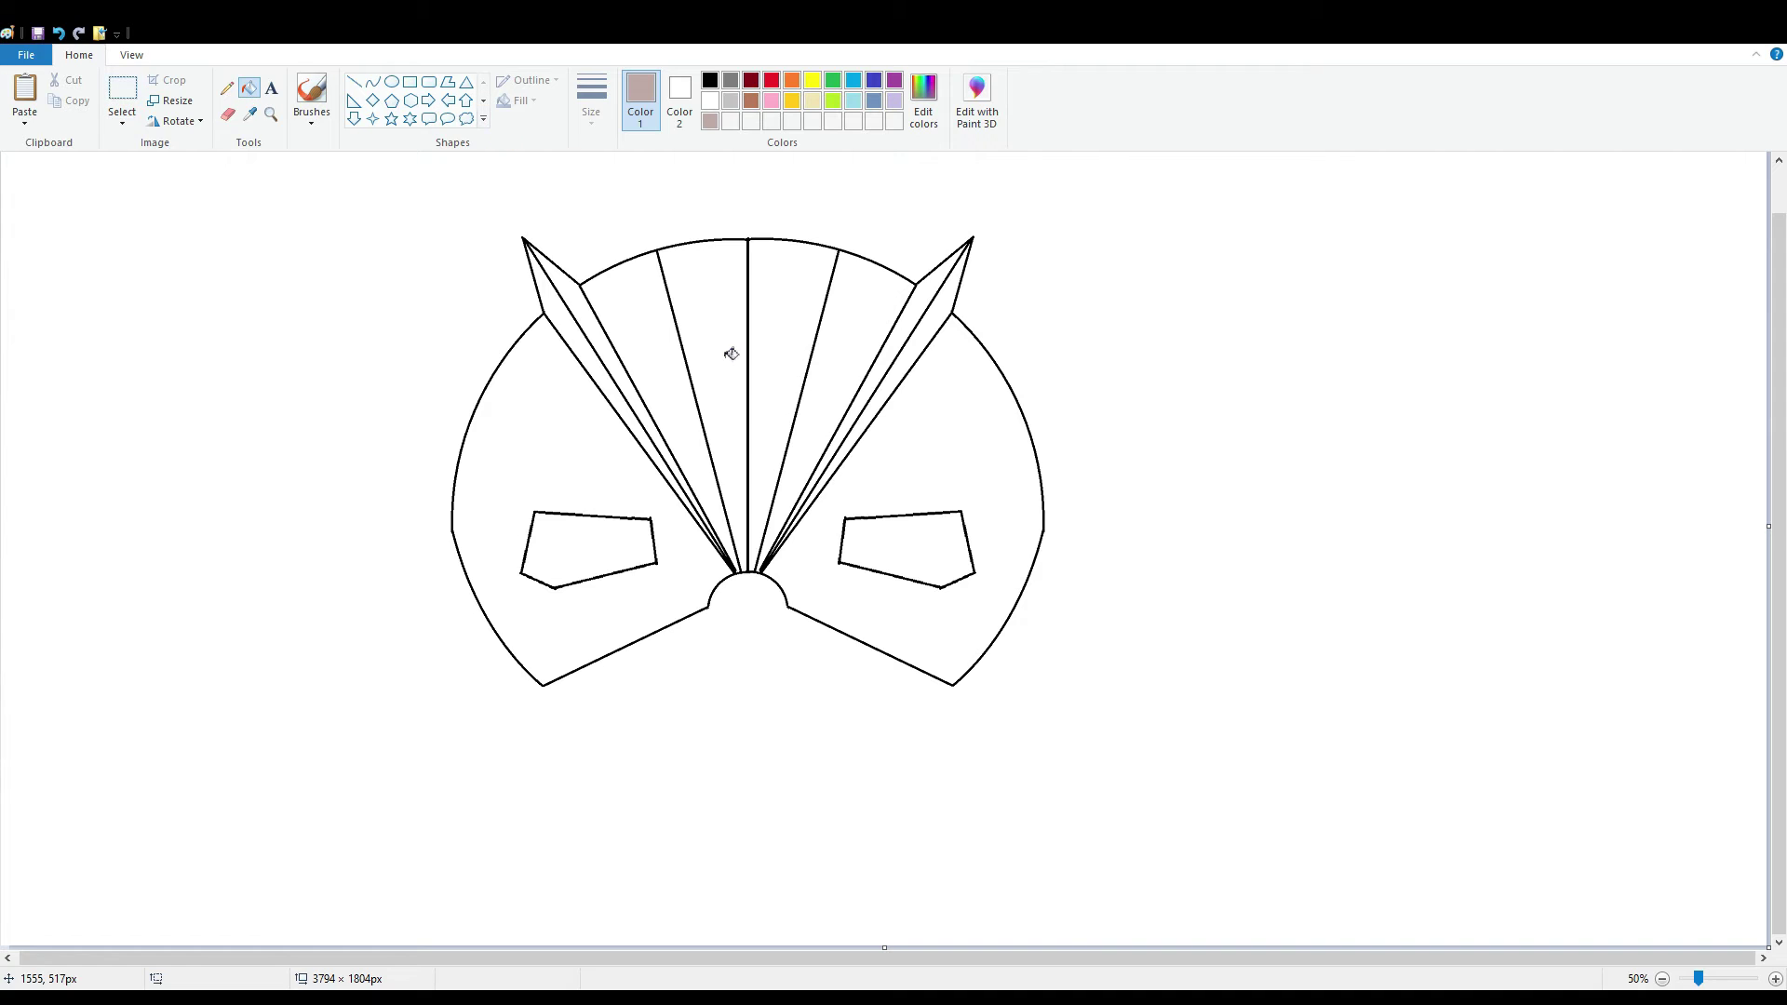
- Fill the two central wedges with light greyish pink and medium brown, and both outer wedges with dark brown
{"action": "left_click", "coordinate": [732, 354]}
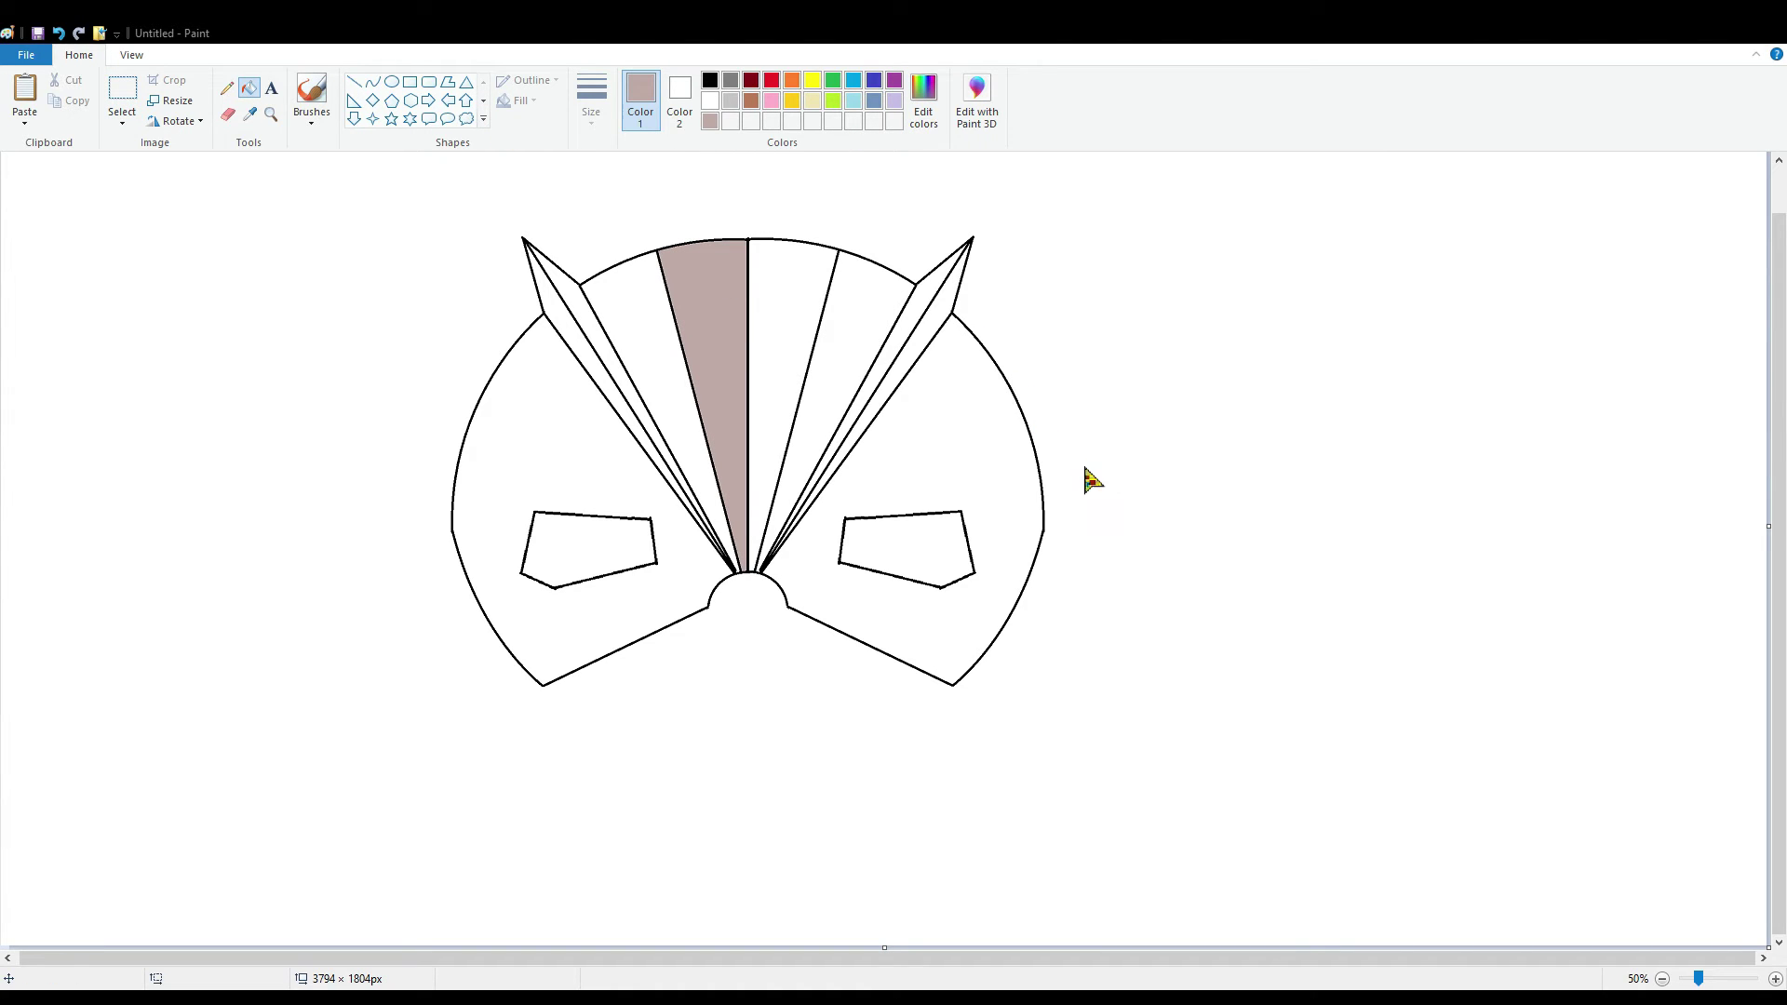
{"action": "left_click", "coordinate": [783, 403]}
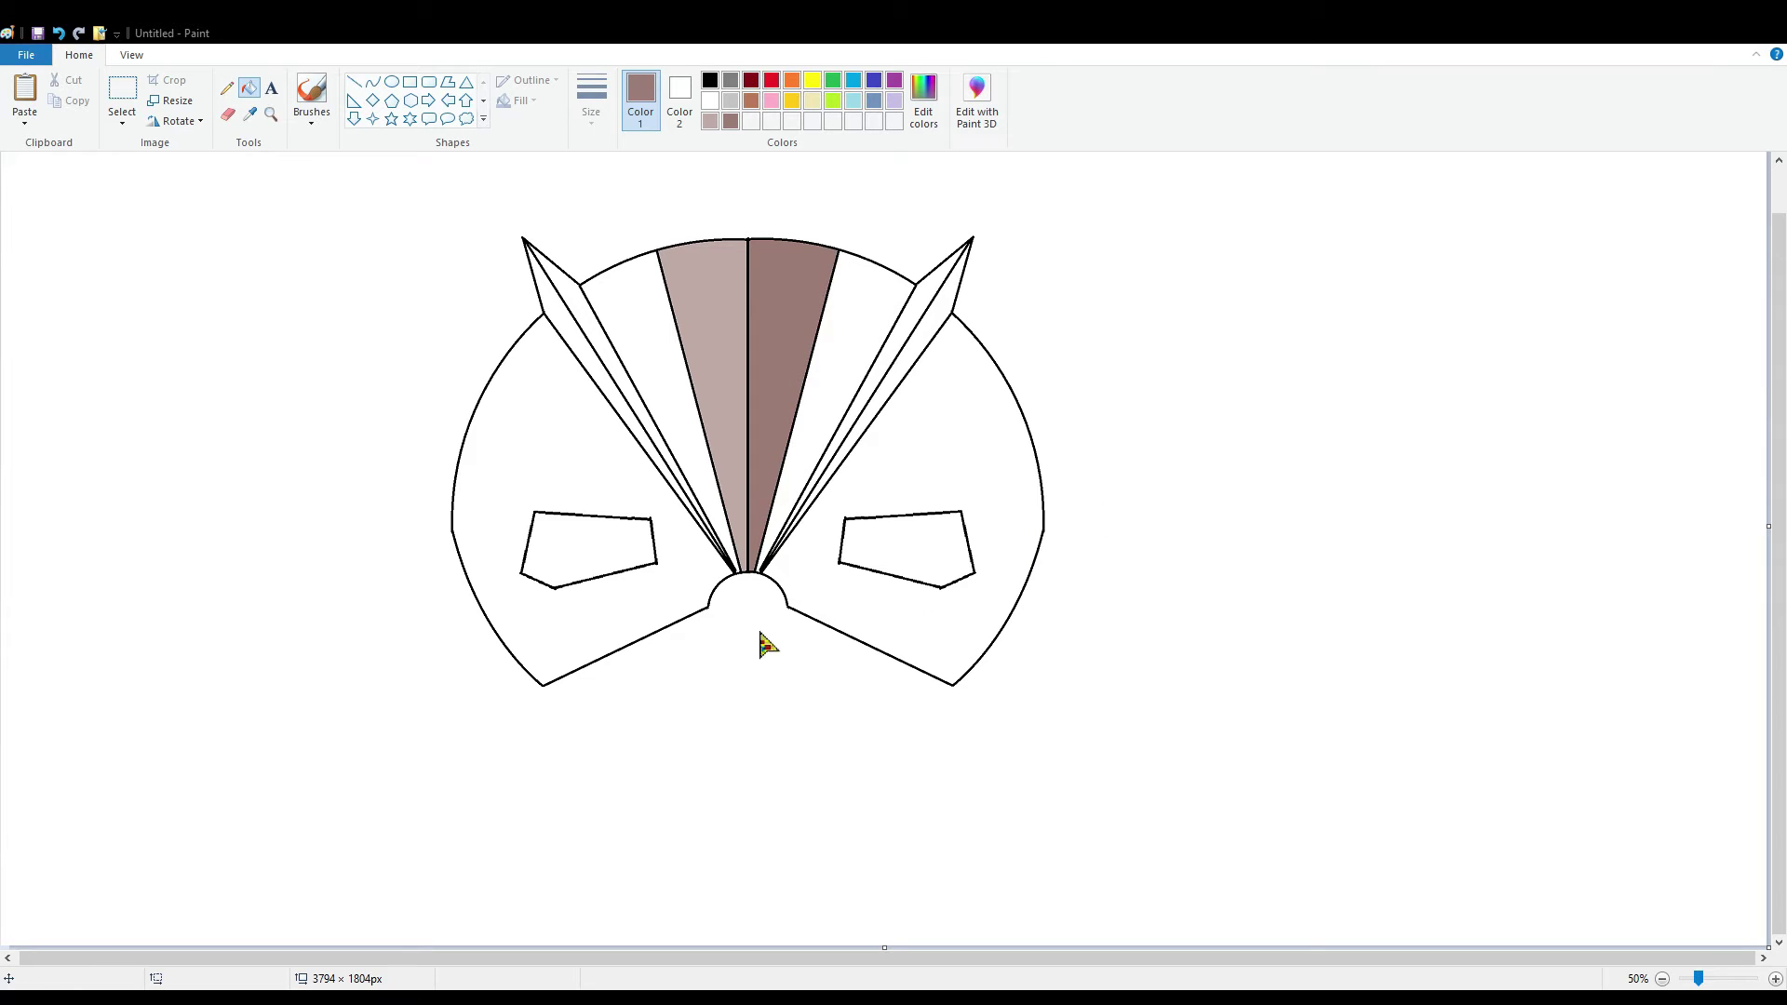
{"action": "left_click", "coordinate": [850, 354]}
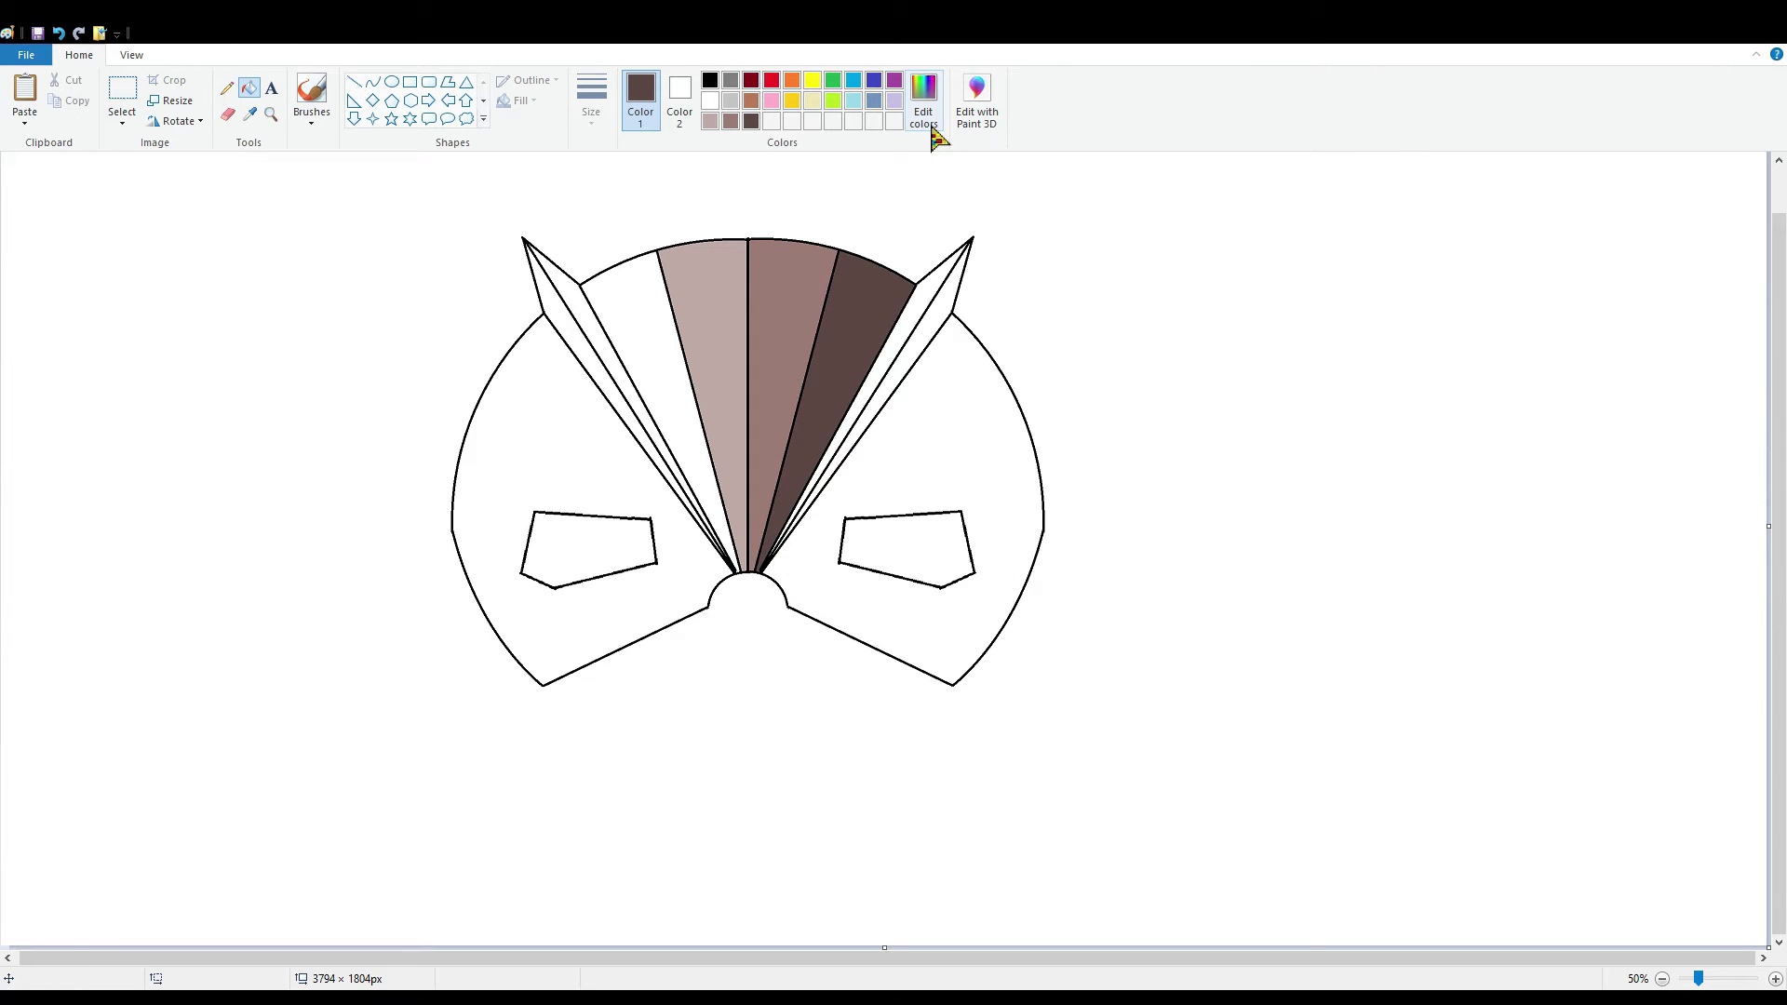
{"action": "left_click", "coordinate": [654, 321]}
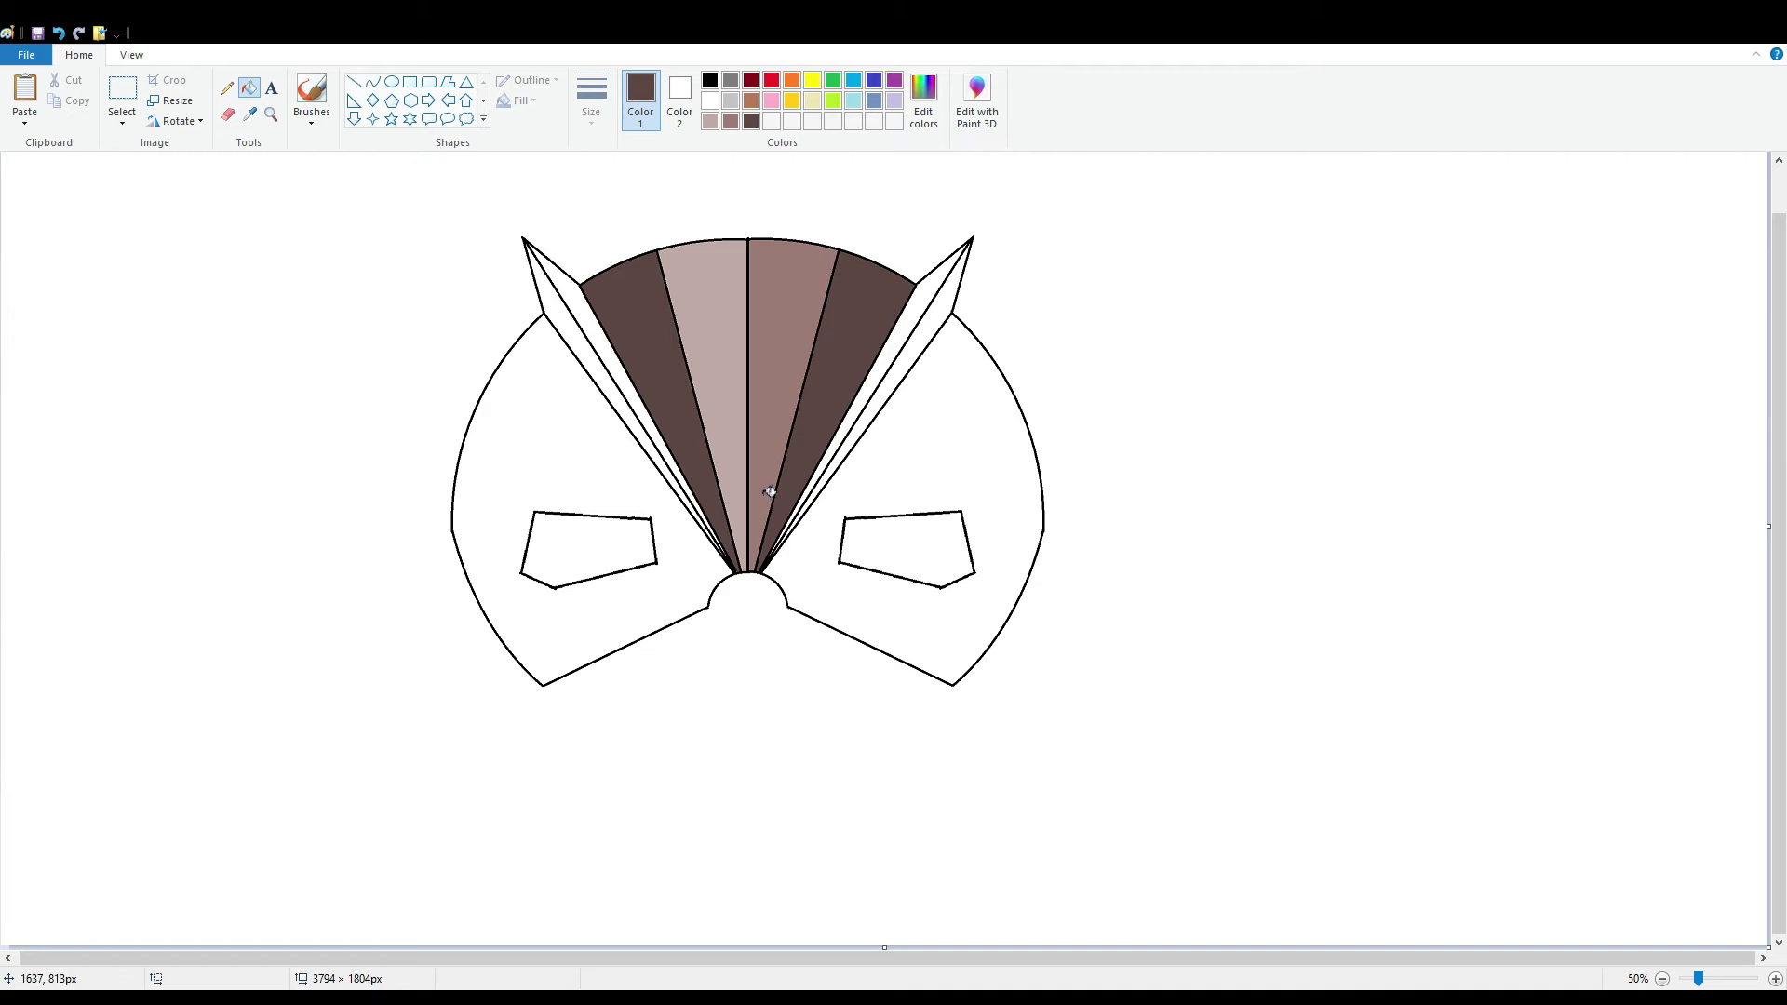
- Fill the left face area with a custom medium mauve-brown and the right face area with a slightly darker shade
{"action": "left_click", "coordinate": [924, 112]}
{"action": "left_click", "coordinate": [1087, 478]}
{"action": "left_click", "coordinate": [720, 637]}
{"action": "left_click", "coordinate": [673, 542]}
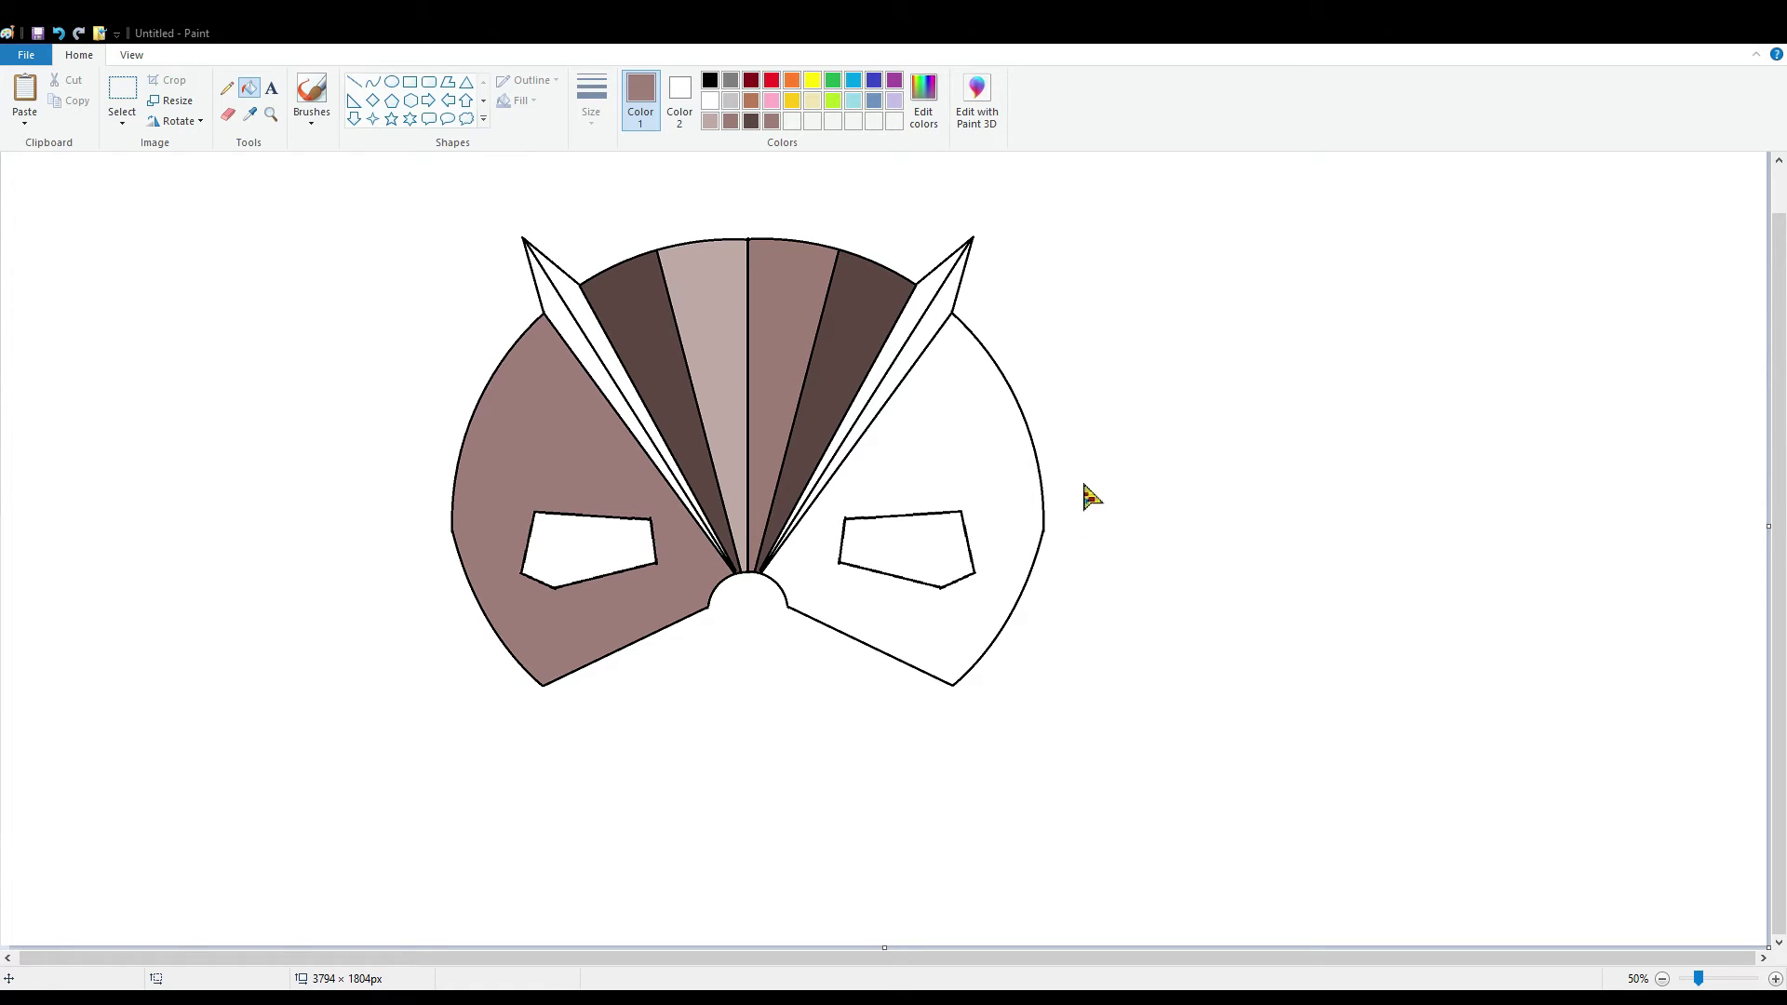
{"action": "left_click", "coordinate": [958, 482]}
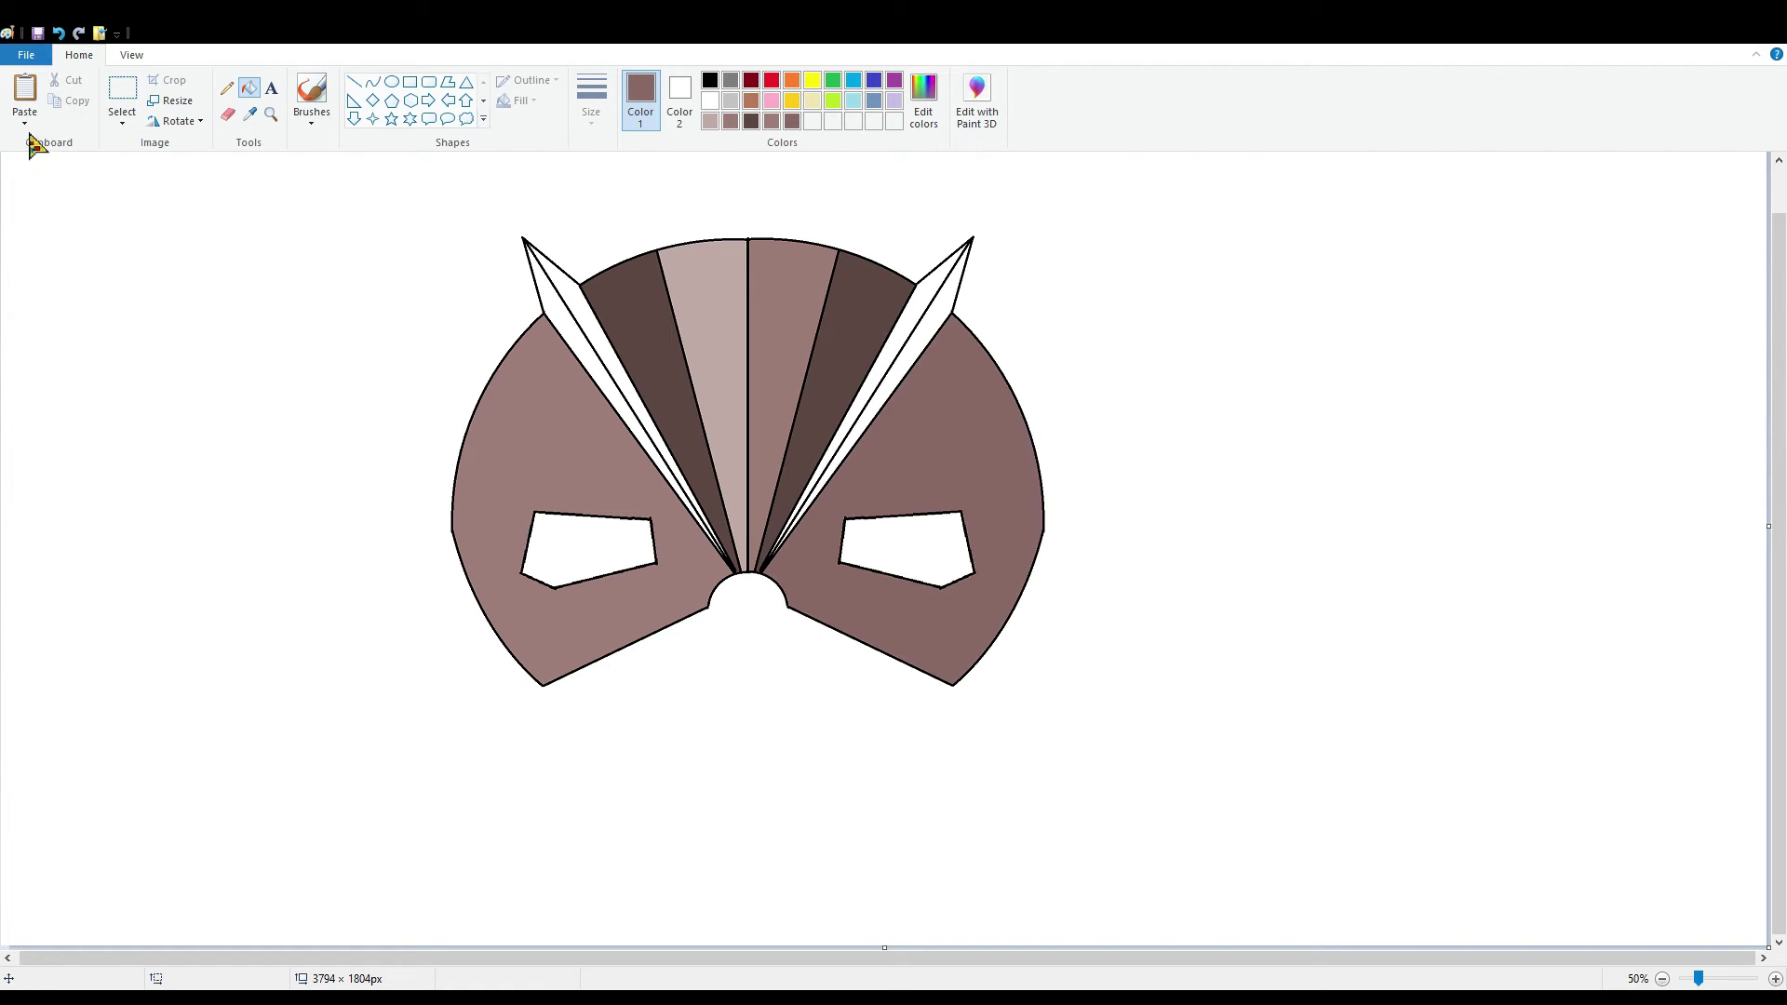
- Draw a curved dividing line down the left face, from the spike to the eye and from the eye to the lower edge
{"action": "left_click", "coordinate": [373, 82]}
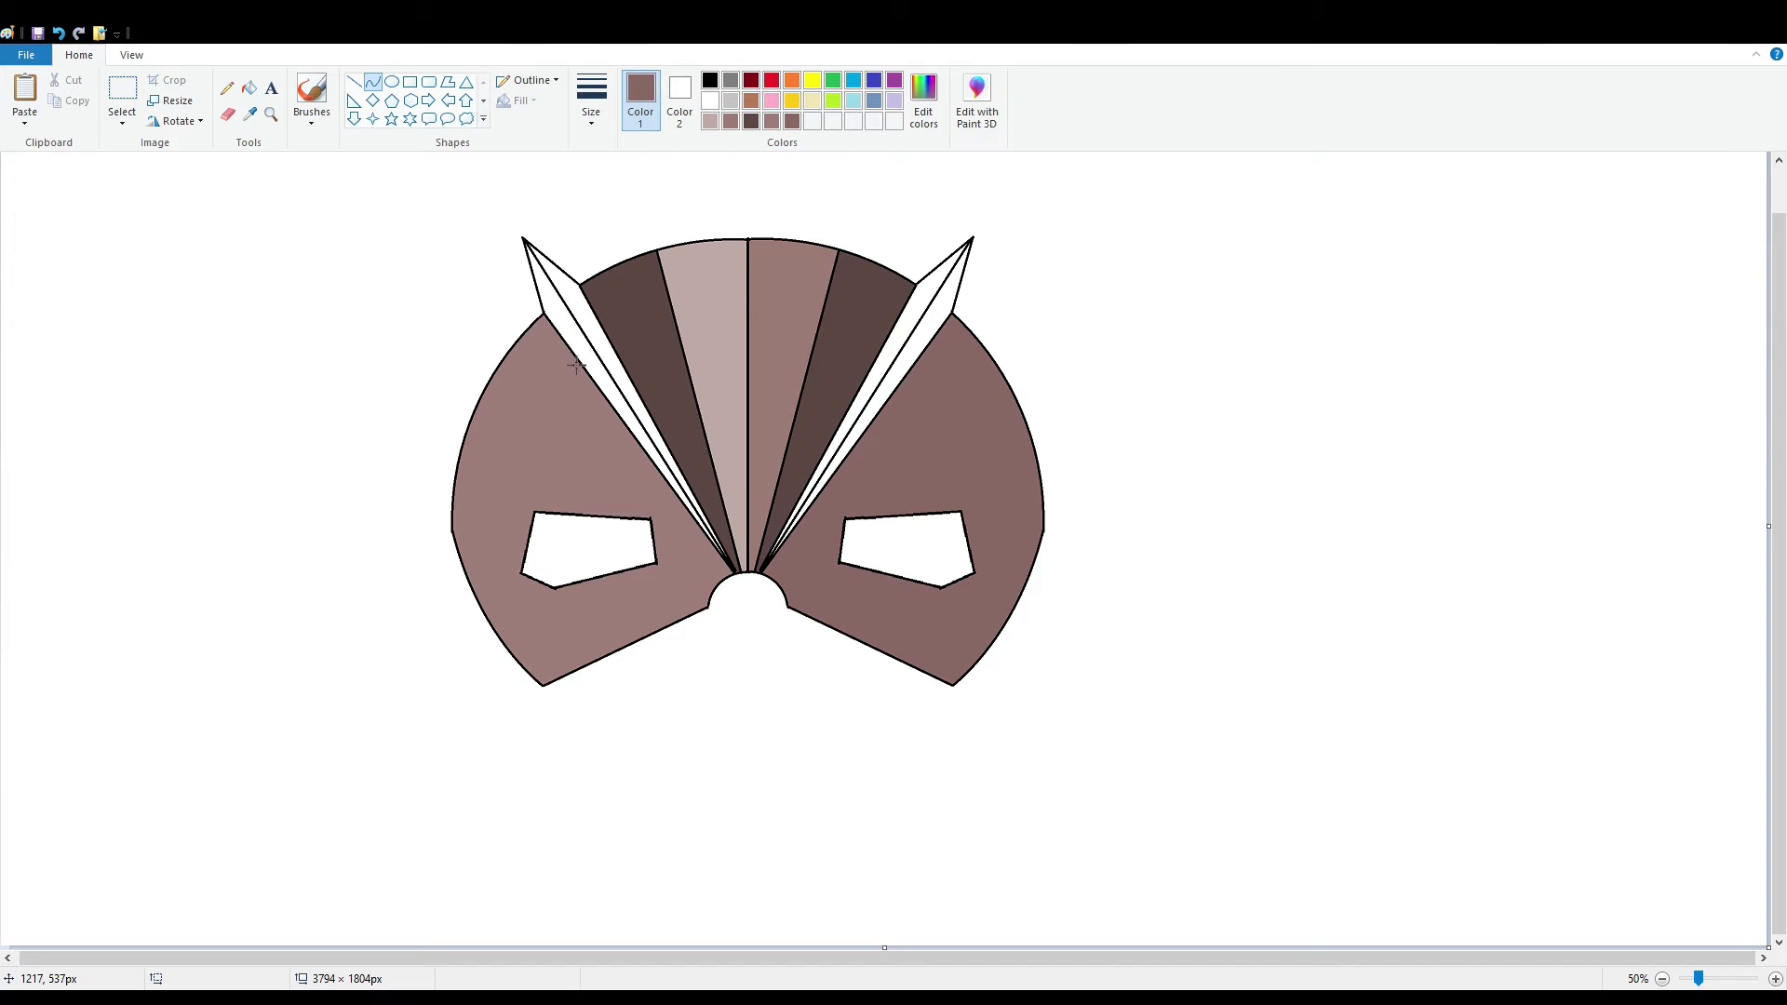
{"action": "left_click_drag", "start_coordinate": [574, 361], "coordinate": [541, 473]}
{"action": "left_click", "coordinate": [536, 477]}
{"action": "left_click", "coordinate": [649, 435]}
{"action": "mouse_move", "coordinate": [550, 594]}
{"action": "left_mouse_down"}
{"action": "mouse_move", "coordinate": [566, 654]}
{"action": "mouse_move", "coordinate": [554, 597]}
{"action": "left_mouse_up"}
{"action": "left_click", "coordinate": [574, 664]}
- Close the gap at the lower curve's end with a short line and fill the left face's outer strip with the darker mauve-brown
{"action": "left_click", "coordinate": [1774, 978]}
{"action": "scroll", "coordinate": [1480, 820], "scroll_direction": "down", "scroll_amount": 6}
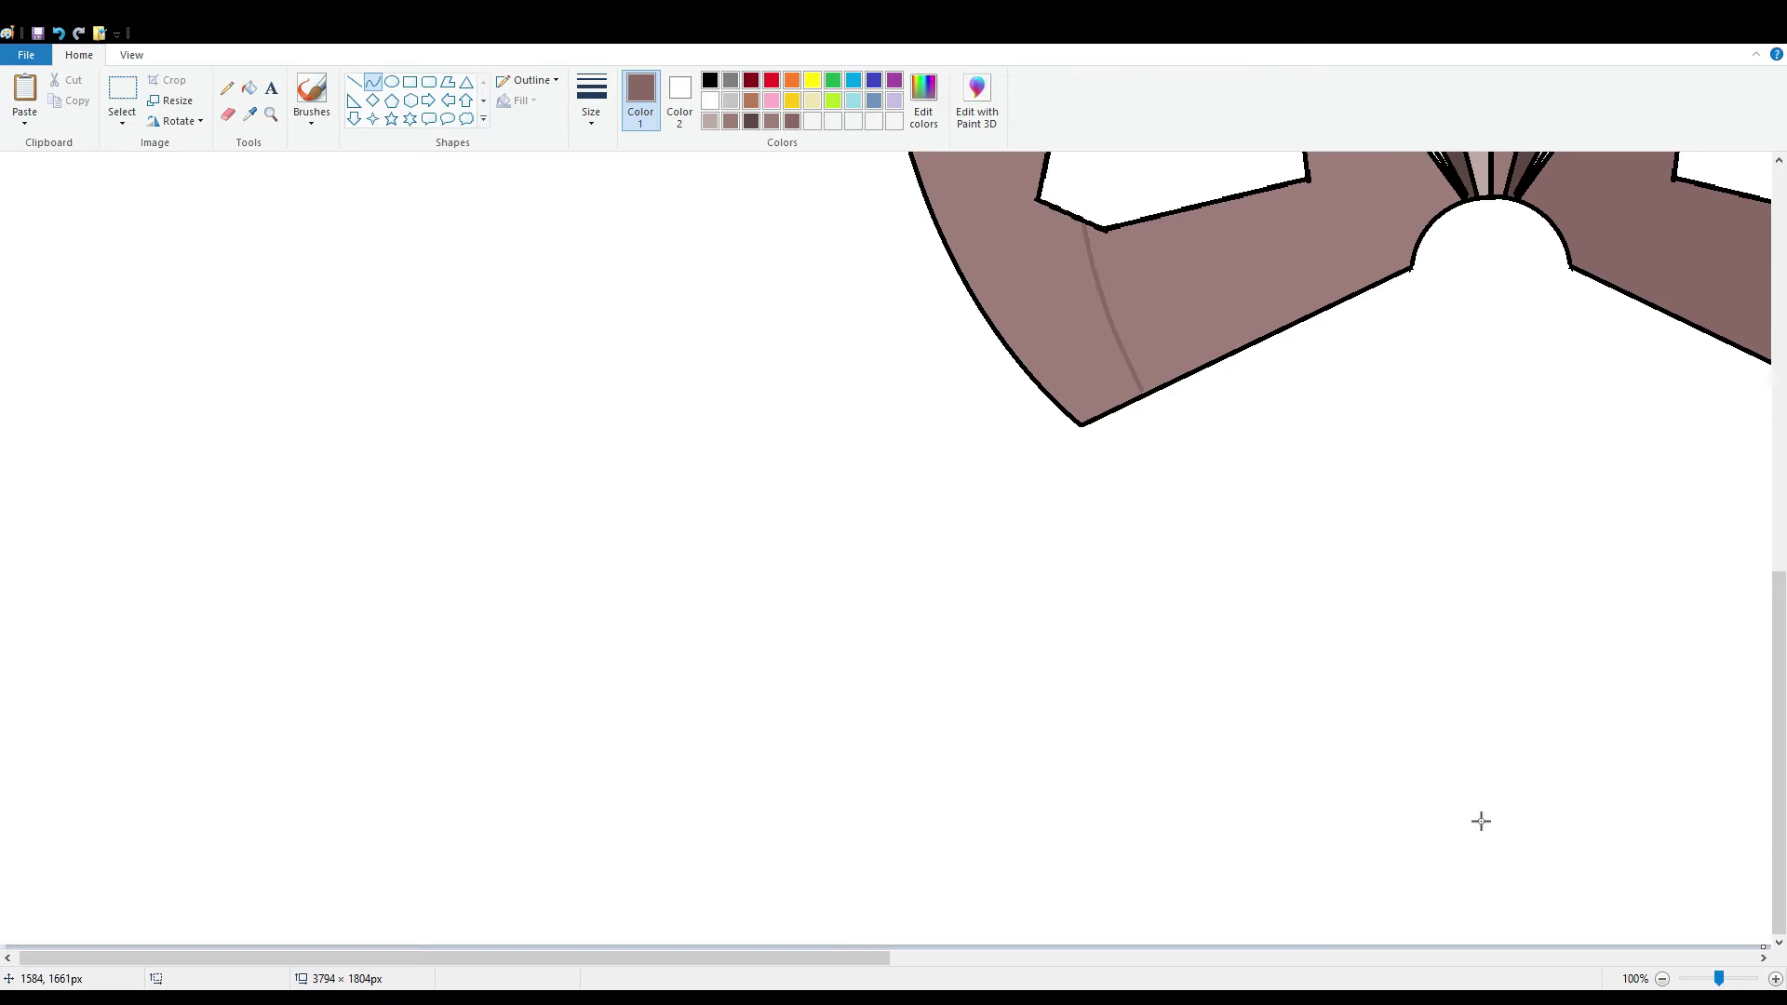
{"action": "scroll", "coordinate": [1480, 821], "scroll_direction": "up", "scroll_amount": 2}
{"action": "left_click", "coordinate": [354, 81]}
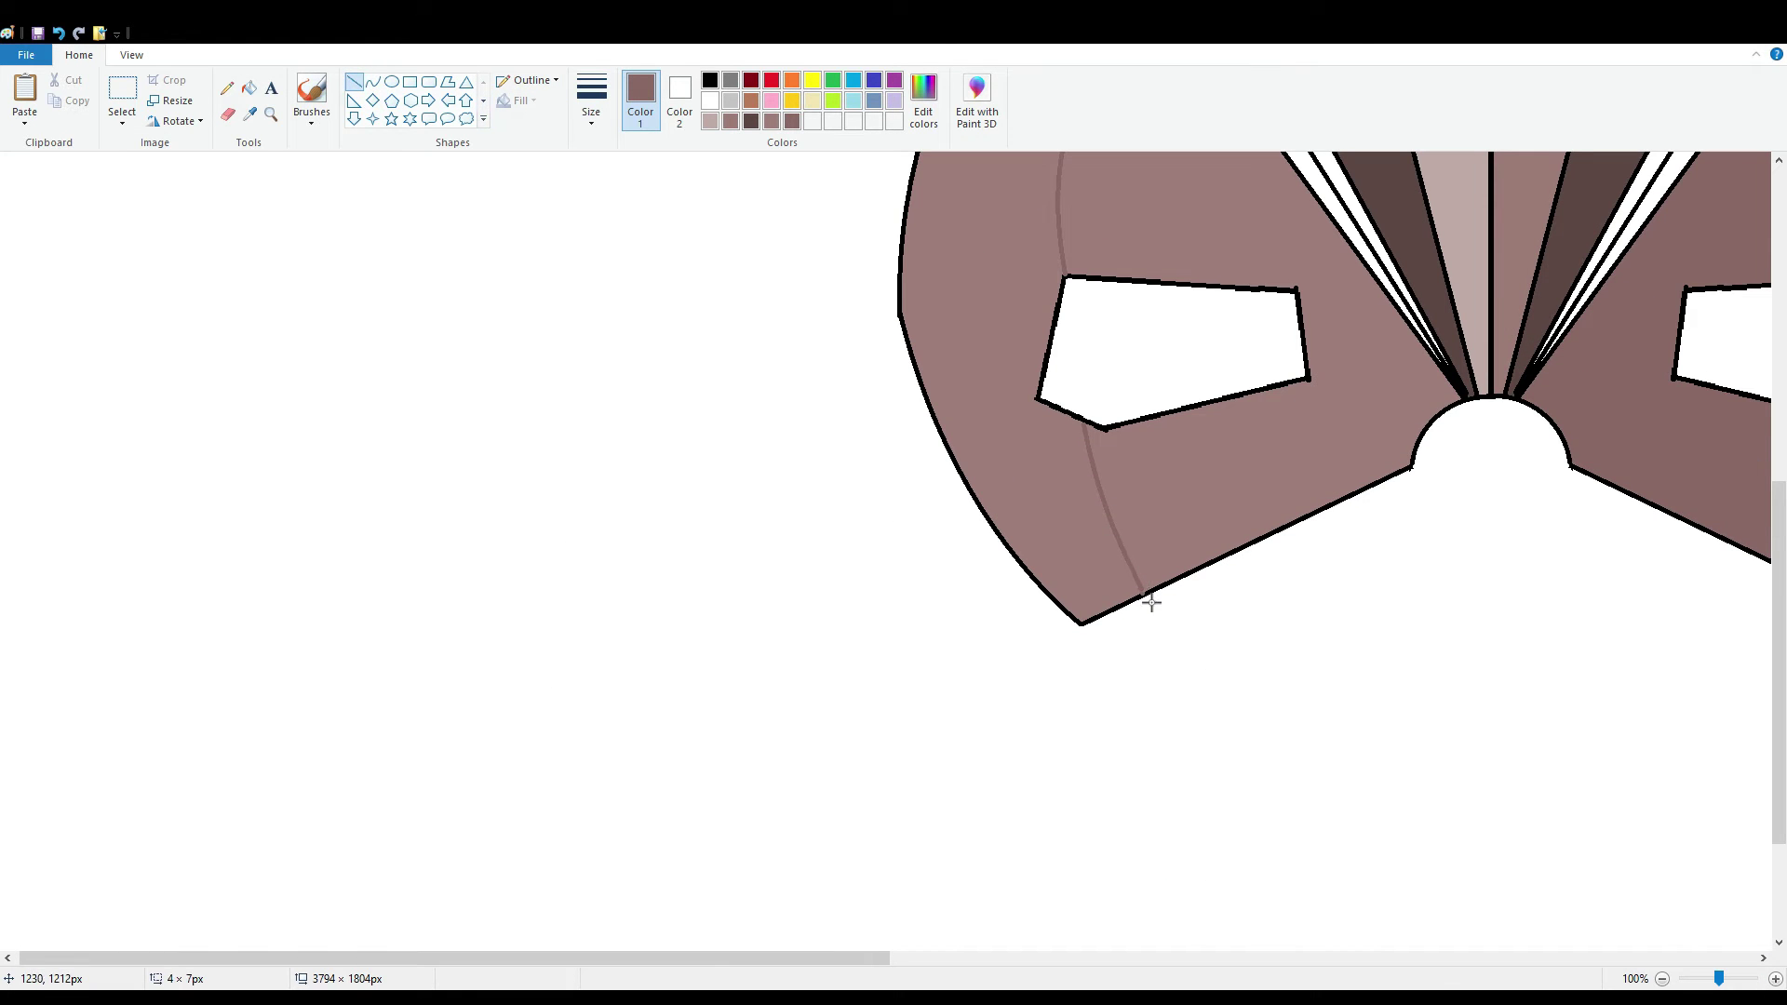
{"action": "left_click", "coordinate": [249, 88]}
{"action": "scroll", "coordinate": [1041, 466], "scroll_direction": "up", "scroll_amount": 4}
{"action": "left_click", "coordinate": [1041, 466]}
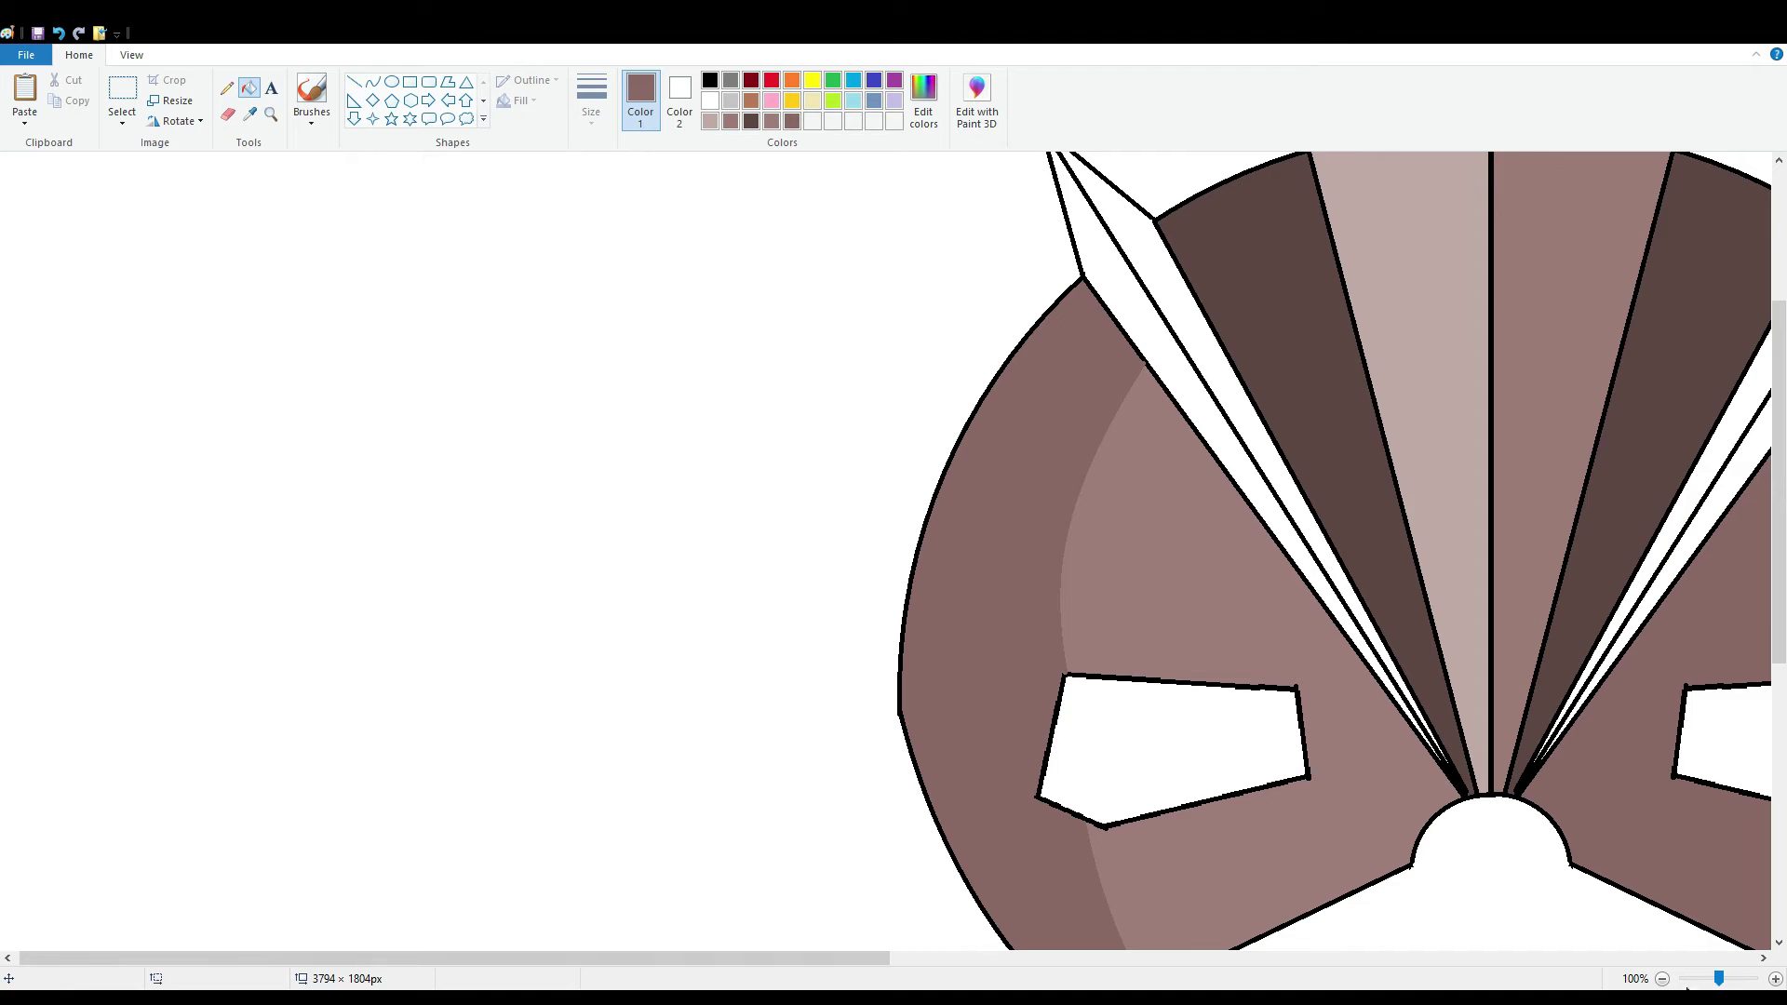
{"action": "left_click", "coordinate": [1661, 979]}
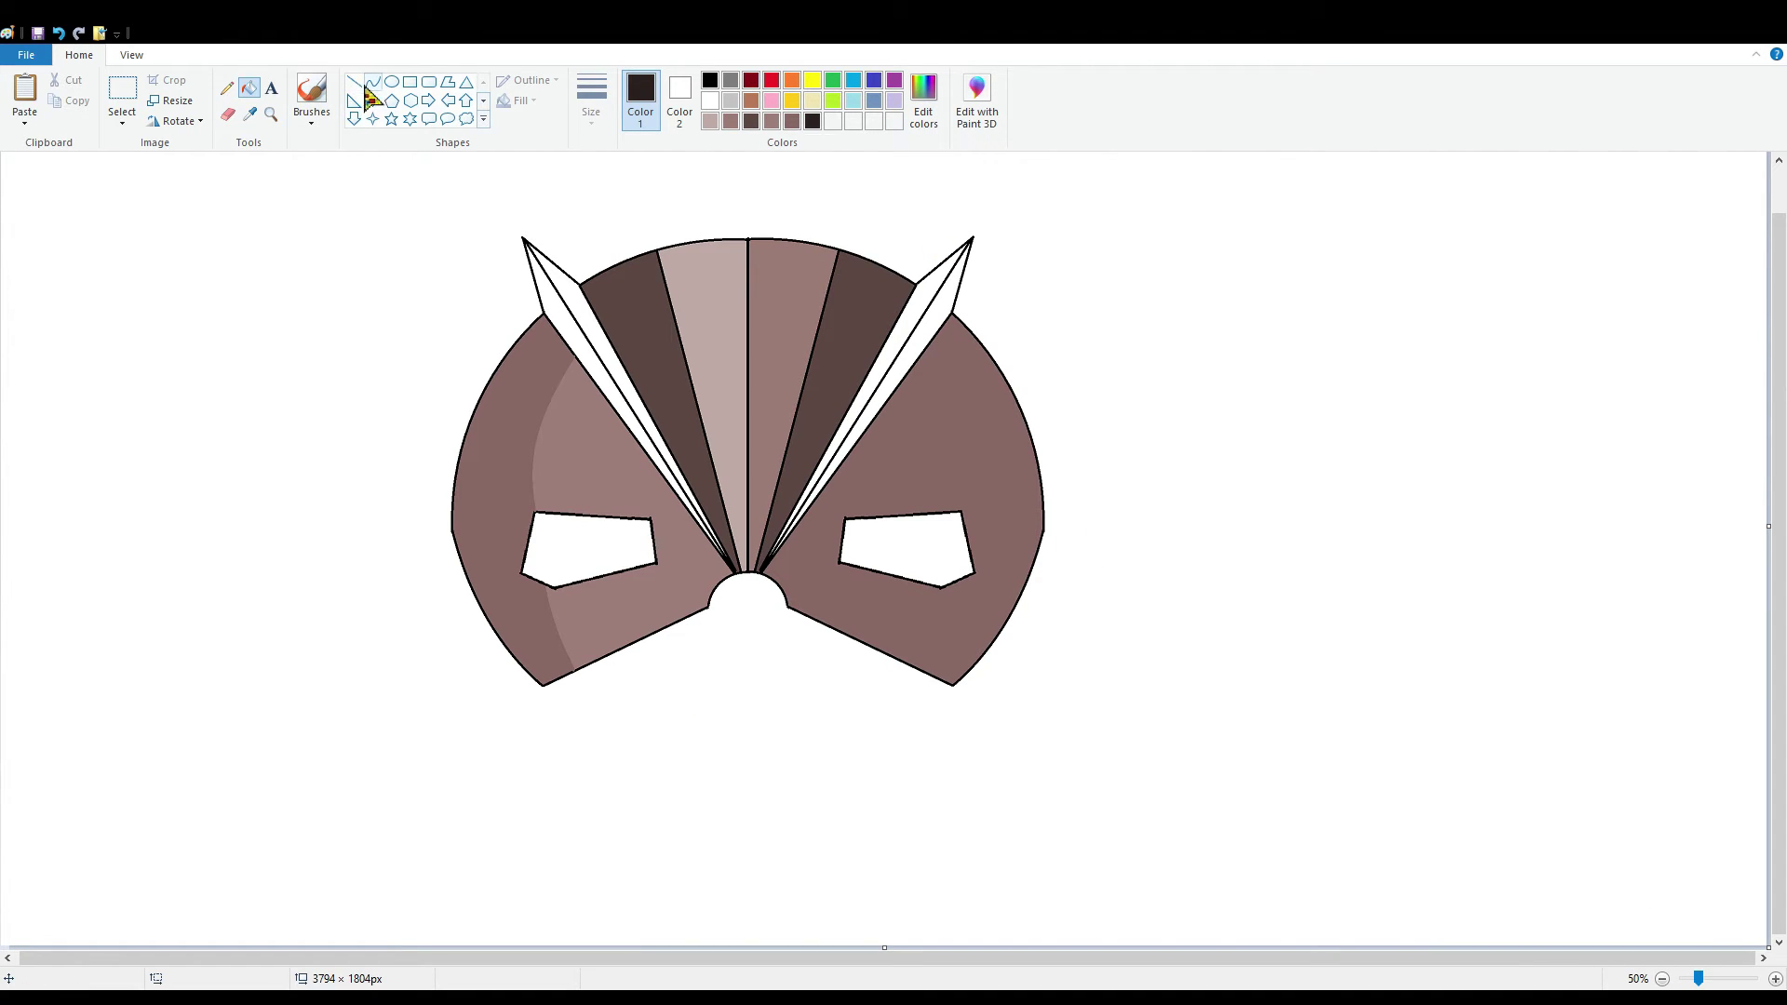
- Draw a curved very dark brown divider down the right face, from the spike to the eye and from the eye to the lower corner
{"action": "left_click", "coordinate": [371, 83]}
{"action": "left_click_drag", "start_coordinate": [914, 365], "coordinate": [1016, 571]}
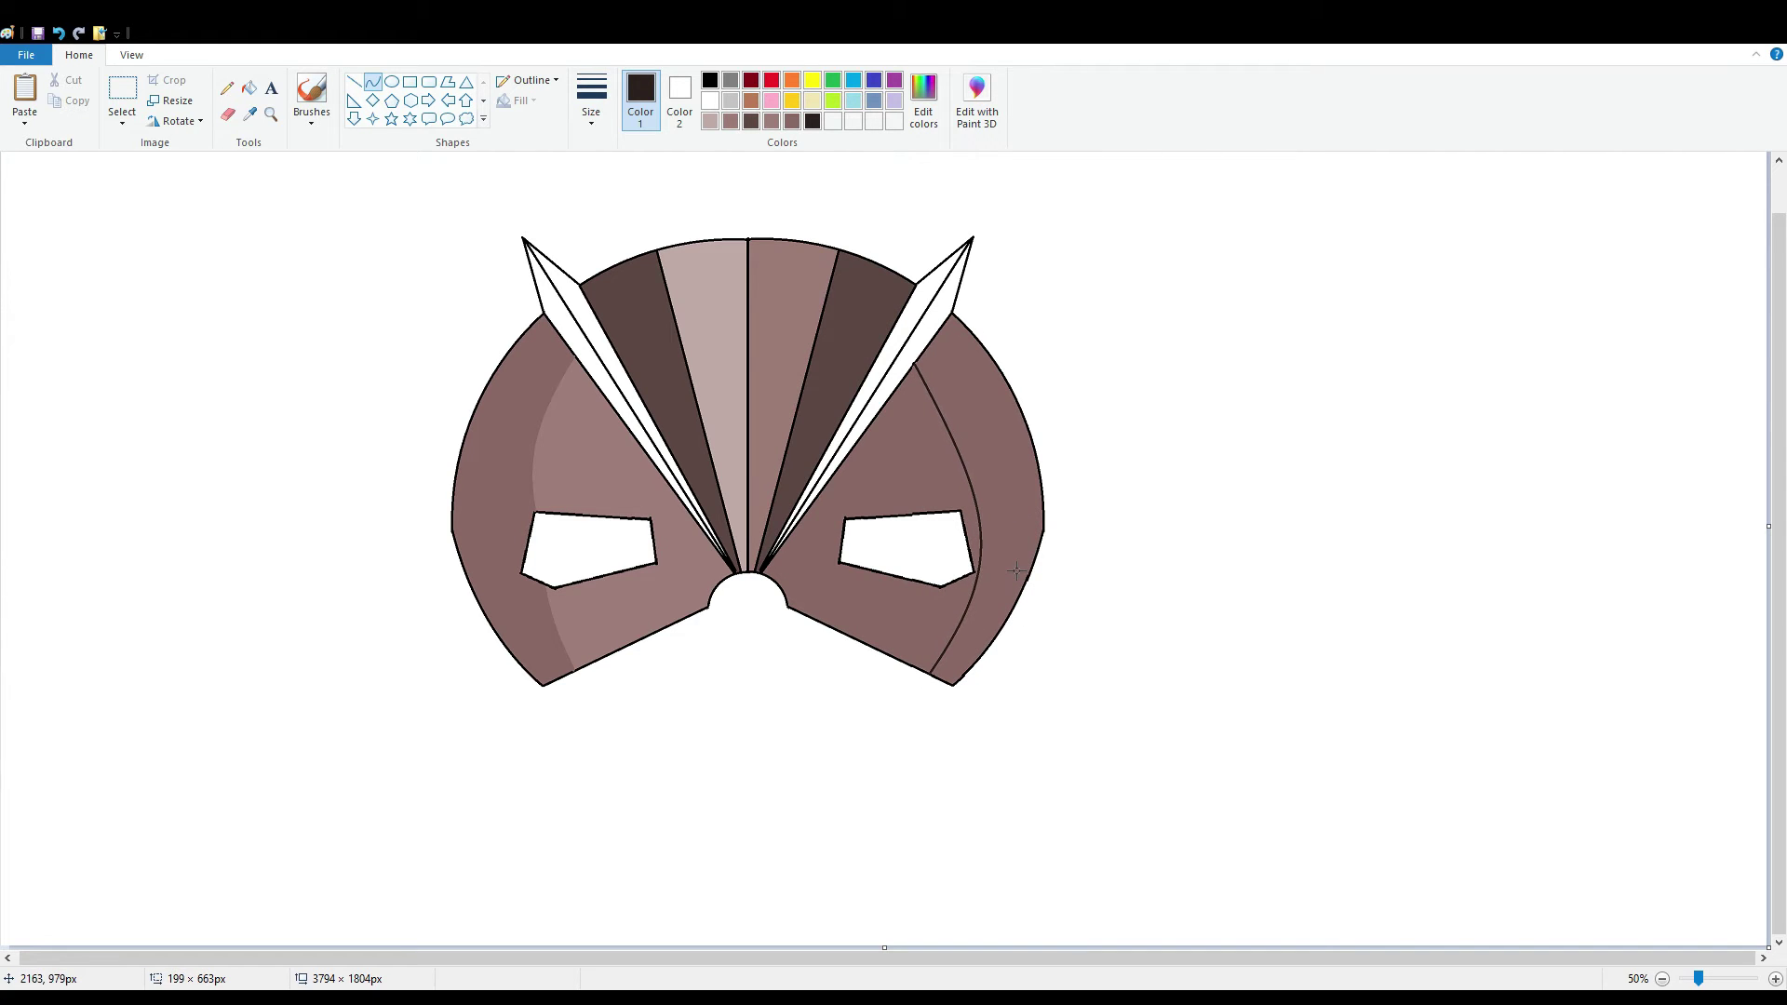
{"action": "key", "text": "ctrl+z"}
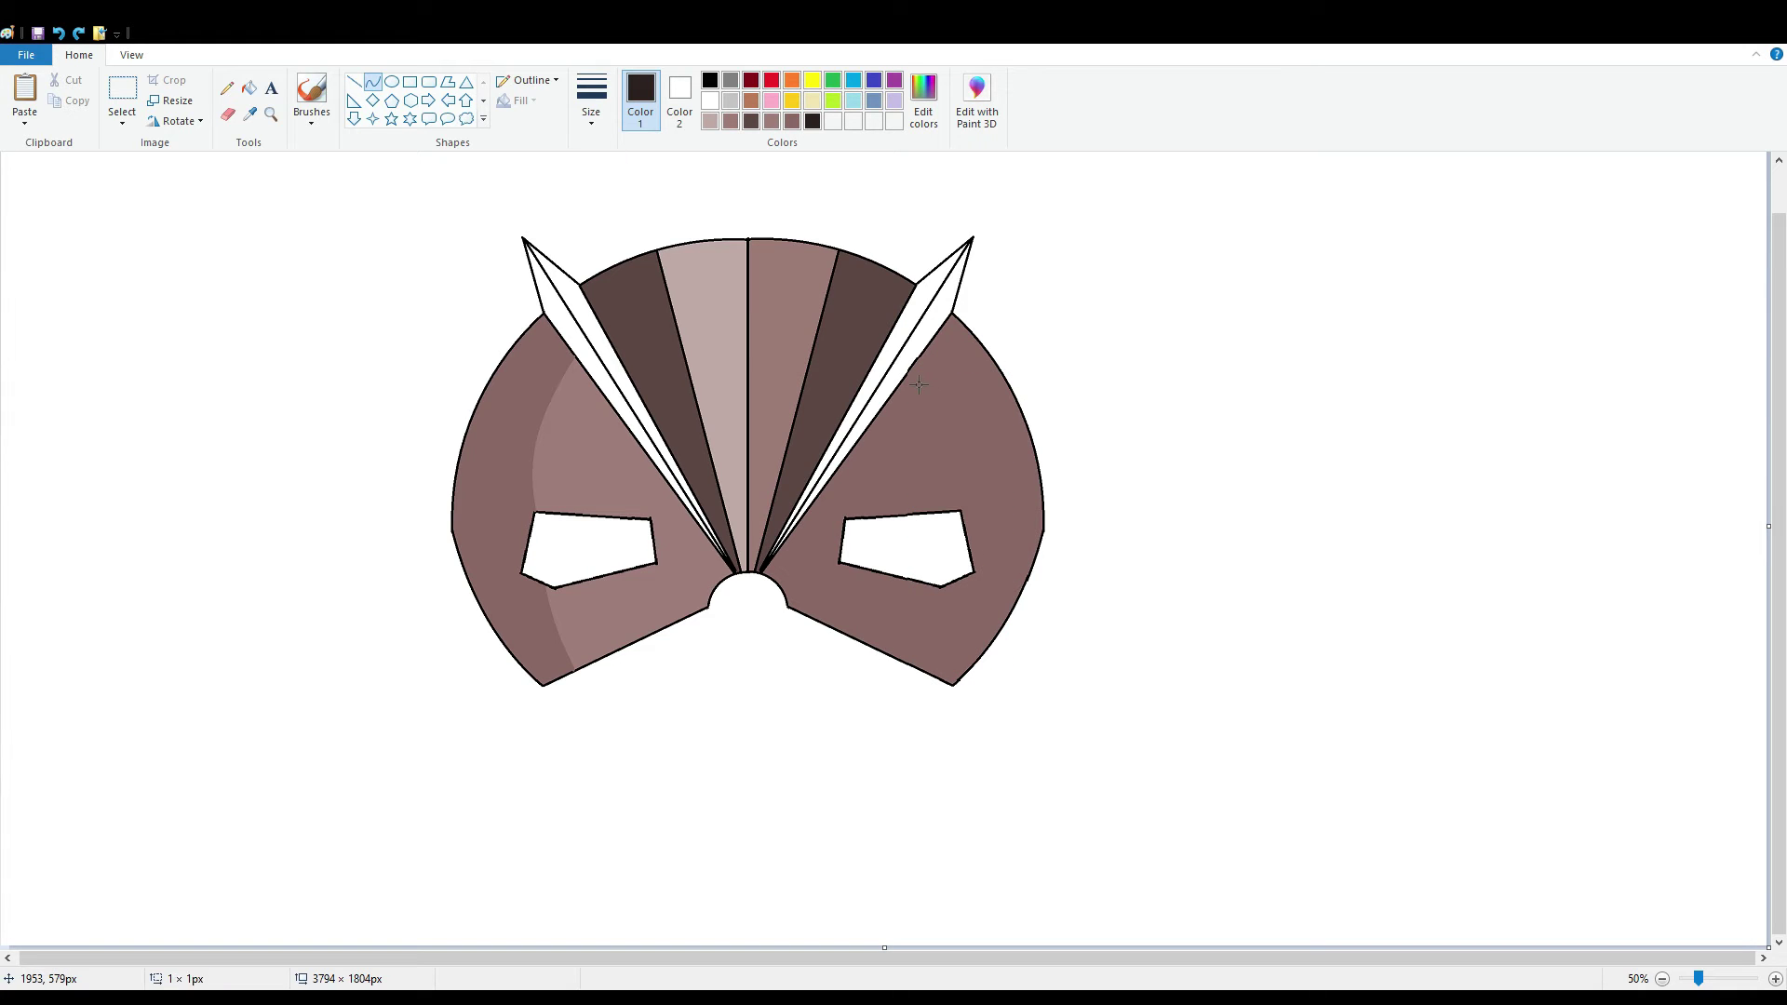
{"action": "left_click_drag", "start_coordinate": [910, 376], "coordinate": [946, 510]}
{"action": "mouse_move", "coordinate": [935, 466]}
{"action": "left_mouse_down"}
{"action": "mouse_move", "coordinate": [944, 447]}
{"action": "mouse_move", "coordinate": [957, 473]}
{"action": "mouse_move", "coordinate": [945, 420]}
{"action": "left_mouse_up"}
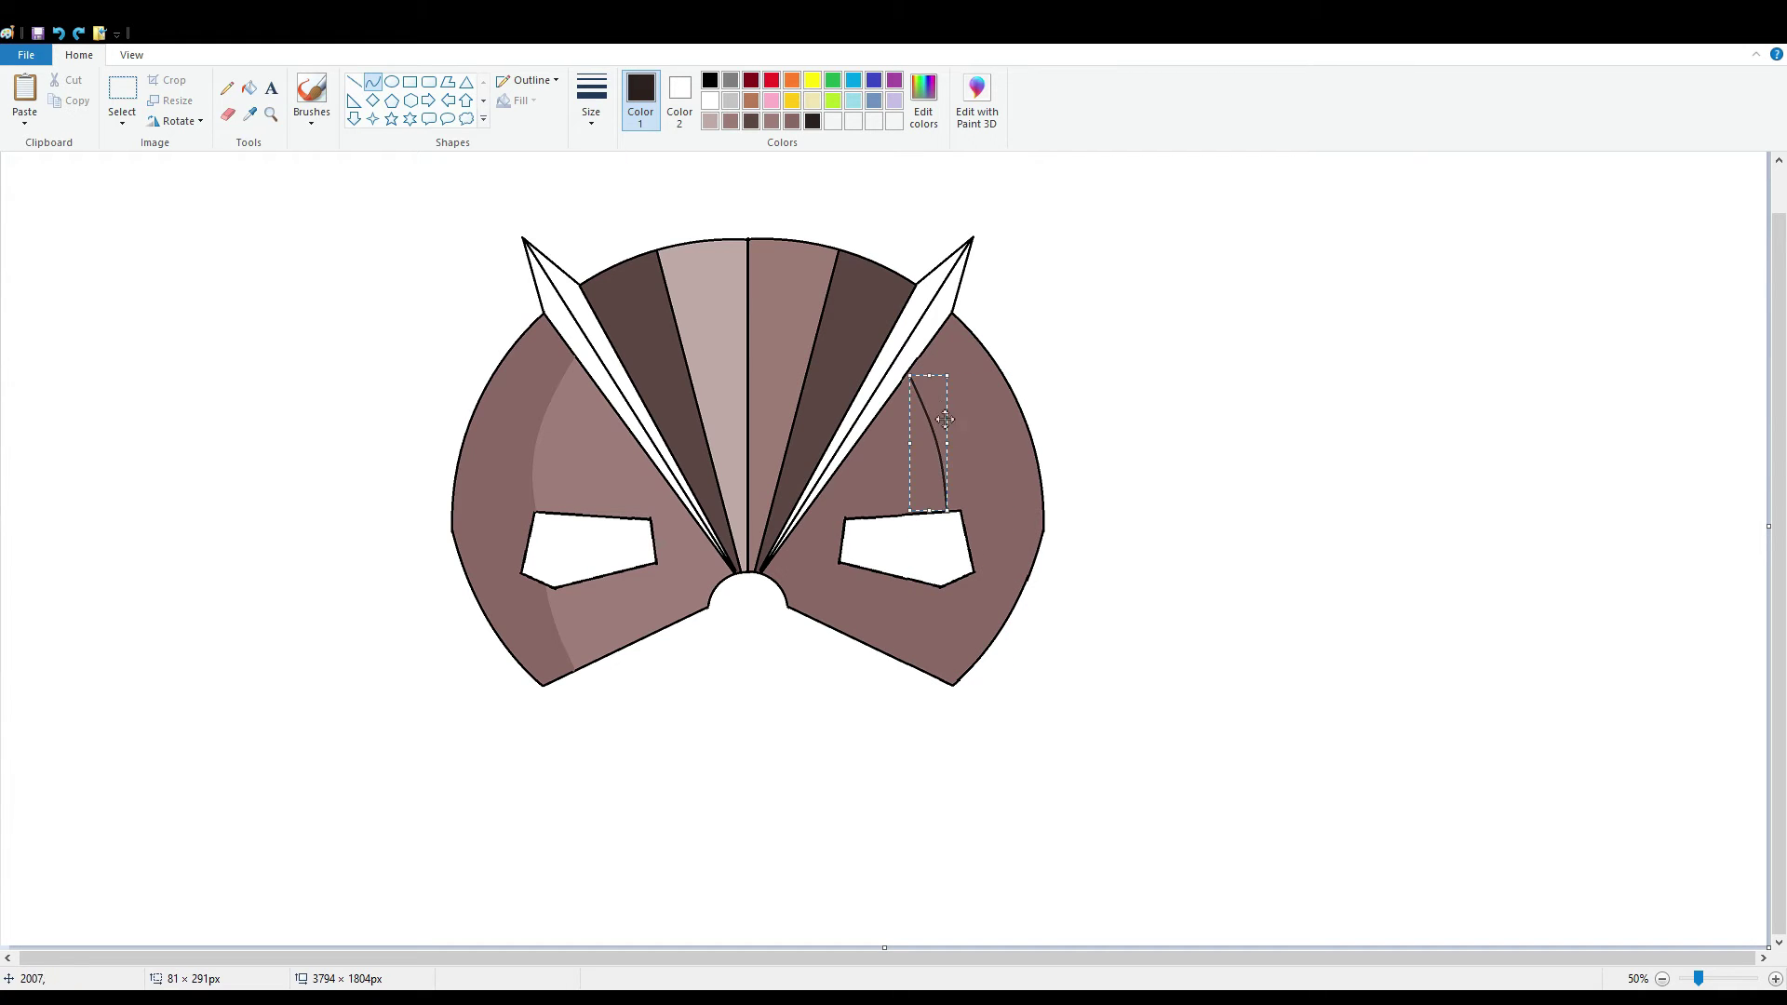
{"action": "left_click", "coordinate": [955, 568]}
{"action": "left_click_drag", "start_coordinate": [966, 629], "coordinate": [960, 693]}
{"action": "left_click", "coordinate": [957, 596]}
{"action": "left_click", "coordinate": [958, 662]}
{"action": "left_click", "coordinate": [1052, 614]}
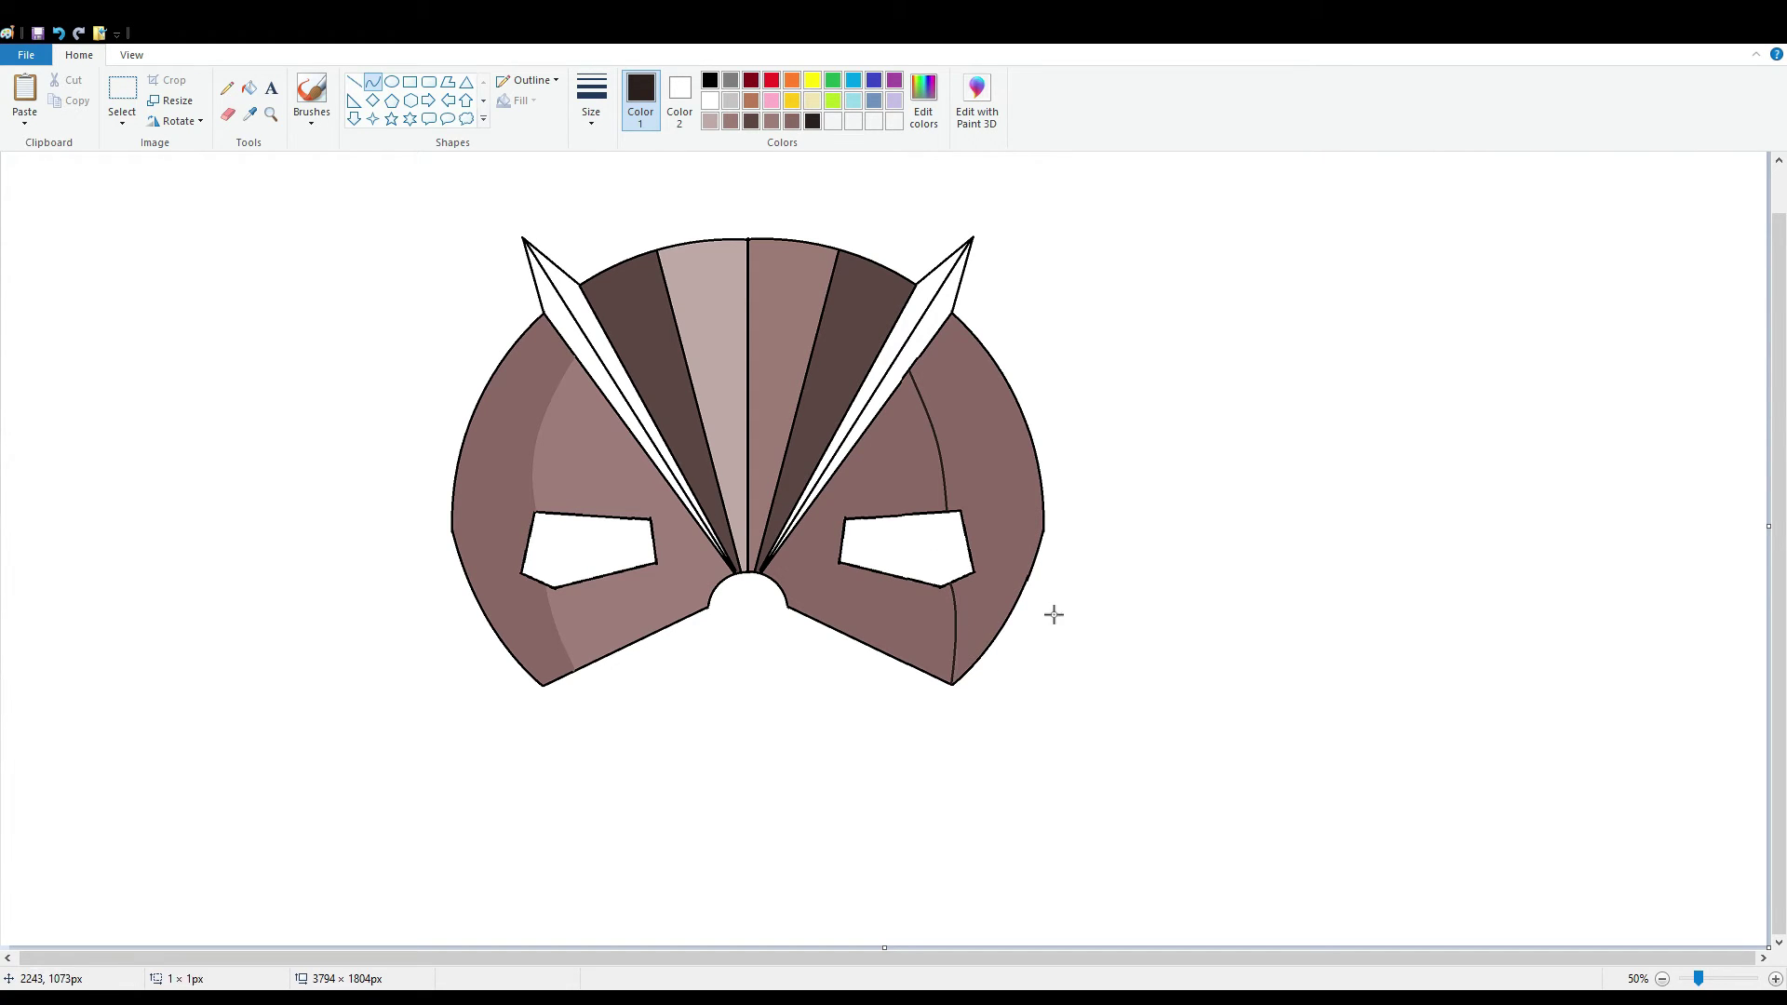
- Fill the right face's outer strip with a custom dark greyish brown
{"action": "left_click", "coordinate": [250, 88]}
{"action": "left_click", "coordinate": [996, 447]}
{"action": "left_click", "coordinate": [923, 102]}
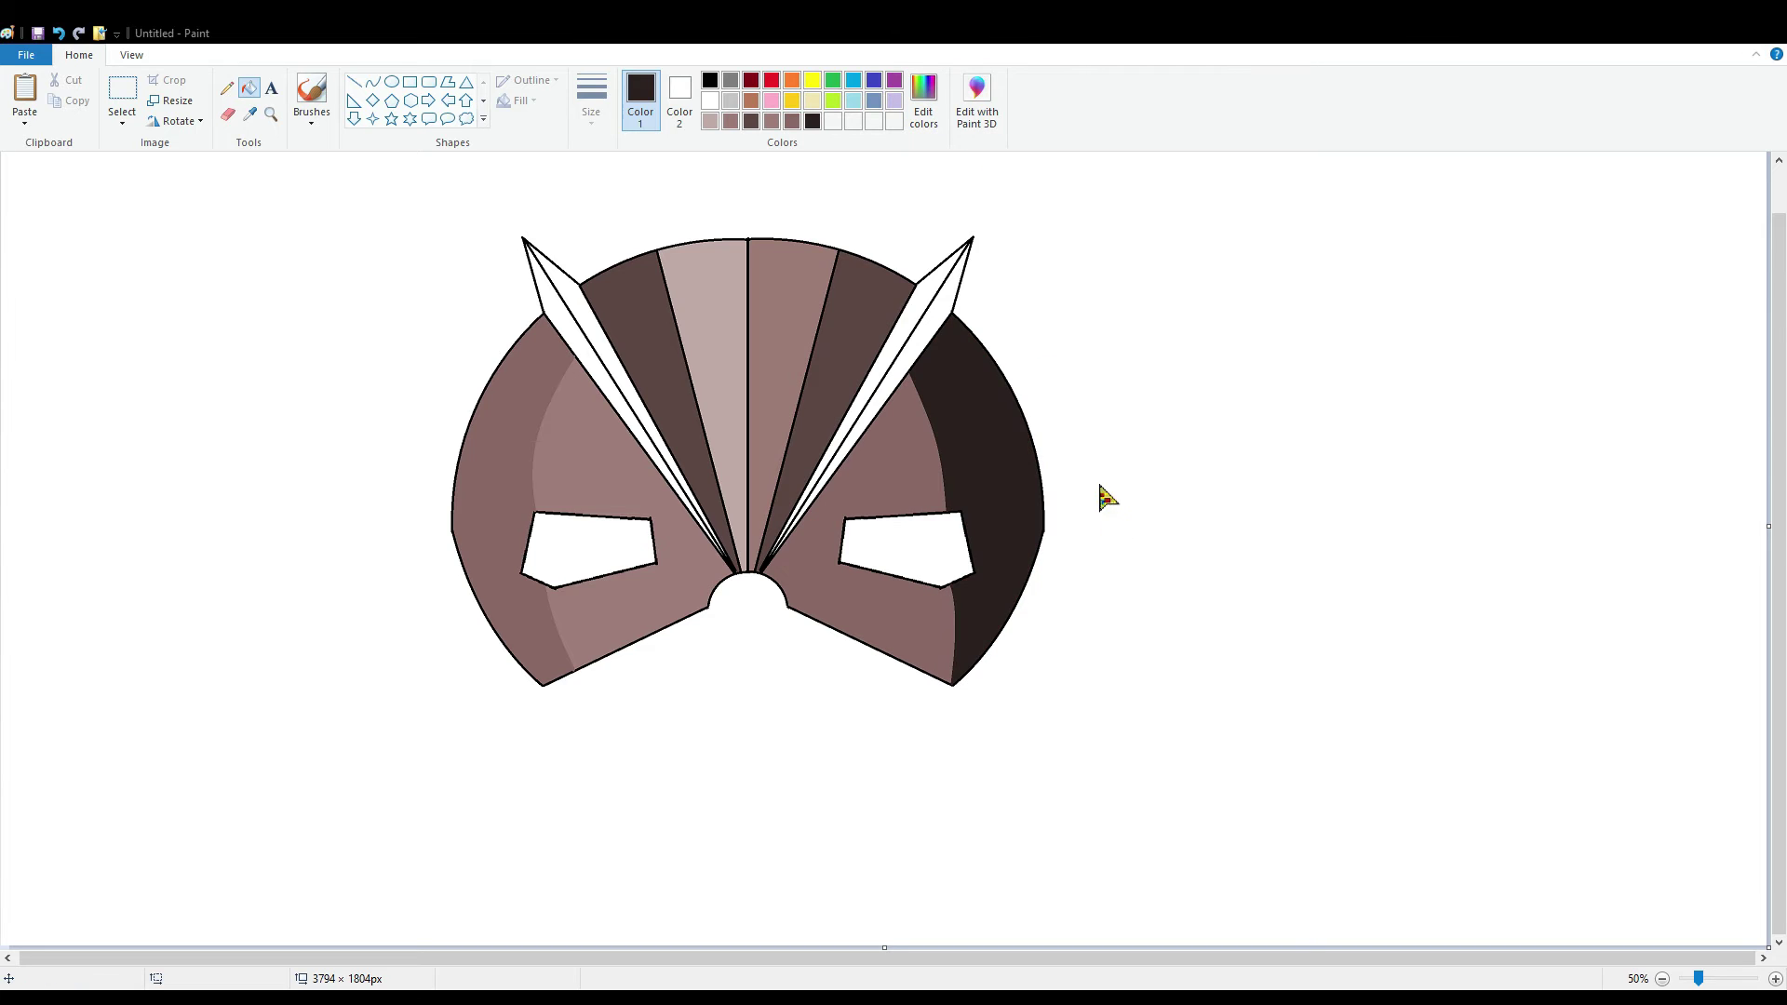
{"action": "left_click_drag", "start_coordinate": [1084, 532], "coordinate": [1083, 519]}
{"action": "left_click", "coordinate": [709, 640]}
{"action": "left_click", "coordinate": [994, 490]}
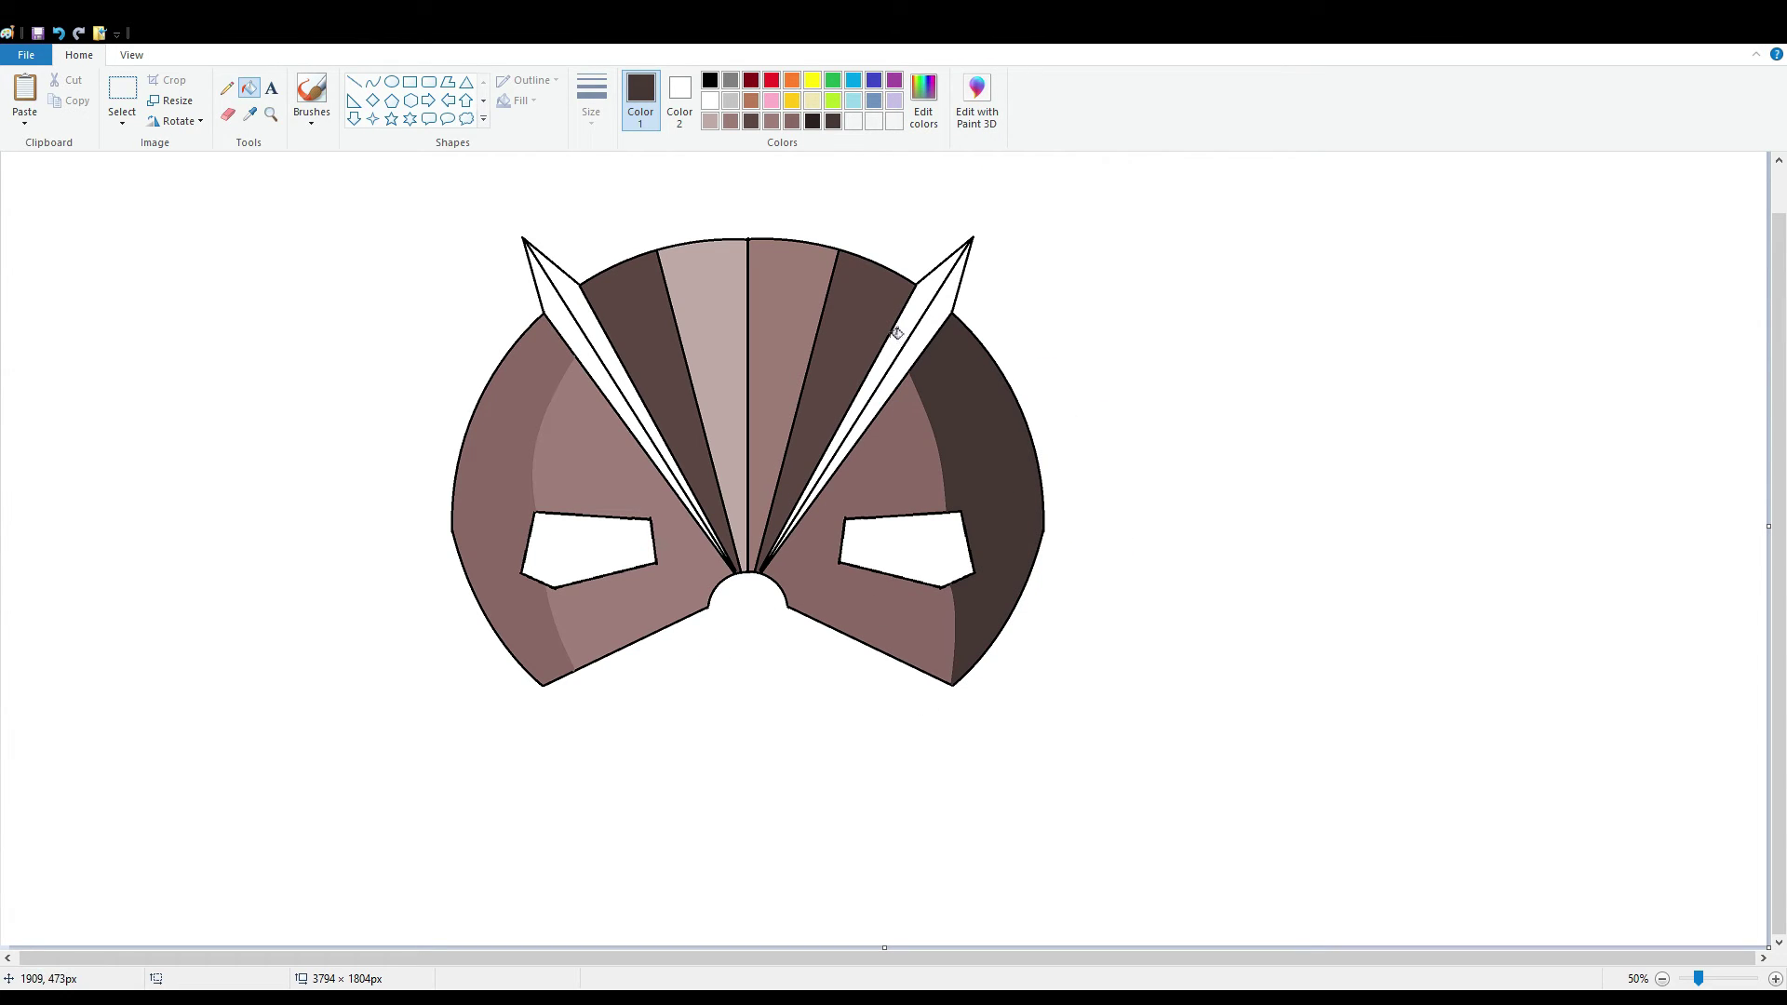
- Fill the right spike's outer facet with a custom very dark brown and its inner facet with light greyish pink
{"action": "left_click", "coordinate": [946, 317]}
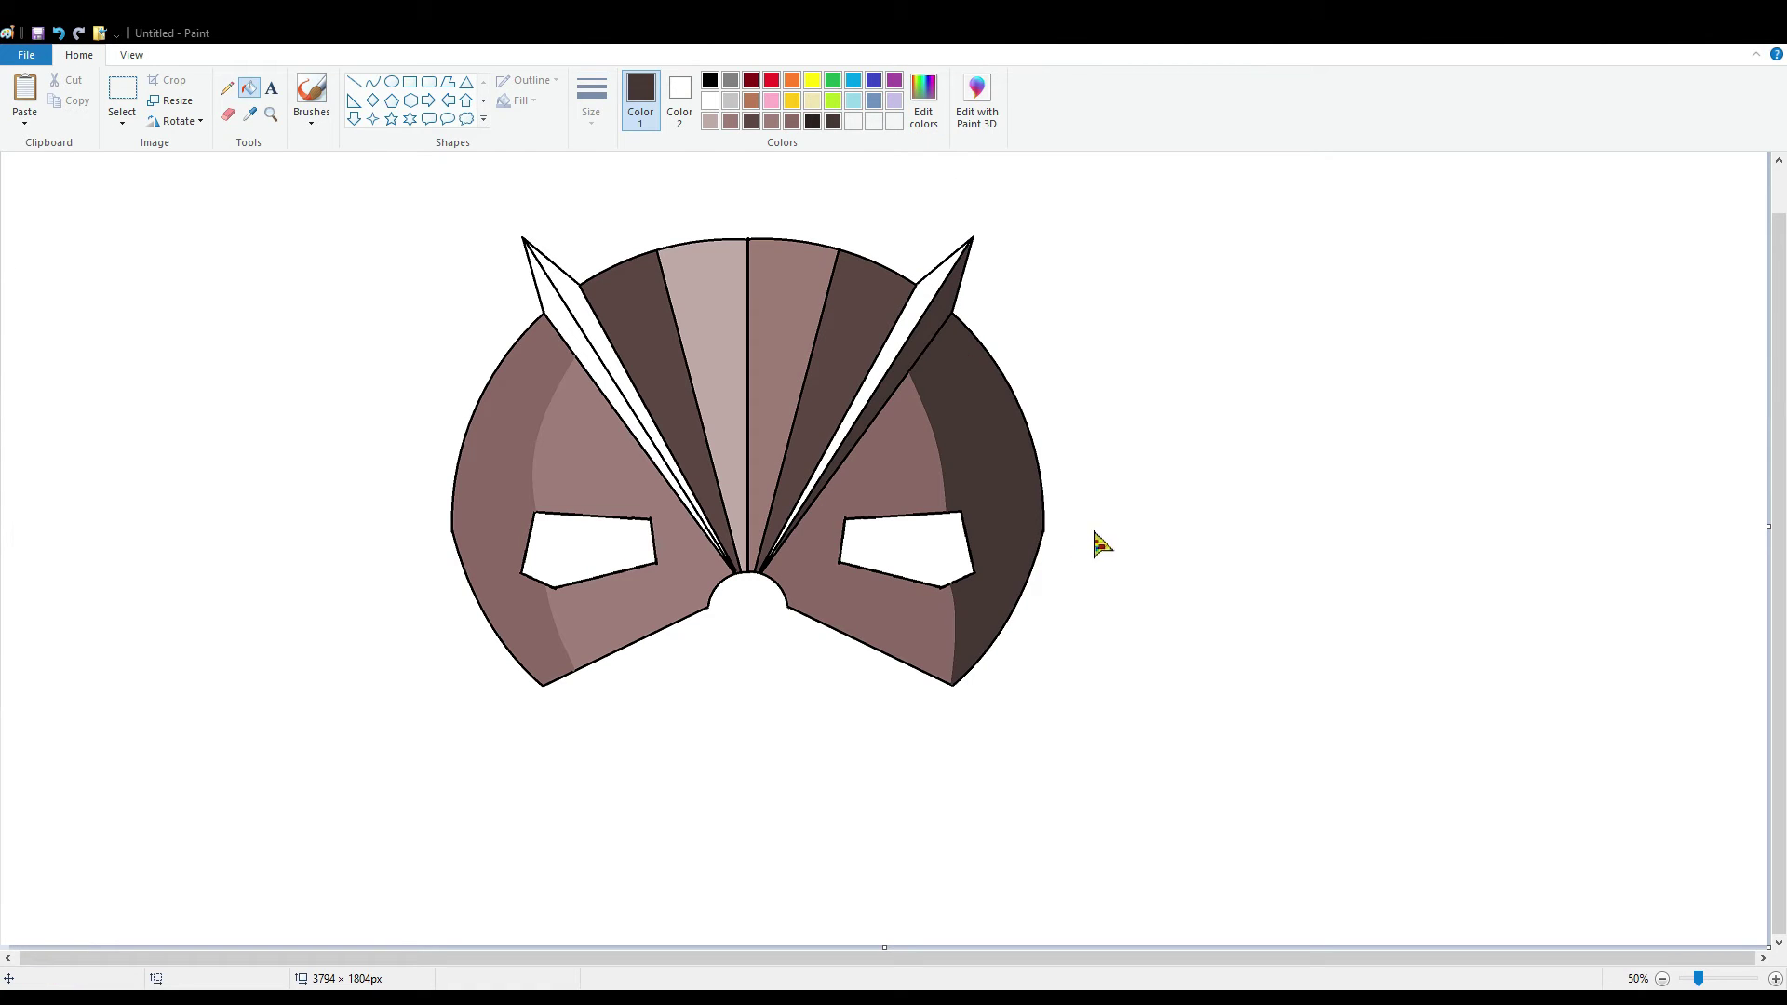
{"action": "left_click", "coordinate": [738, 637]}
{"action": "left_click", "coordinate": [942, 316]}
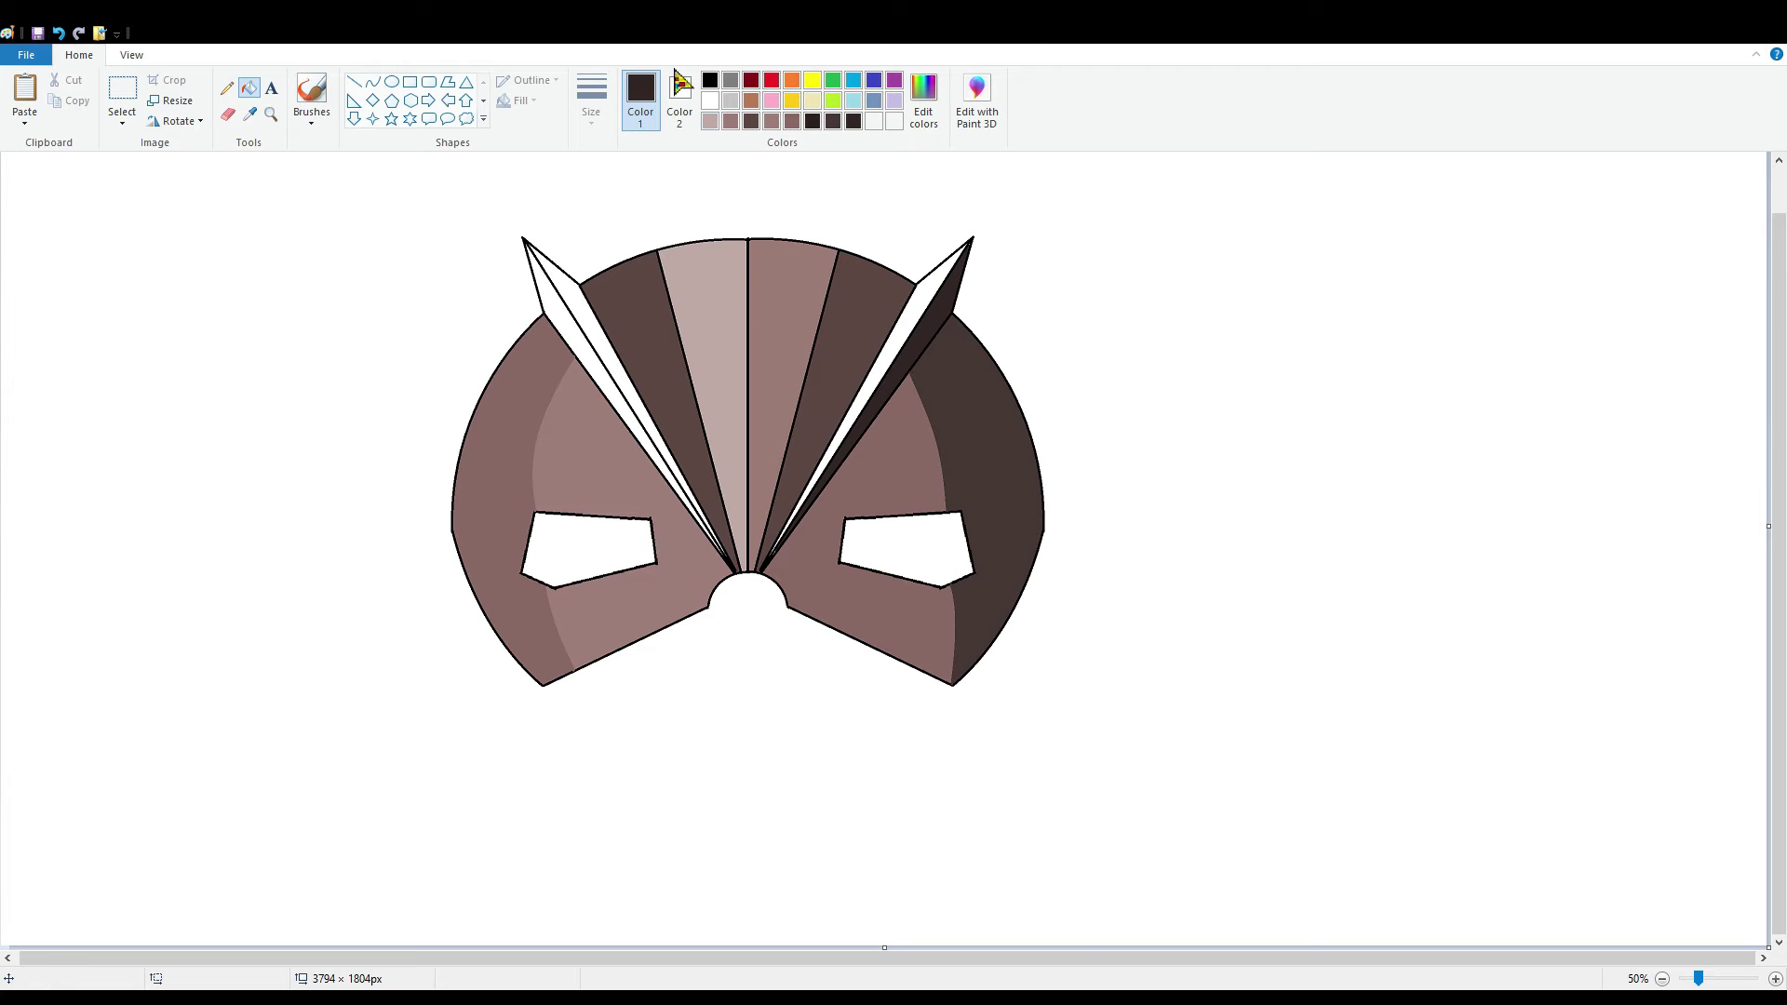
{"action": "left_click", "coordinate": [710, 121]}
{"action": "left_click", "coordinate": [923, 298]}
- Fill the left spike's outer facet with a custom dark mauve-brown and its inner facet with light greyish pink
{"action": "left_click", "coordinate": [853, 121]}
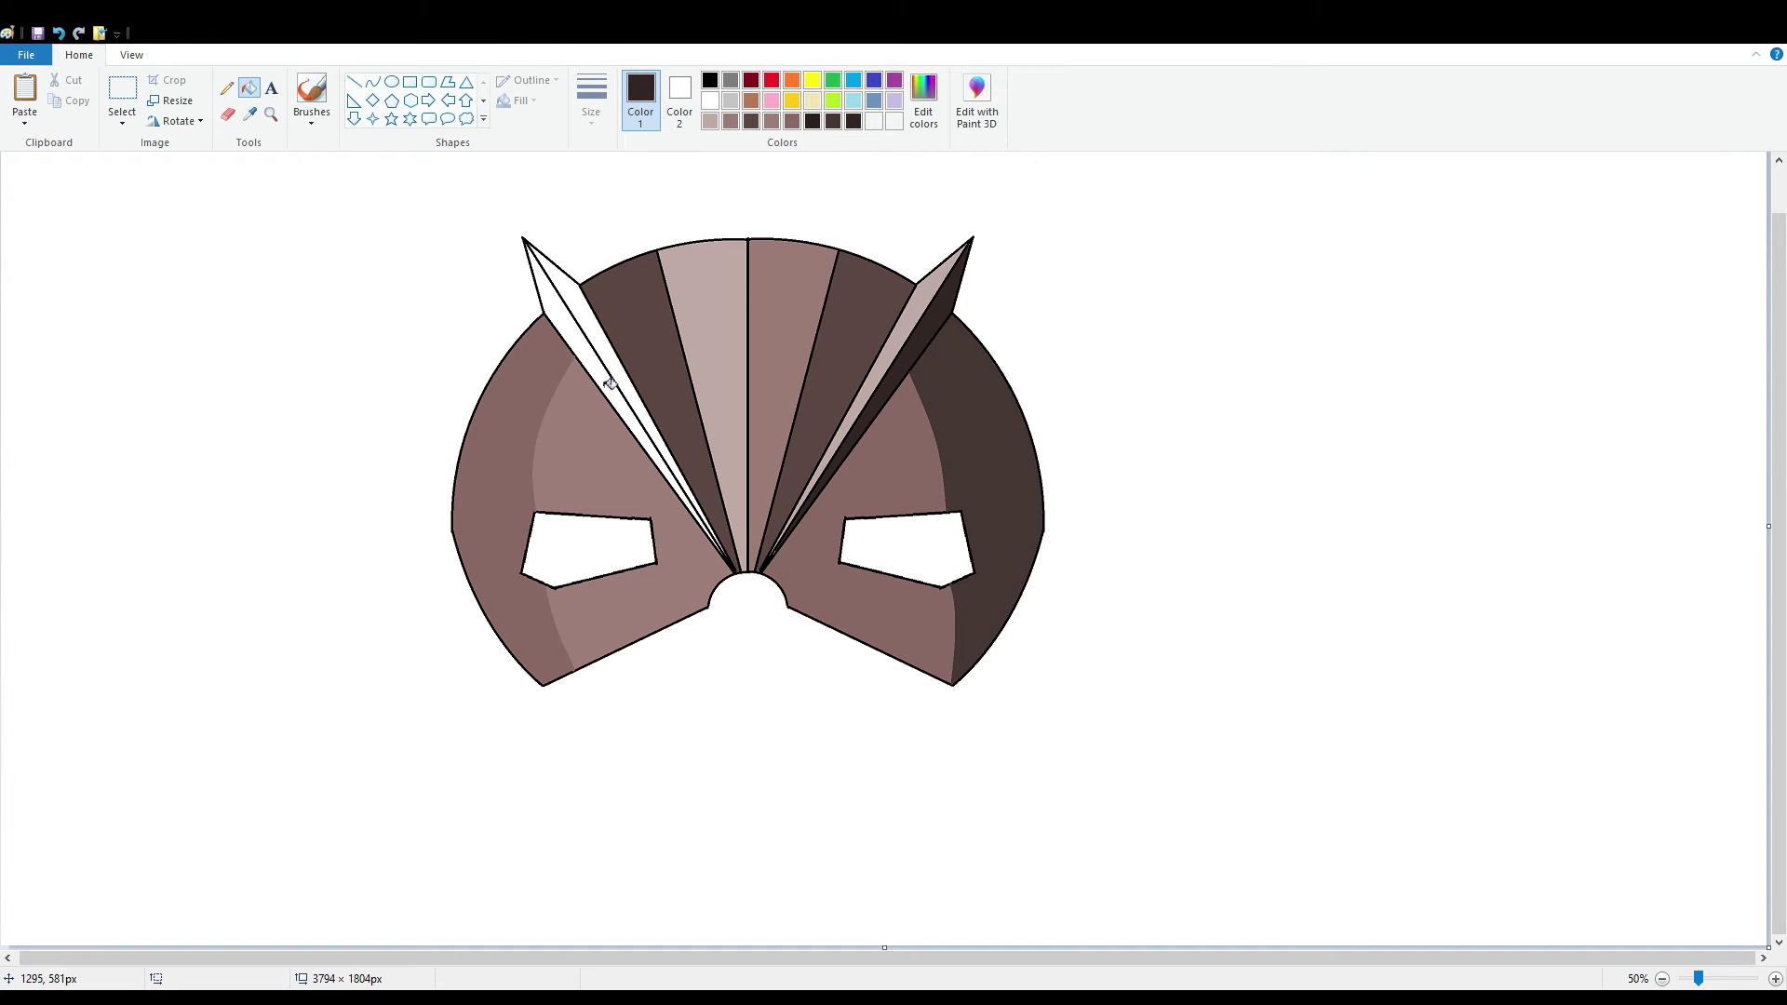
{"action": "left_click", "coordinate": [935, 103]}
{"action": "left_click_drag", "start_coordinate": [1091, 543], "coordinate": [1091, 508]}
{"action": "left_click", "coordinate": [730, 642]}
{"action": "left_click", "coordinate": [559, 317]}
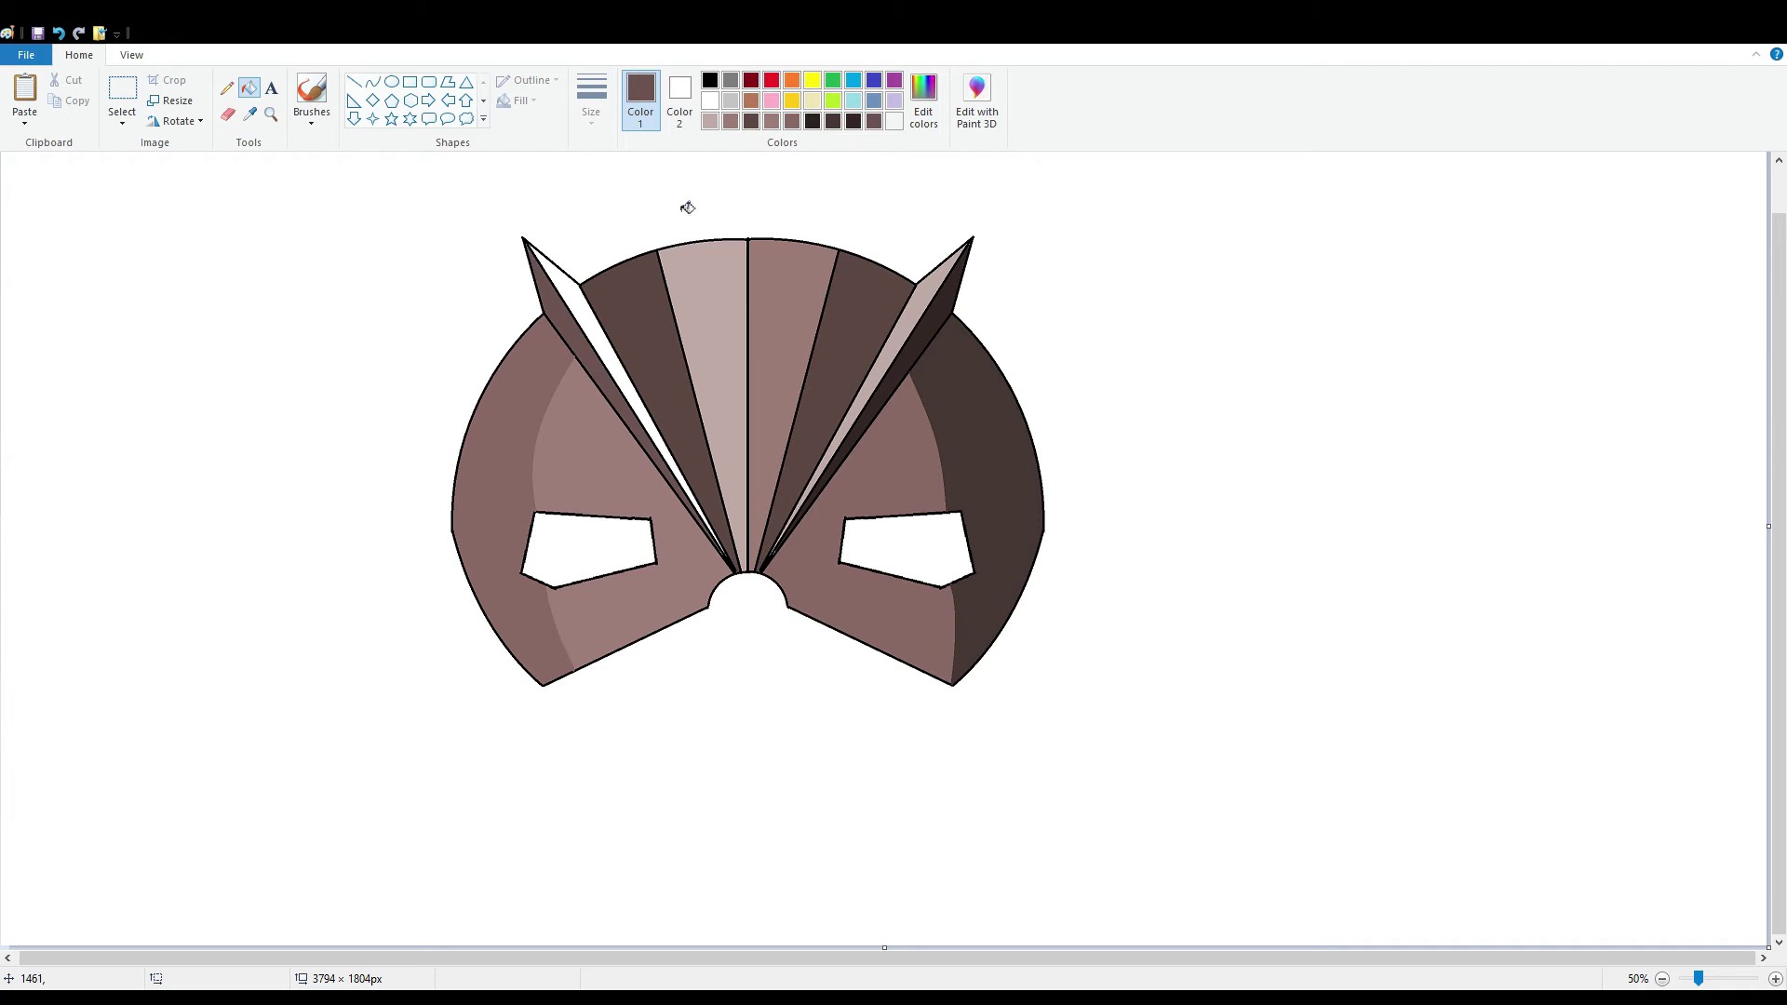
{"action": "left_click", "coordinate": [710, 121]}
{"action": "left_click", "coordinate": [597, 340]}
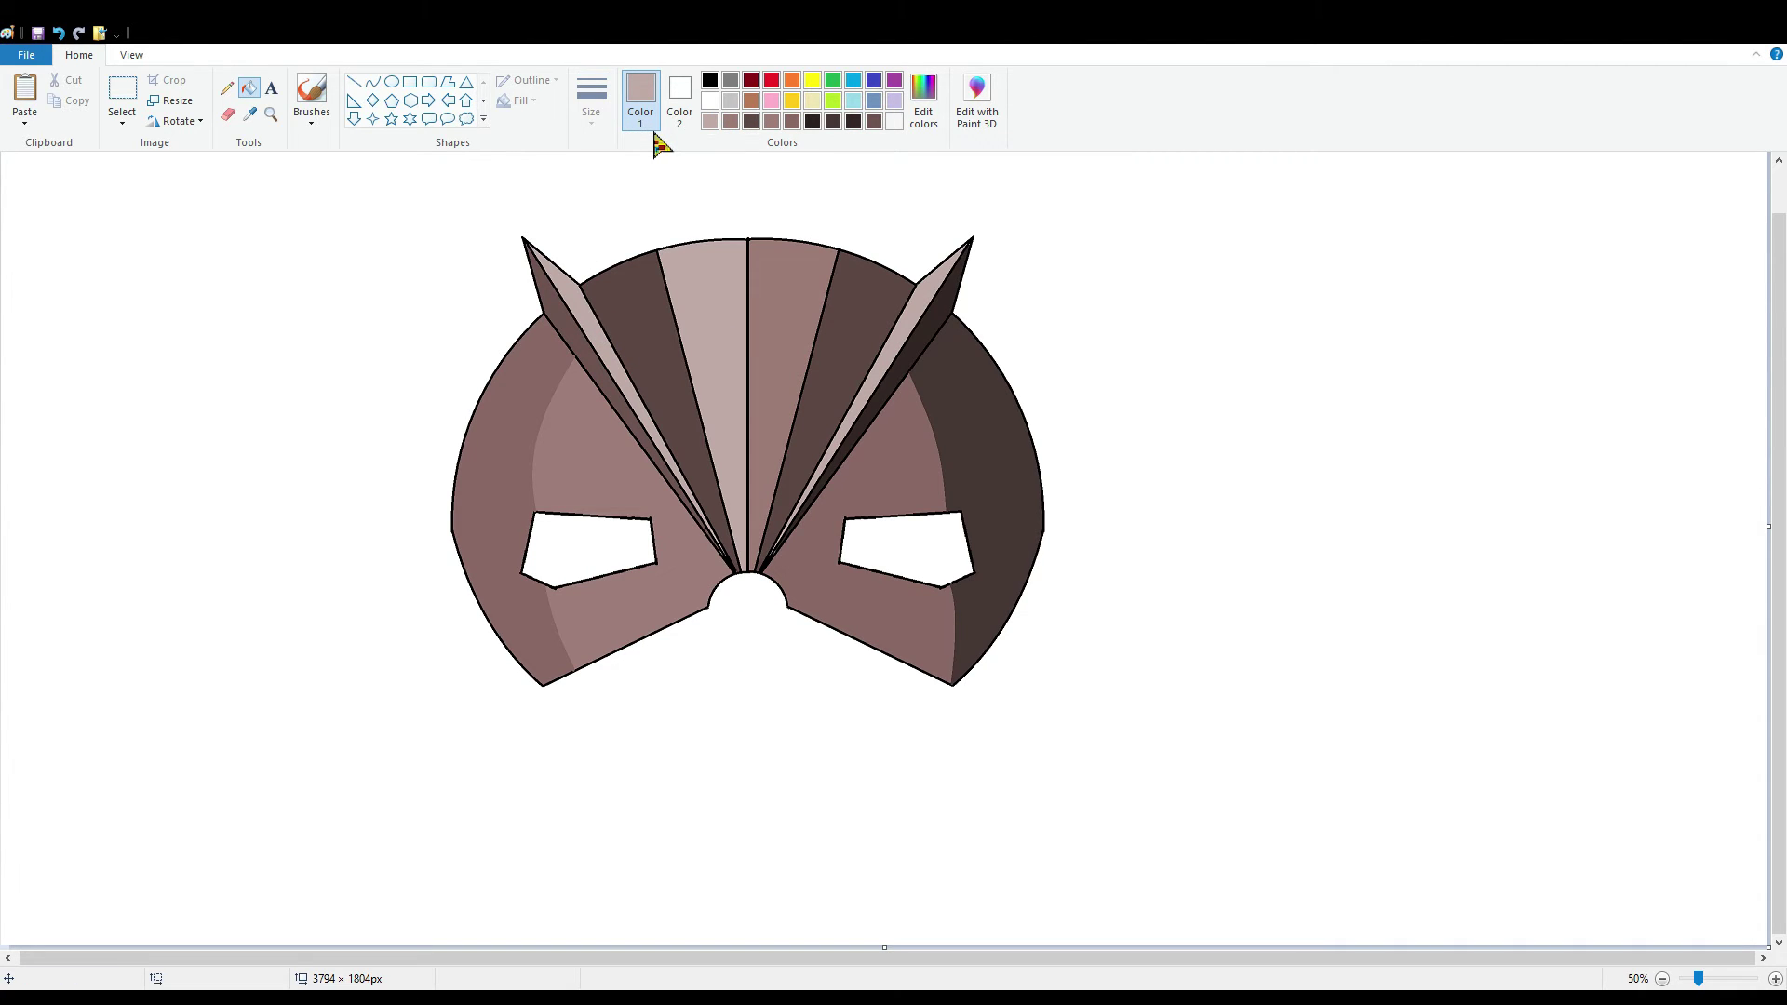
- Recolour the mask's connected black outline and radiating lines white, leaving the eye outlines black
{"action": "left_click", "coordinate": [710, 100]}
{"action": "left_click", "coordinate": [668, 438]}
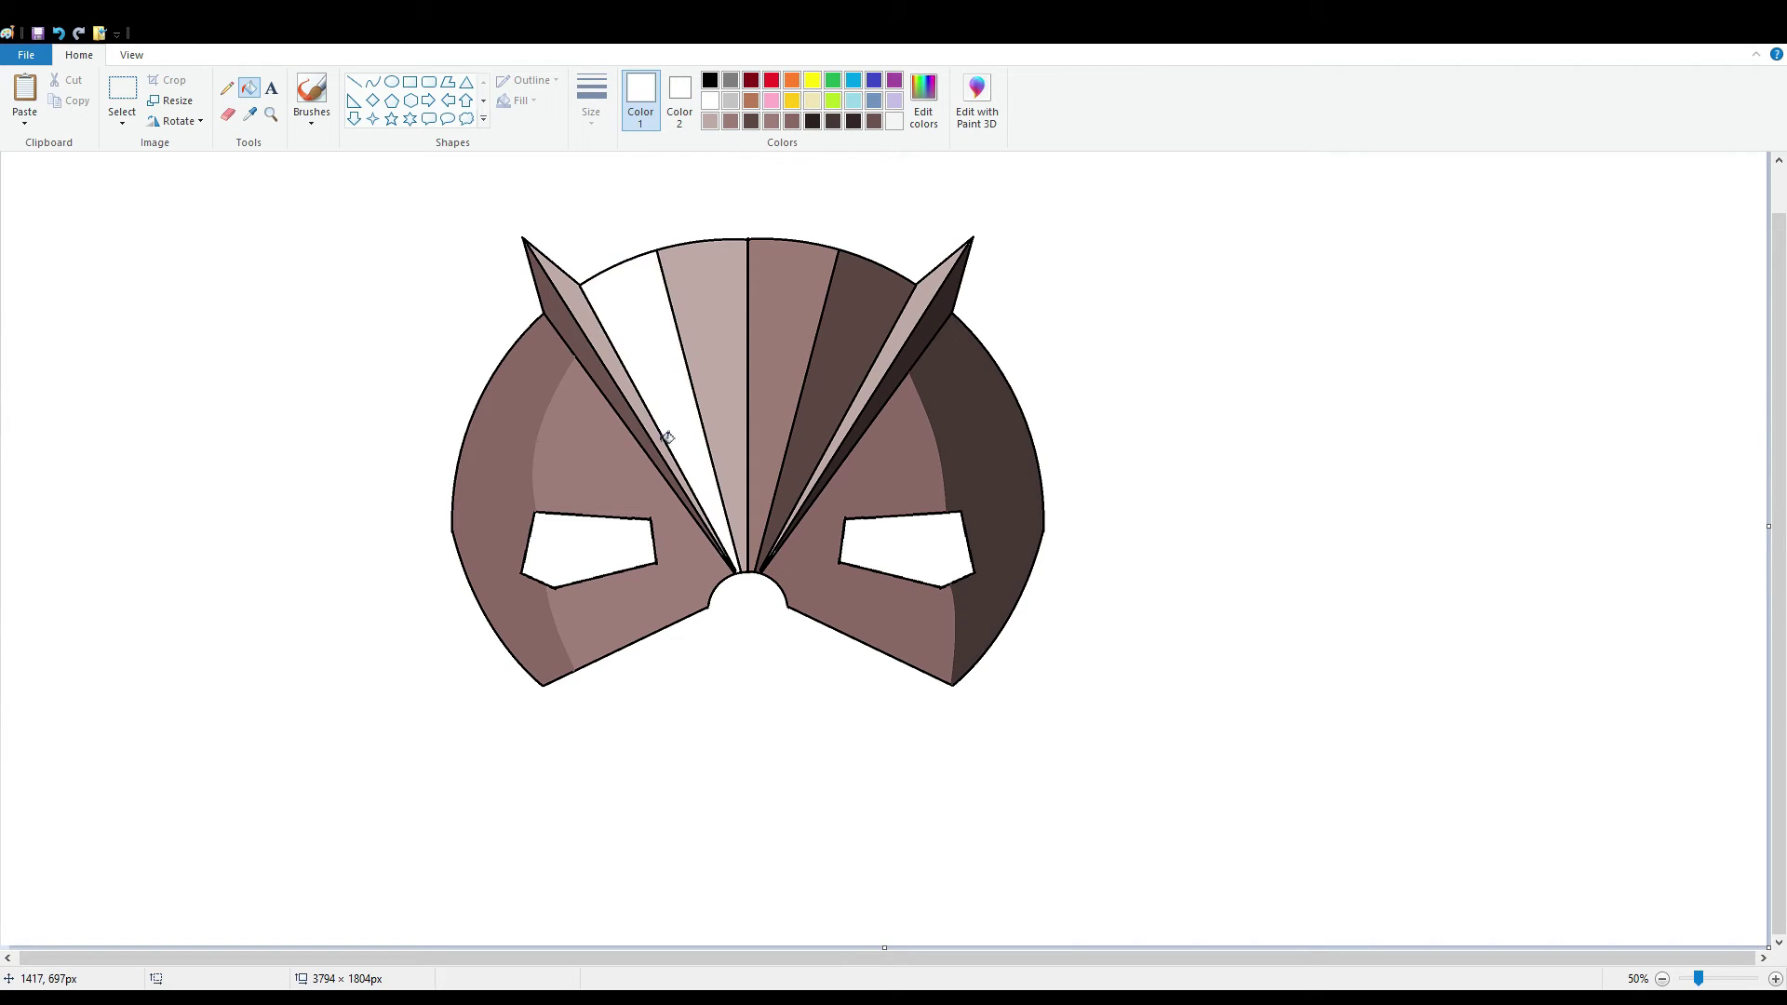
{"action": "key", "text": "ctrl+z"}
{"action": "left_click", "coordinate": [745, 568]}
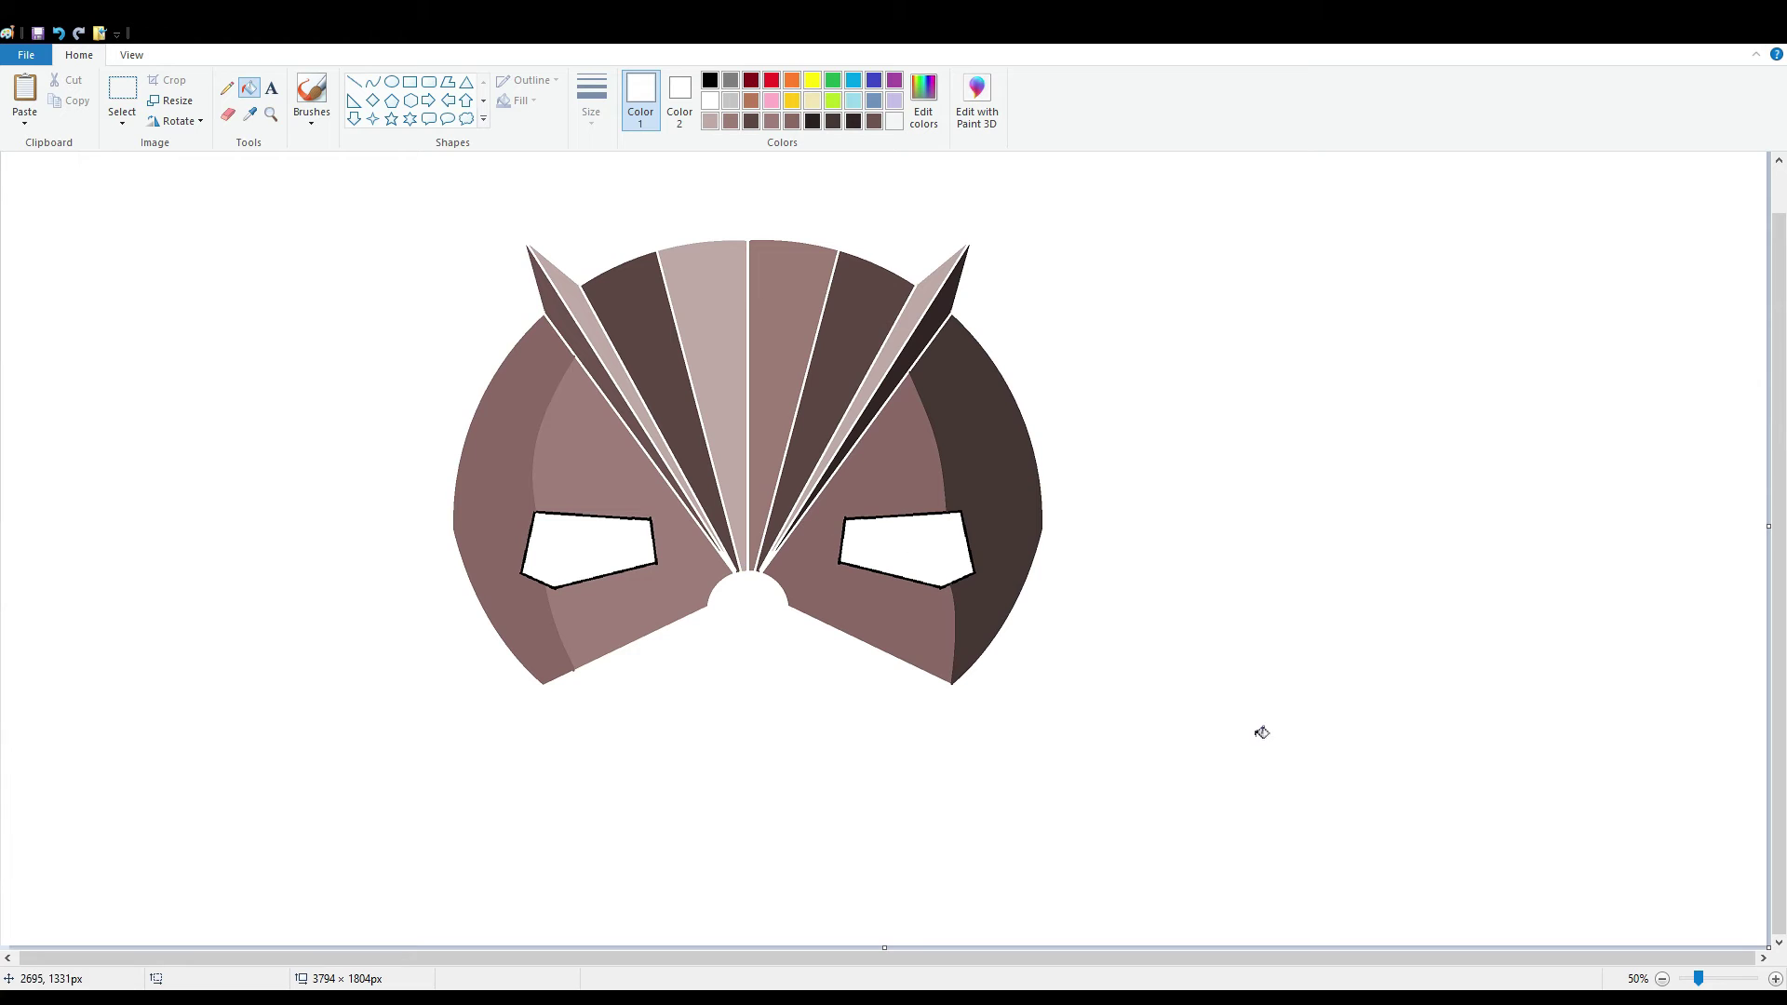
- Pick the brown of the left spike's outer facet and try to fill the white line at the spike's base with it
{"action": "scroll", "coordinate": [1231, 924], "scroll_direction": "up", "scroll_amount": 1}
{"action": "left_click_drag", "start_coordinate": [870, 970], "coordinate": [1059, 980]}
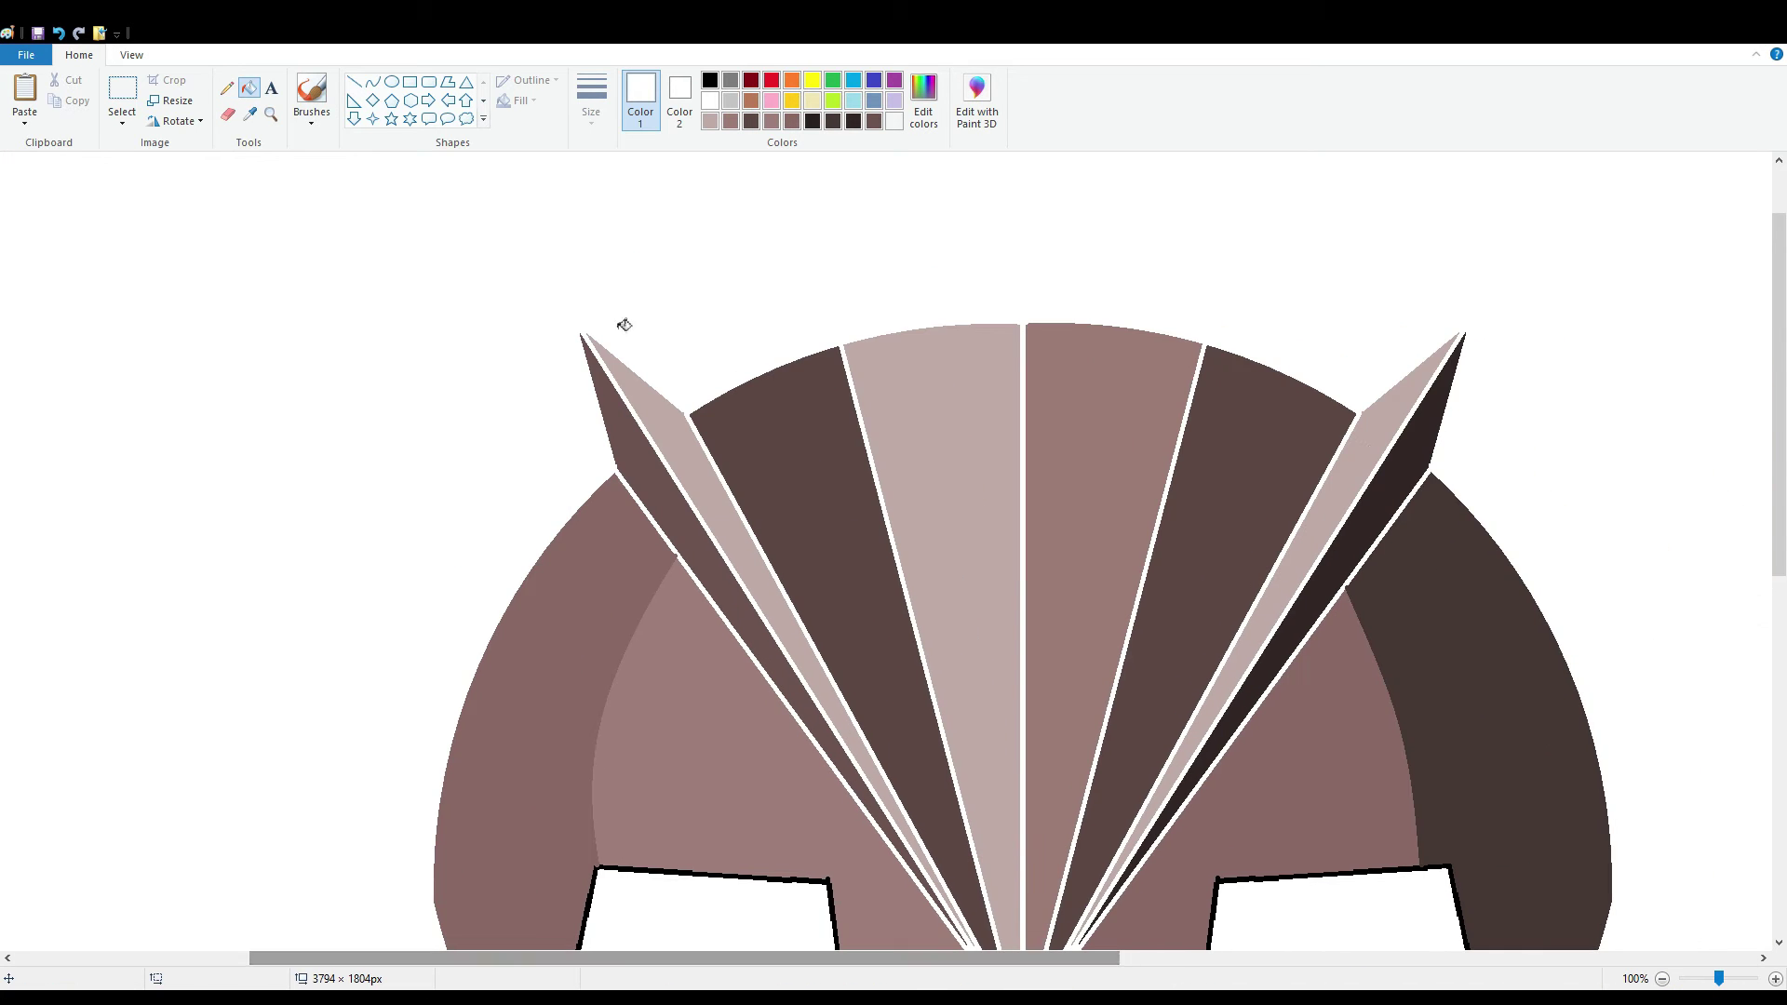
{"action": "left_click", "coordinate": [354, 82]}
{"action": "left_click", "coordinate": [249, 113]}
{"action": "left_click", "coordinate": [629, 423]}
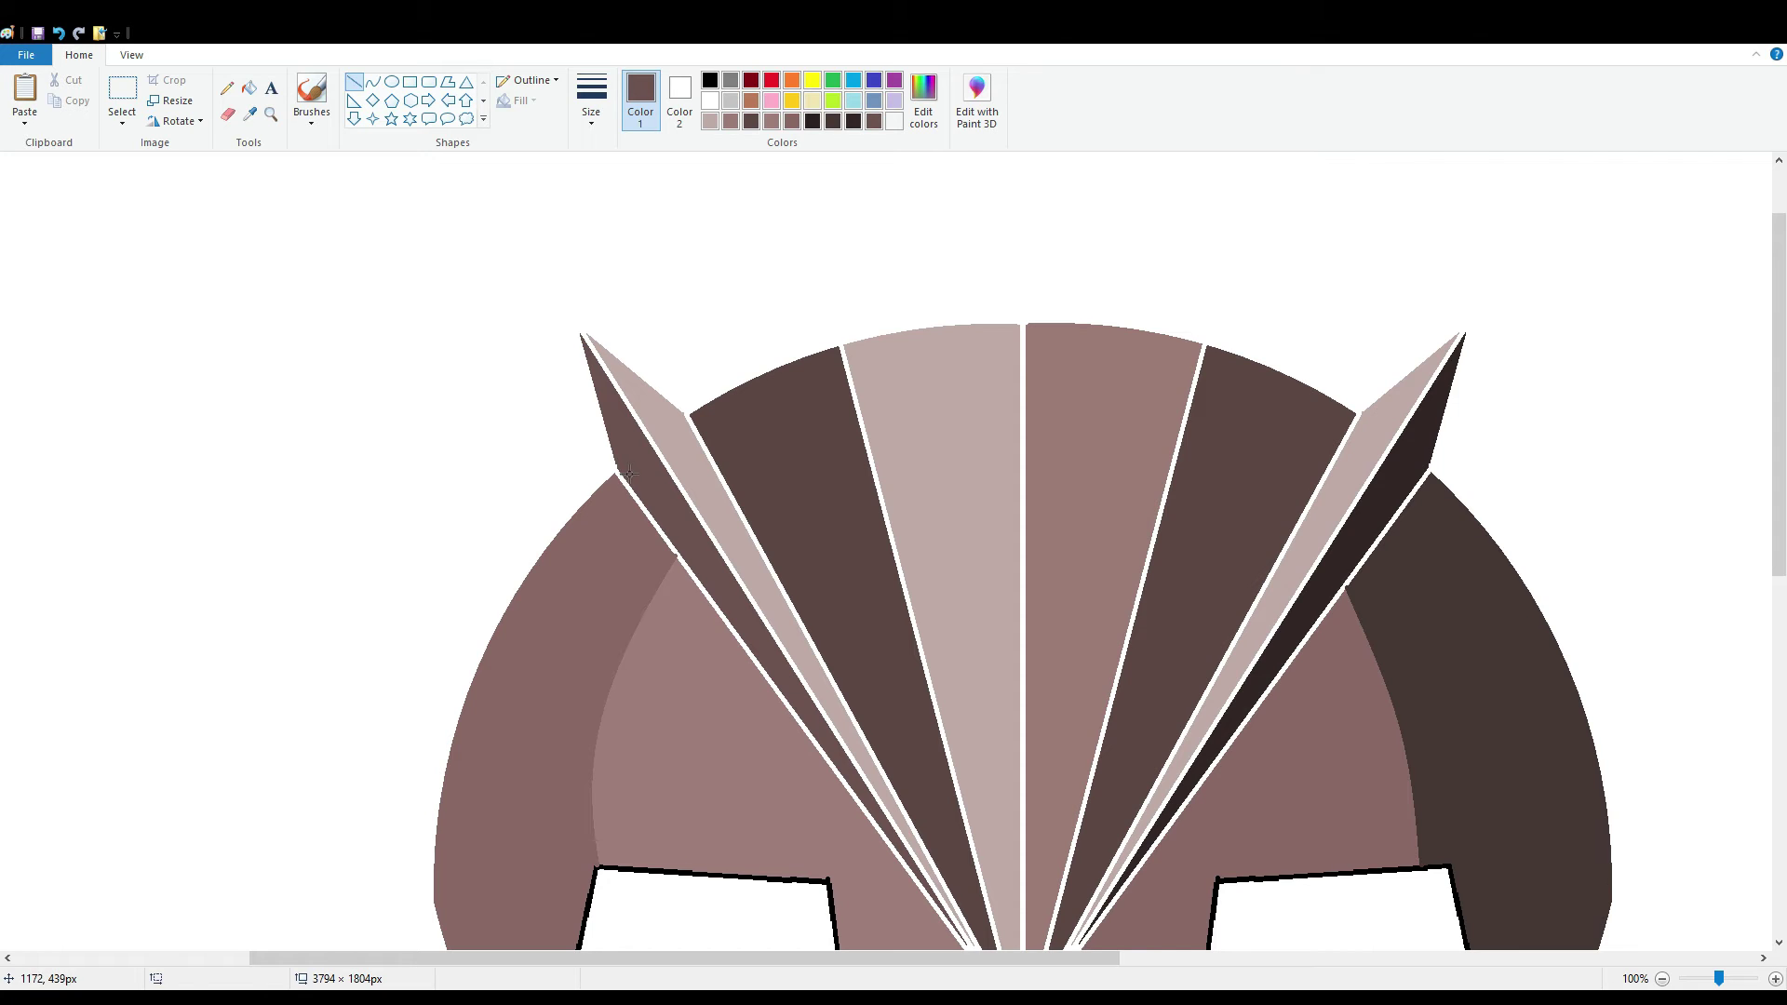
{"action": "left_click", "coordinate": [249, 87]}
{"action": "left_click", "coordinate": [623, 483]}
{"action": "key", "text": "ctrl+z"}
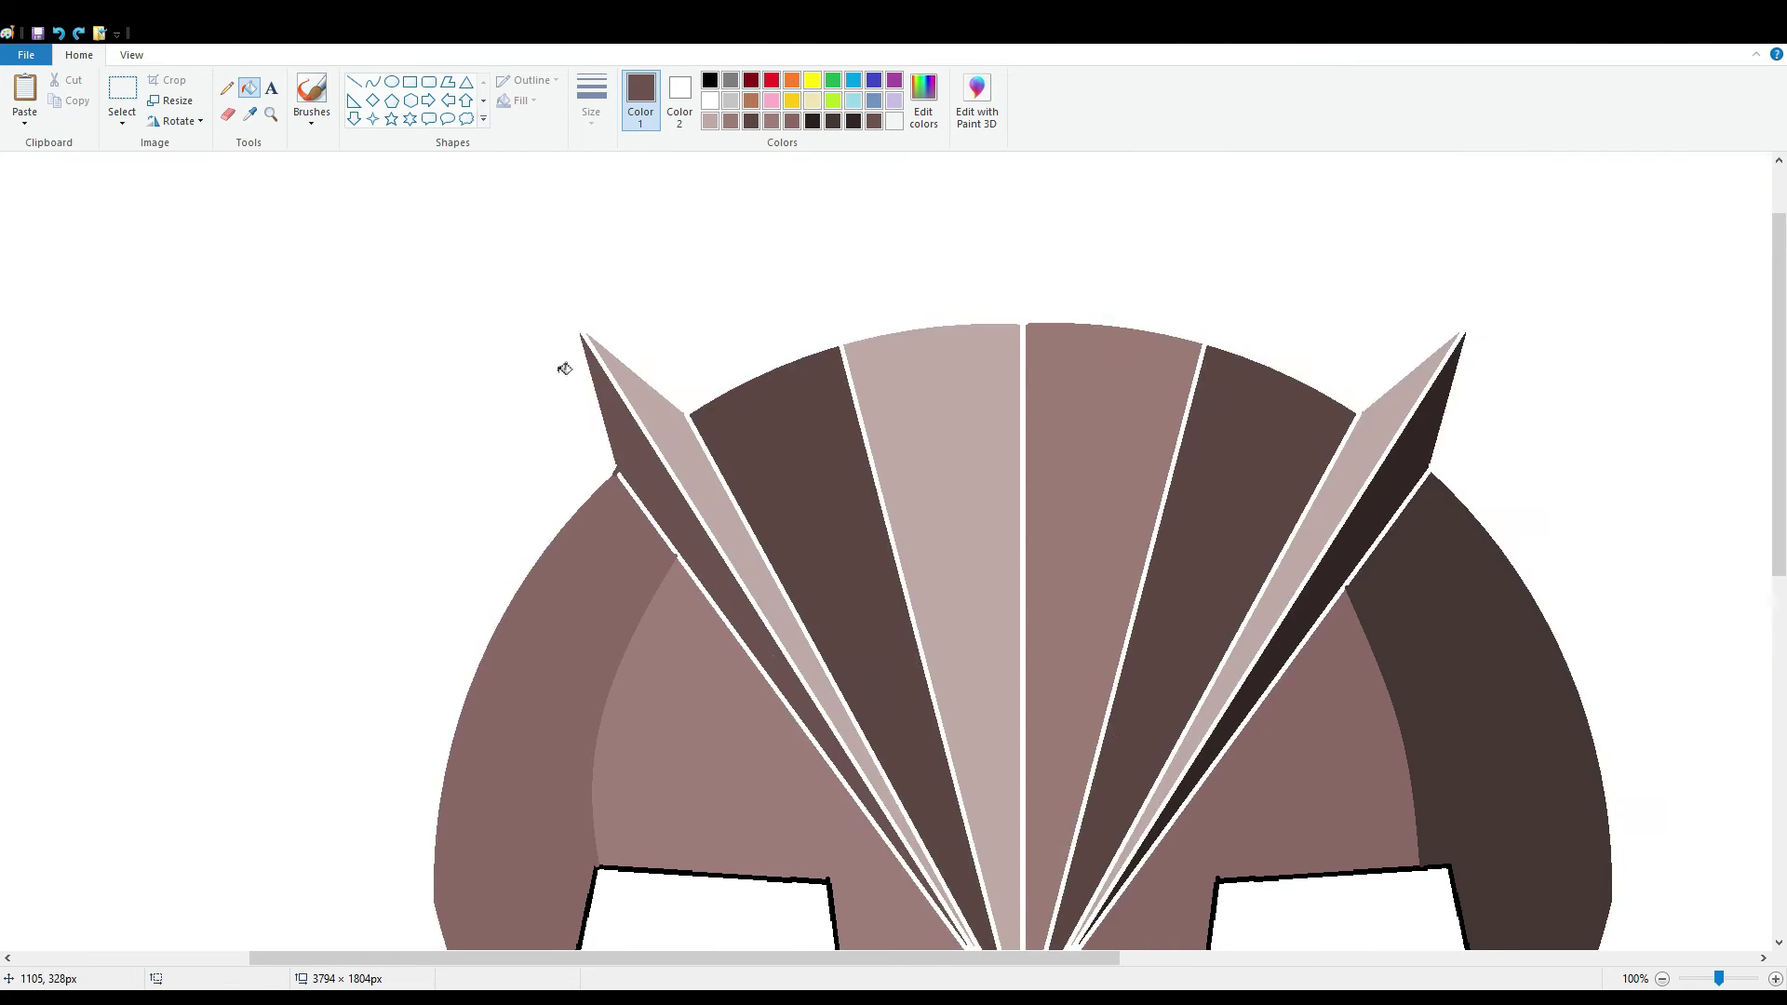
- Close the lower end of the white line along the left spike's outer edge with short brown lines, and fill it with the same brown
{"action": "scroll", "coordinate": [1236, 689], "scroll_direction": "down", "scroll_amount": 4}
{"action": "scroll", "coordinate": [874, 437], "scroll_direction": "up", "scroll_amount": 2}
{"action": "left_click", "coordinate": [353, 82]}
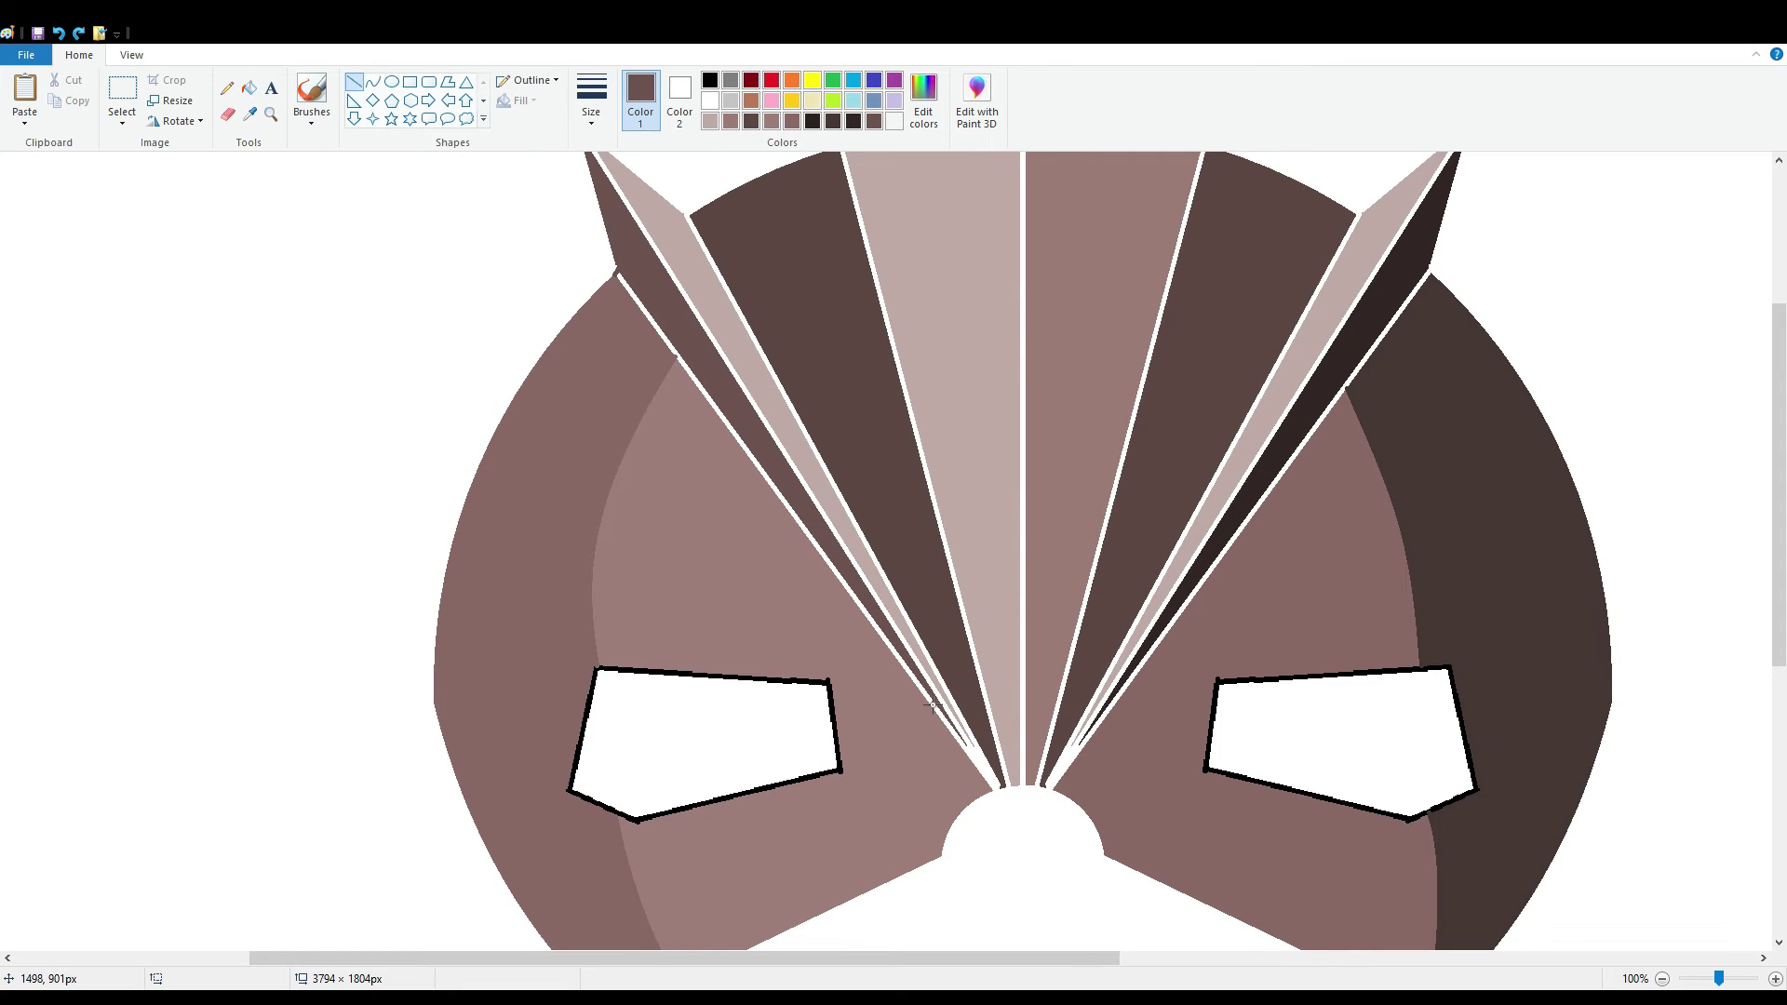
{"action": "mouse_move", "coordinate": [900, 649]}
{"action": "left_mouse_down"}
{"action": "mouse_move", "coordinate": [1005, 795]}
{"action": "mouse_move", "coordinate": [995, 784]}
{"action": "left_mouse_up"}
{"action": "left_click", "coordinate": [1061, 762]}
{"action": "left_click_drag", "start_coordinate": [1003, 793], "coordinate": [1003, 795]}
{"action": "left_click", "coordinate": [1070, 760]}
{"action": "left_click", "coordinate": [249, 88]}
{"action": "left_click", "coordinate": [714, 405]}
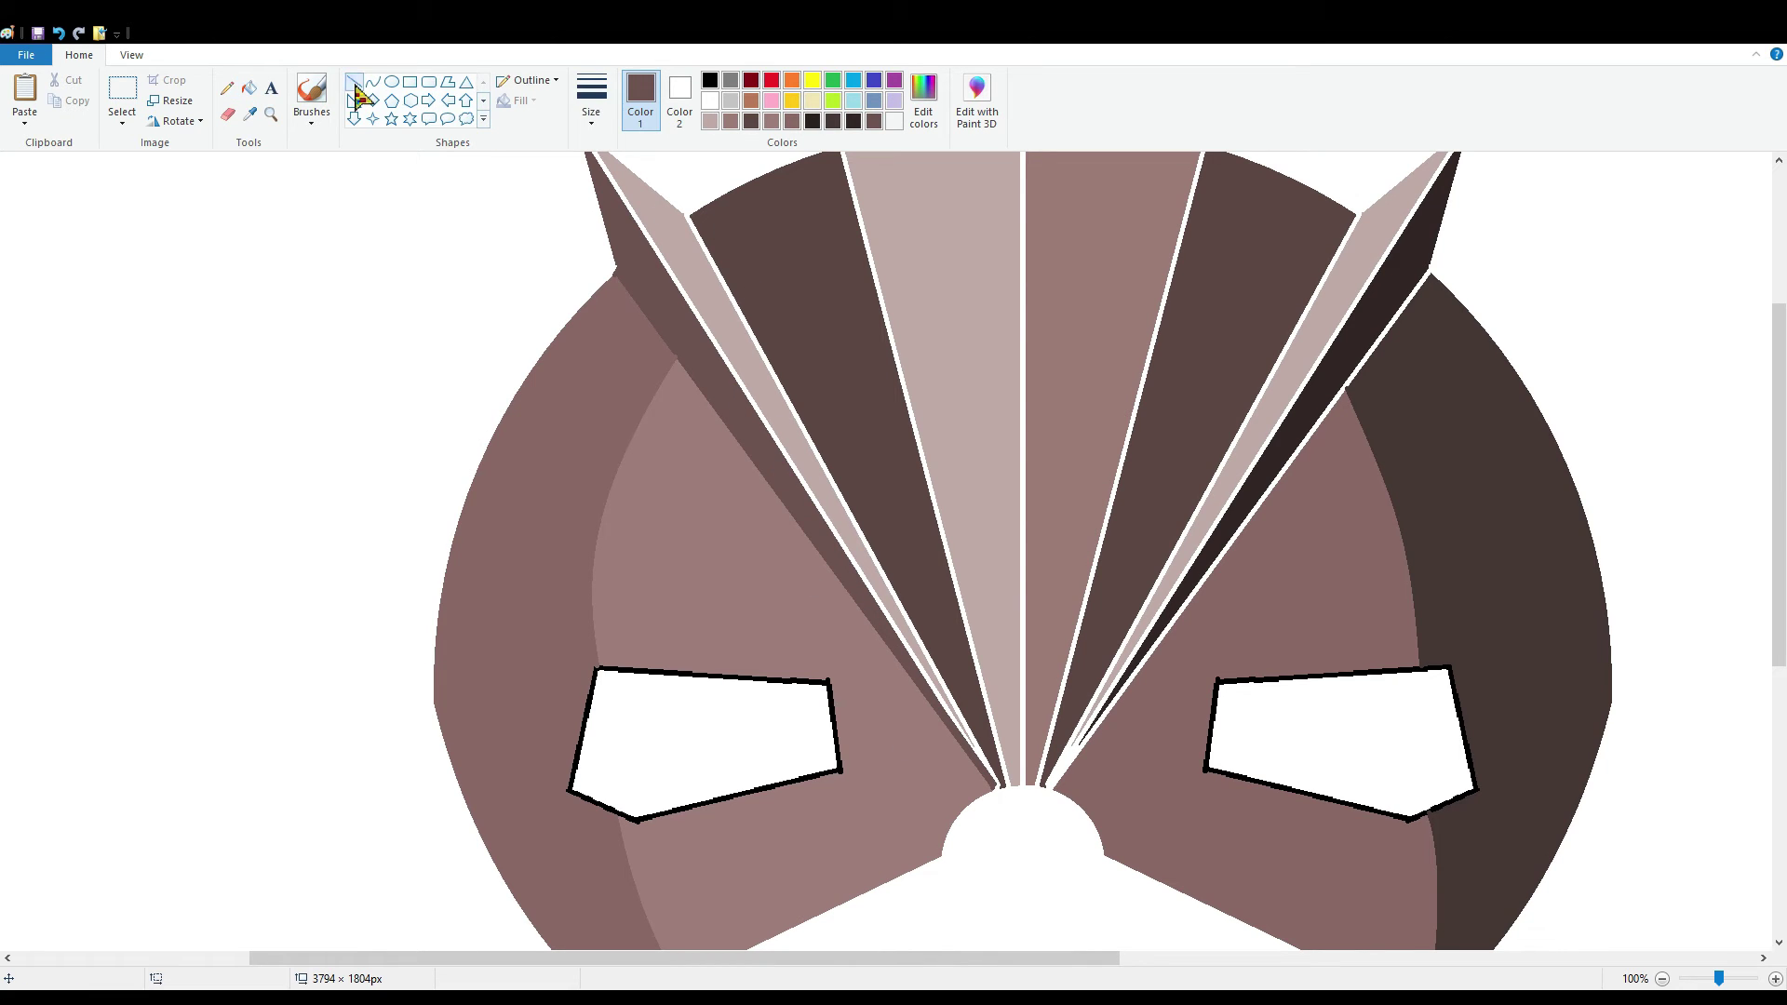
- Pick the left spike's light greyish pink, close both ends of the white line between its two facets with short lines, and fill that line pink
{"action": "left_click", "coordinate": [248, 114]}
{"action": "left_click", "coordinate": [699, 269]}
{"action": "scroll", "coordinate": [602, 368], "scroll_direction": "up", "scroll_amount": 2}
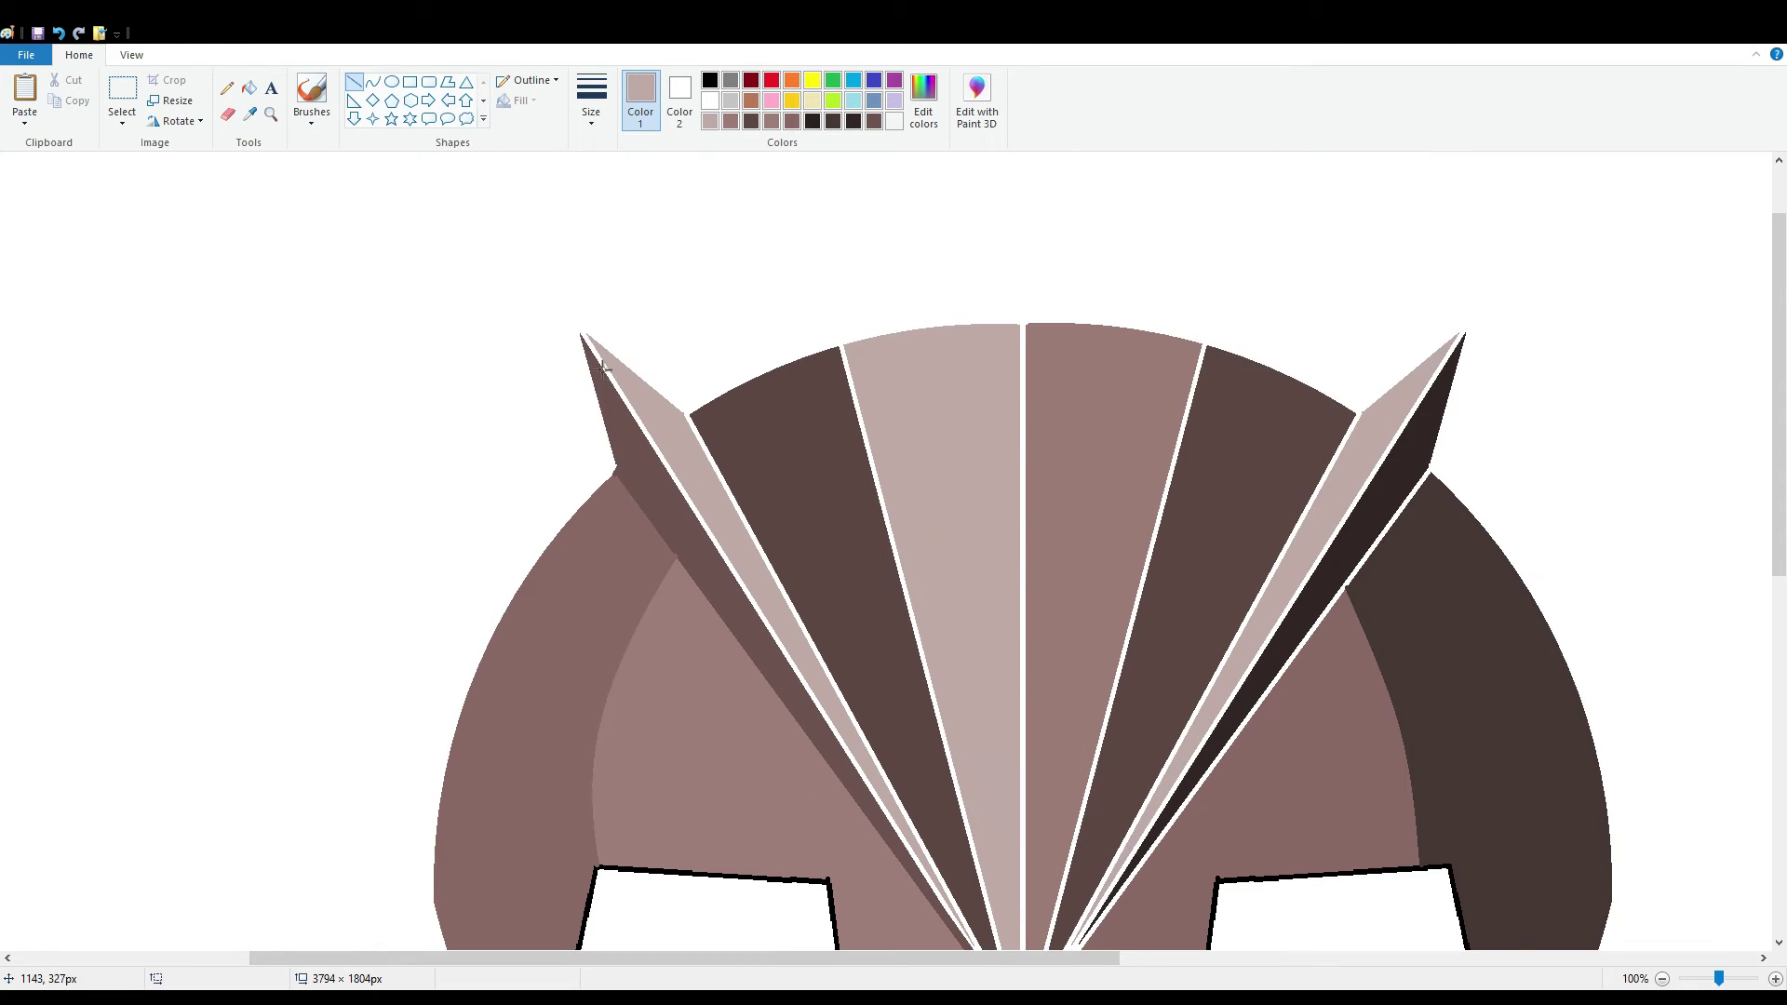
{"action": "left_click_drag", "start_coordinate": [588, 336], "coordinate": [610, 355]}
{"action": "left_click", "coordinate": [661, 335]}
{"action": "scroll", "coordinate": [914, 638], "scroll_direction": "down", "scroll_amount": 2}
{"action": "left_click_drag", "start_coordinate": [923, 660], "coordinate": [1001, 786]}
{"action": "left_click", "coordinate": [1135, 754]}
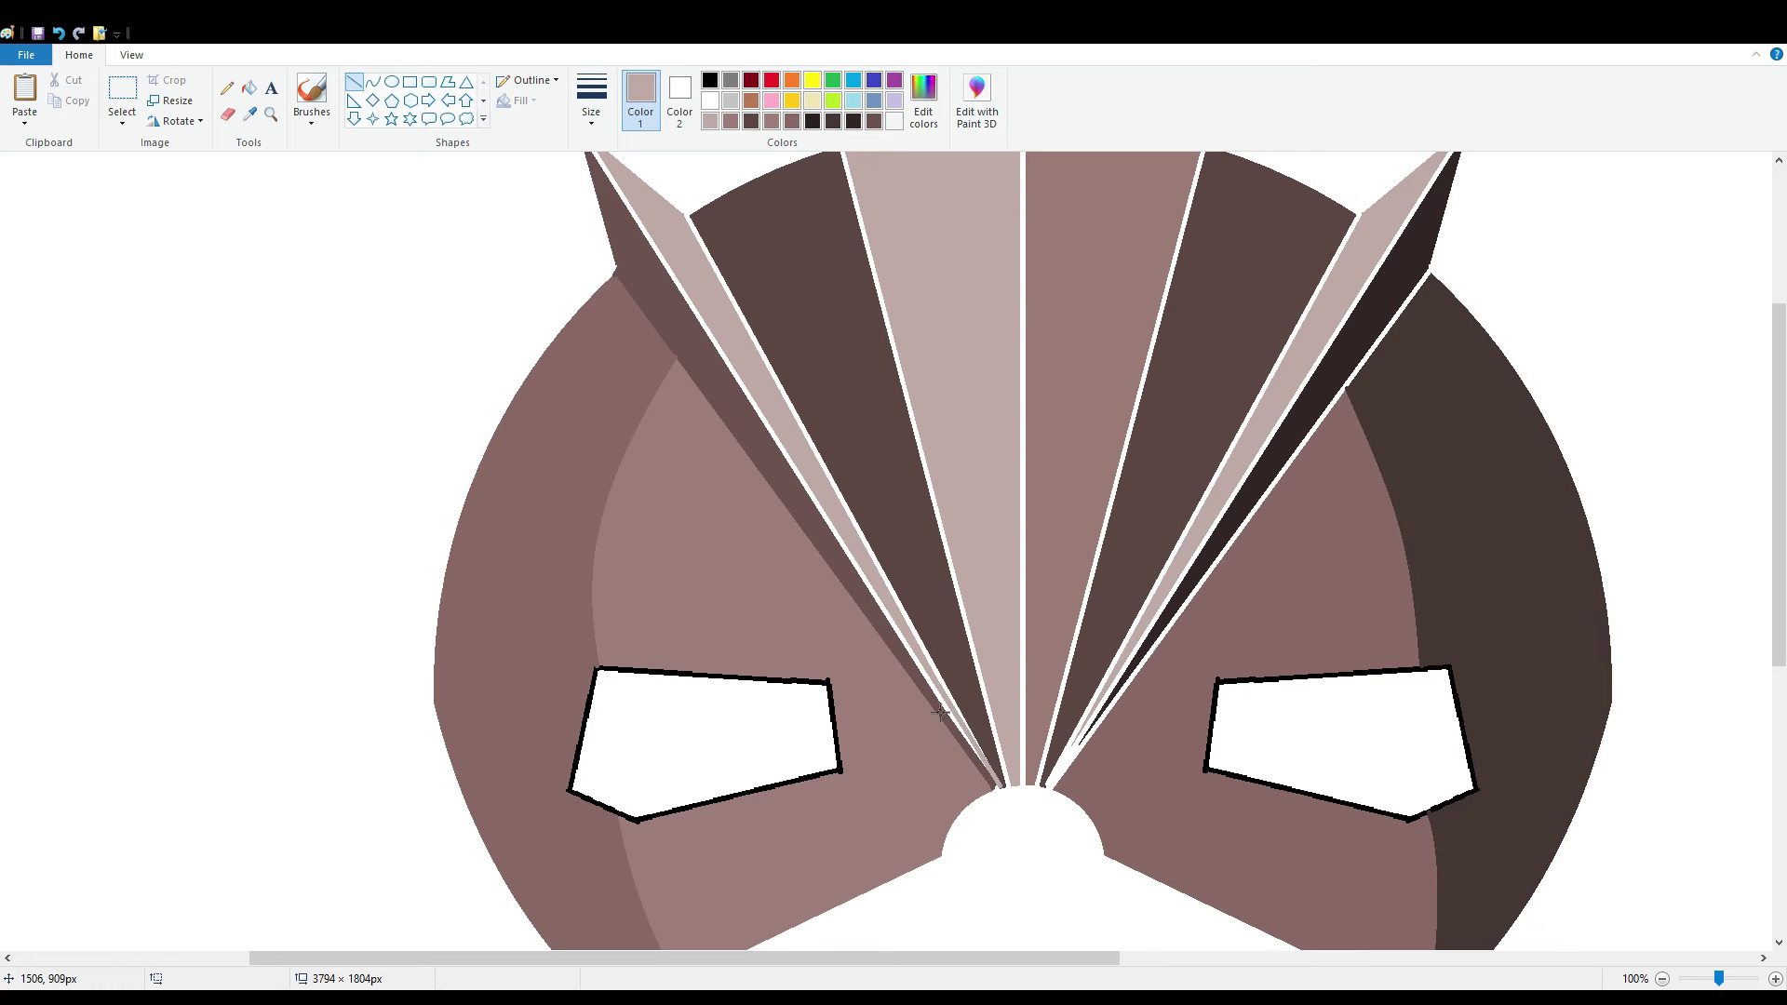
{"action": "left_click", "coordinate": [249, 87]}
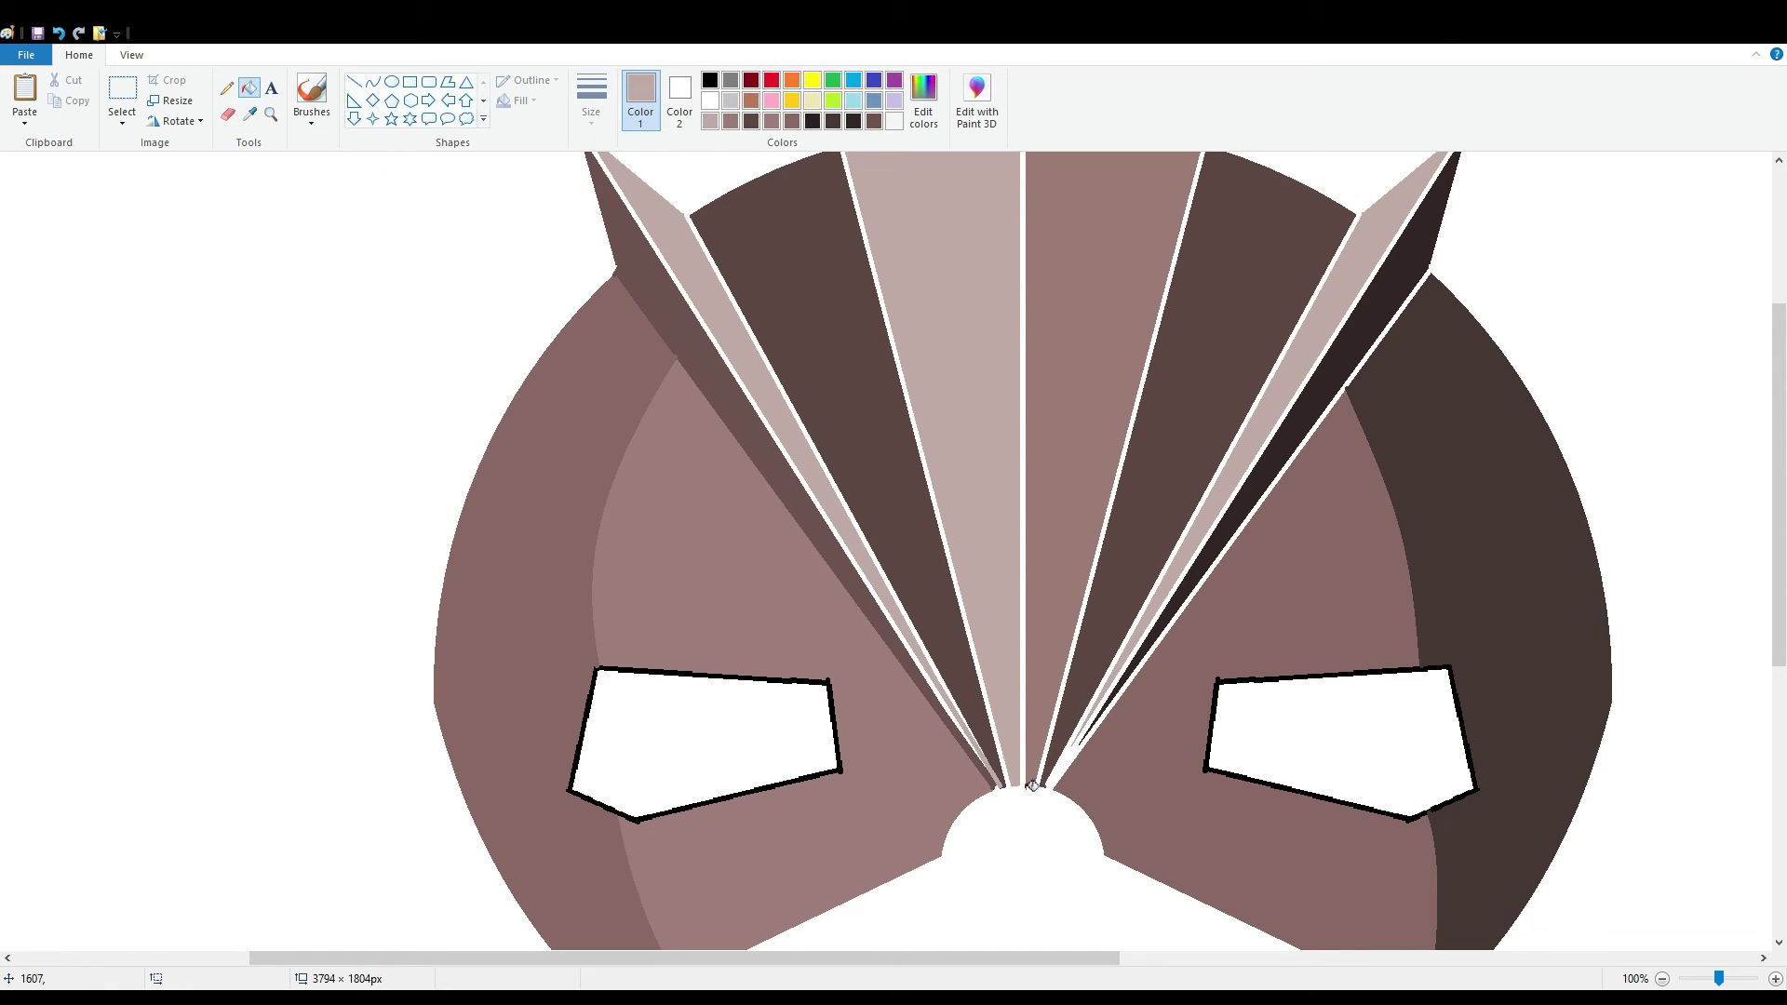
{"action": "left_click", "coordinate": [955, 719]}
{"action": "scroll", "coordinate": [1033, 949], "scroll_direction": "up", "scroll_amount": 2}
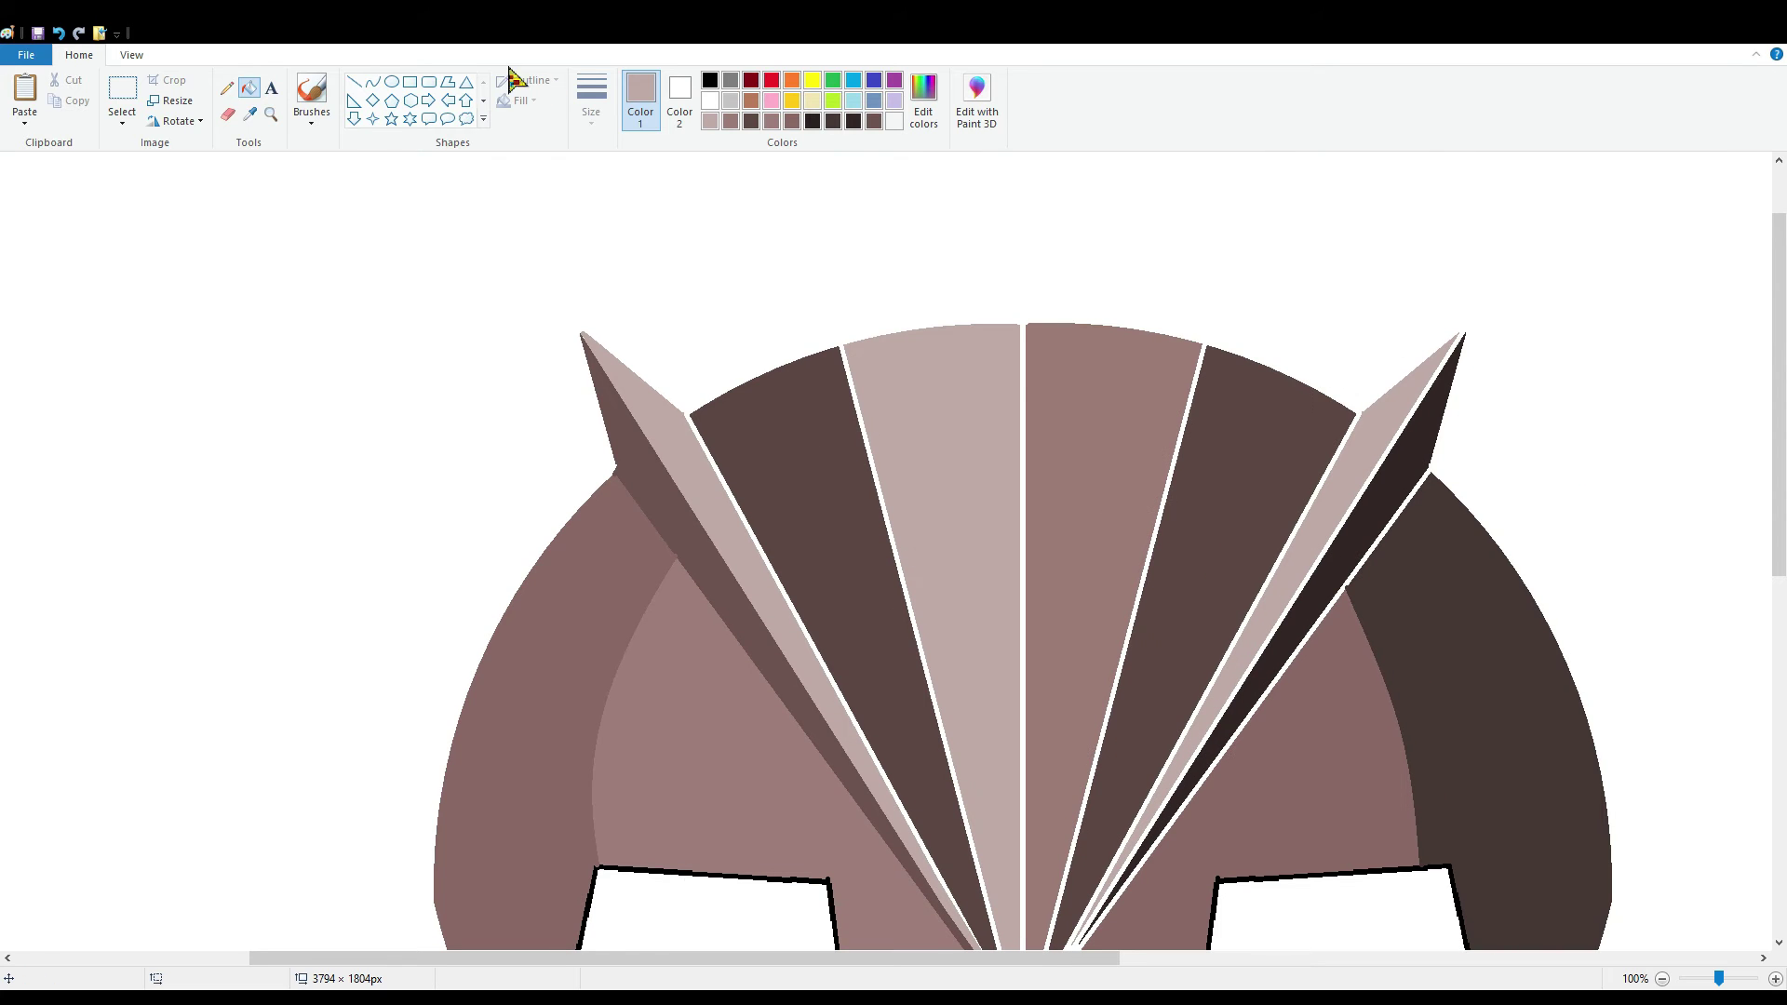